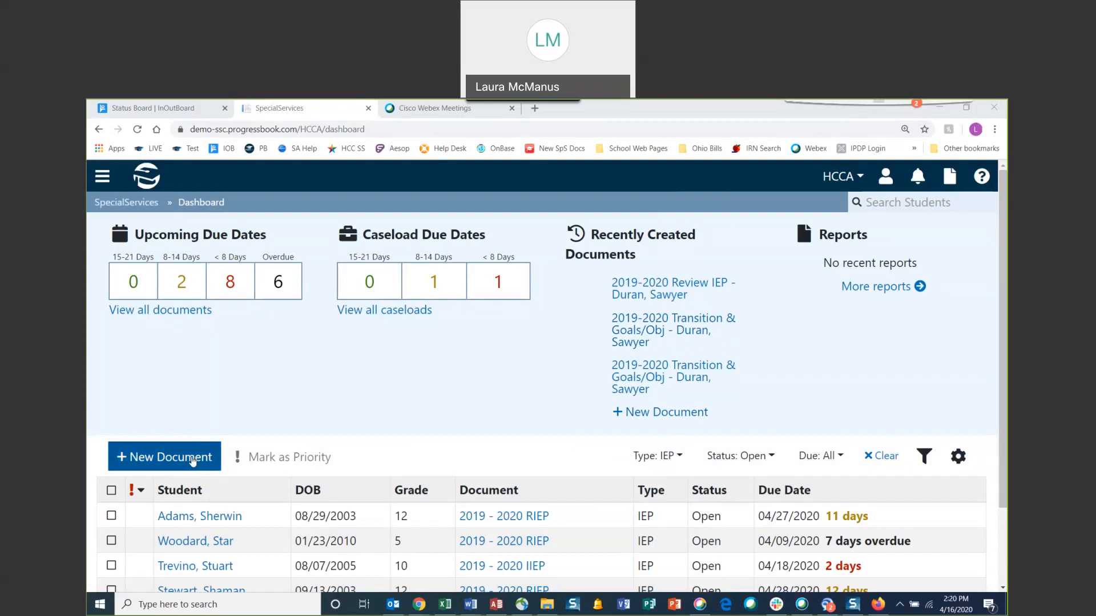
click(101, 178)
click(217, 241)
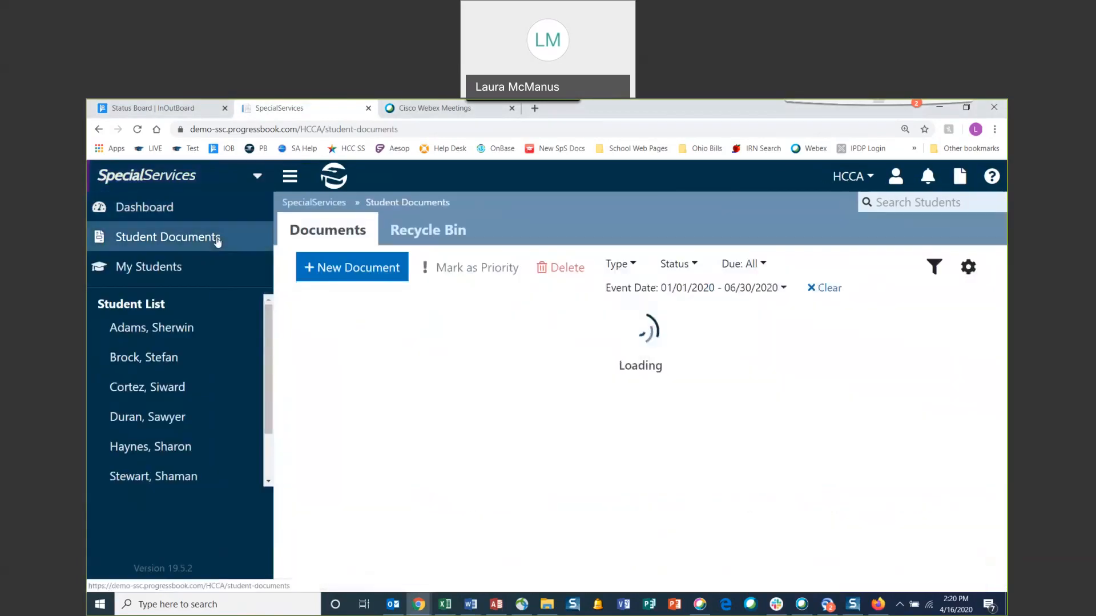
click(393, 276)
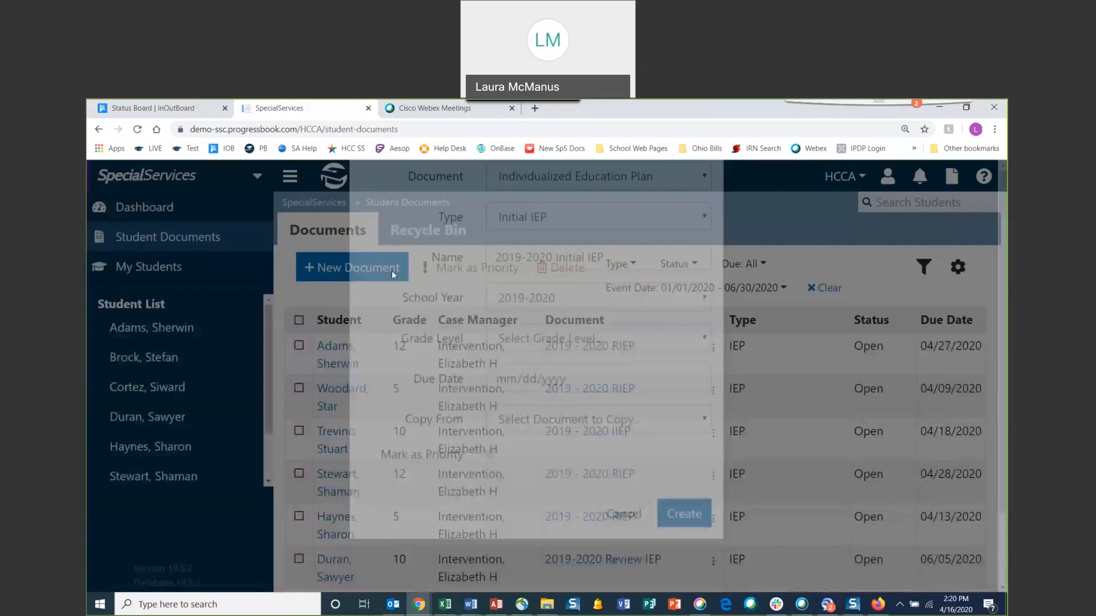
text(say)
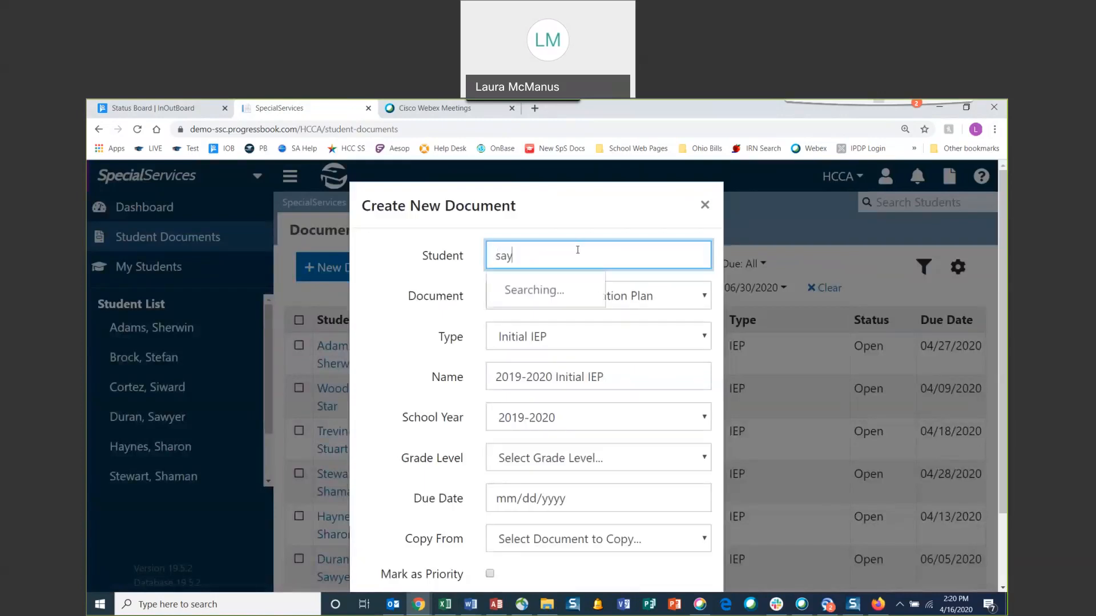
key(BackSpace)
text(w)
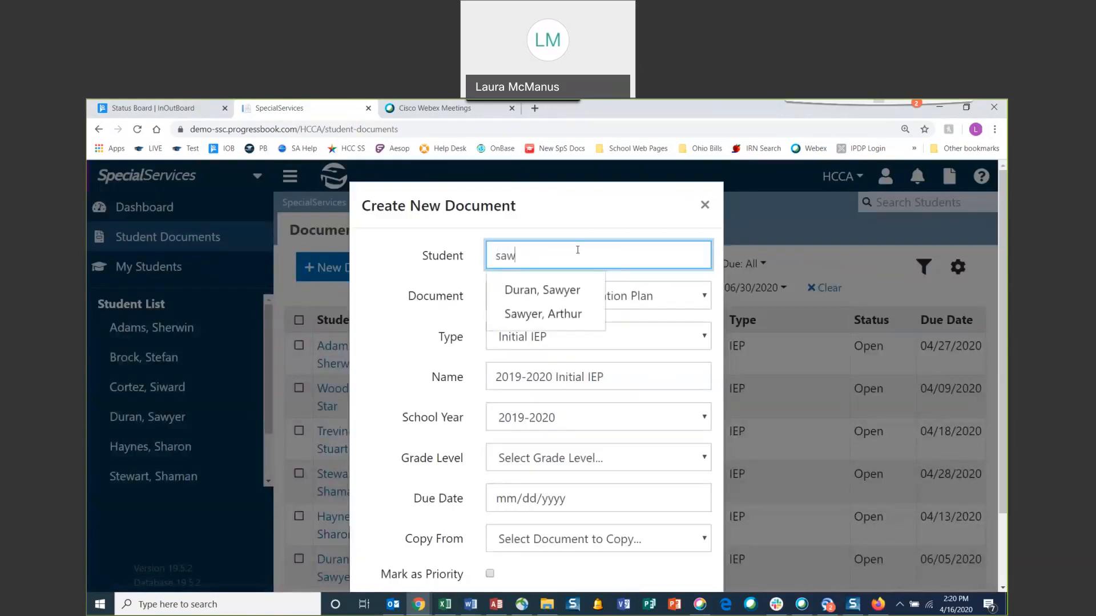
click(571, 290)
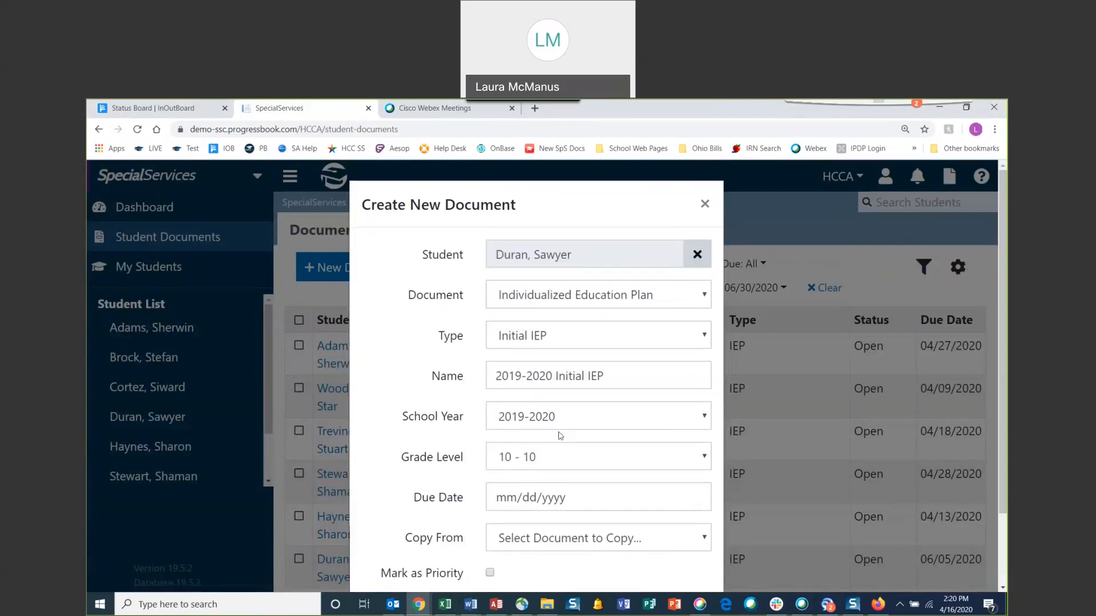
scroll(561, 436, down, 2)
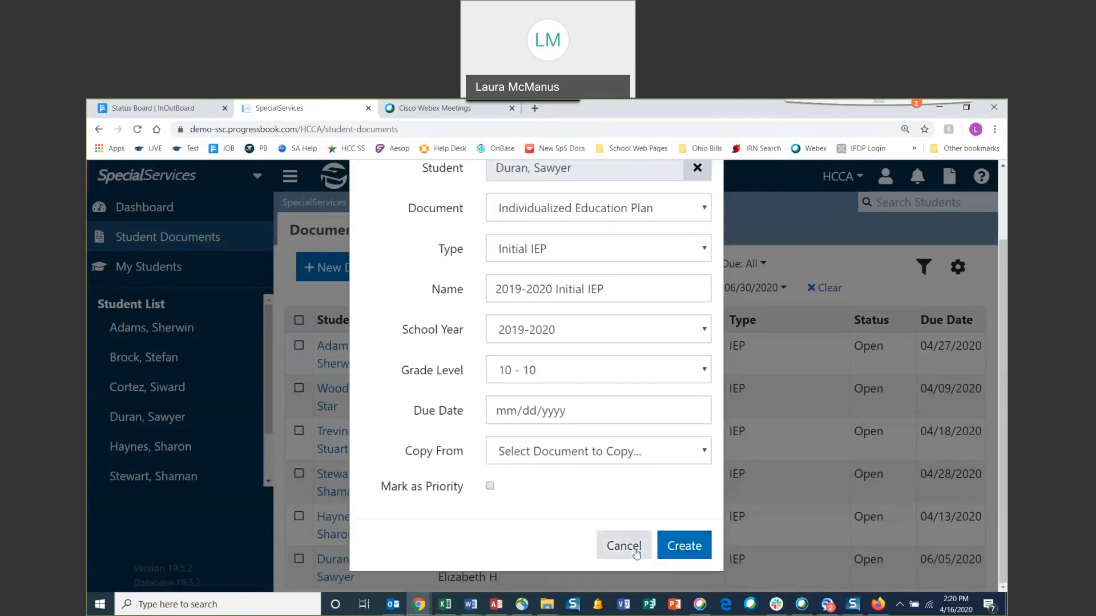
click(624, 547)
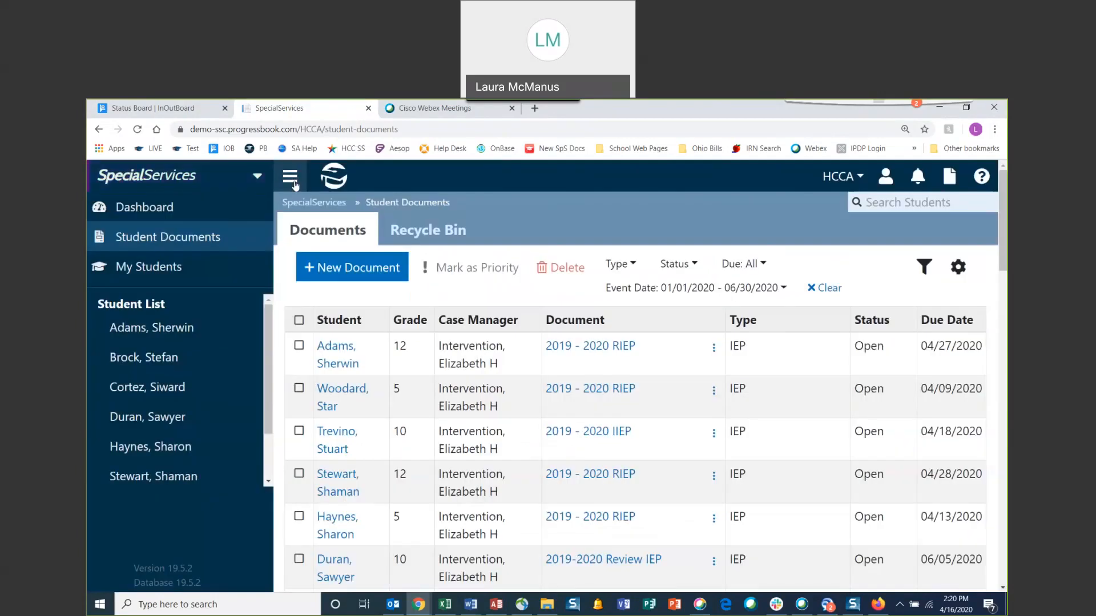
Open the tenth-grade student's profile from the student list and start a new document from the Special Education section
click(290, 178)
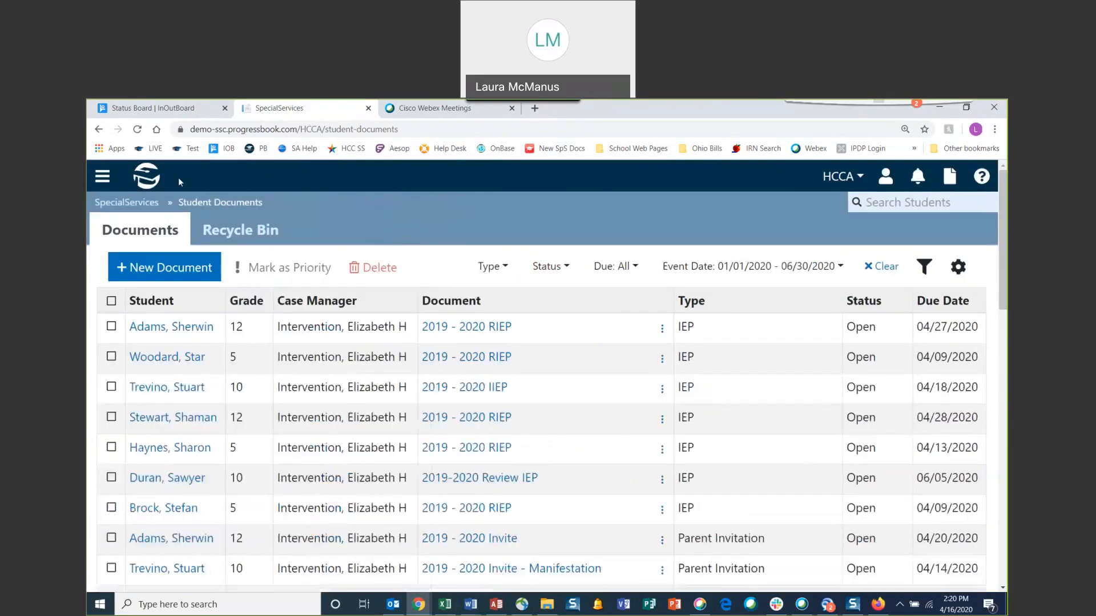
click(104, 178)
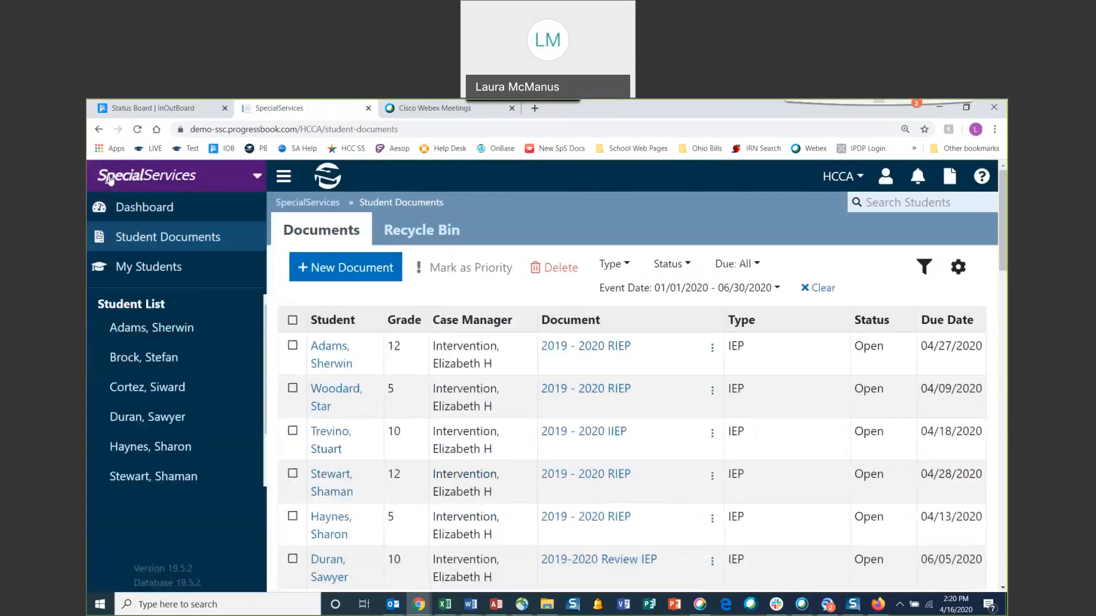
click(159, 421)
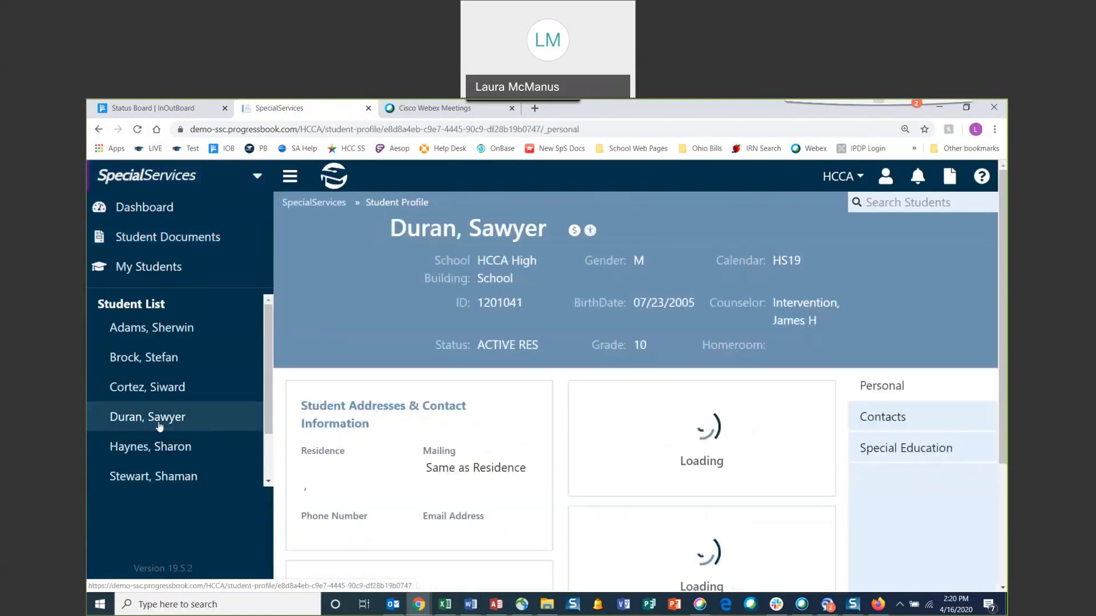
click(289, 178)
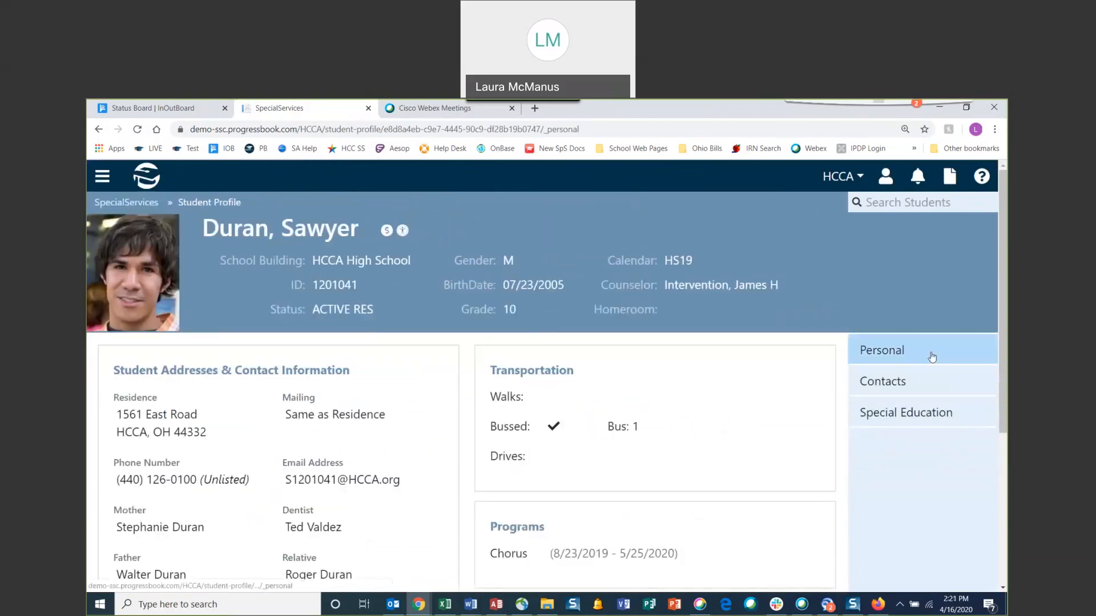
click(944, 422)
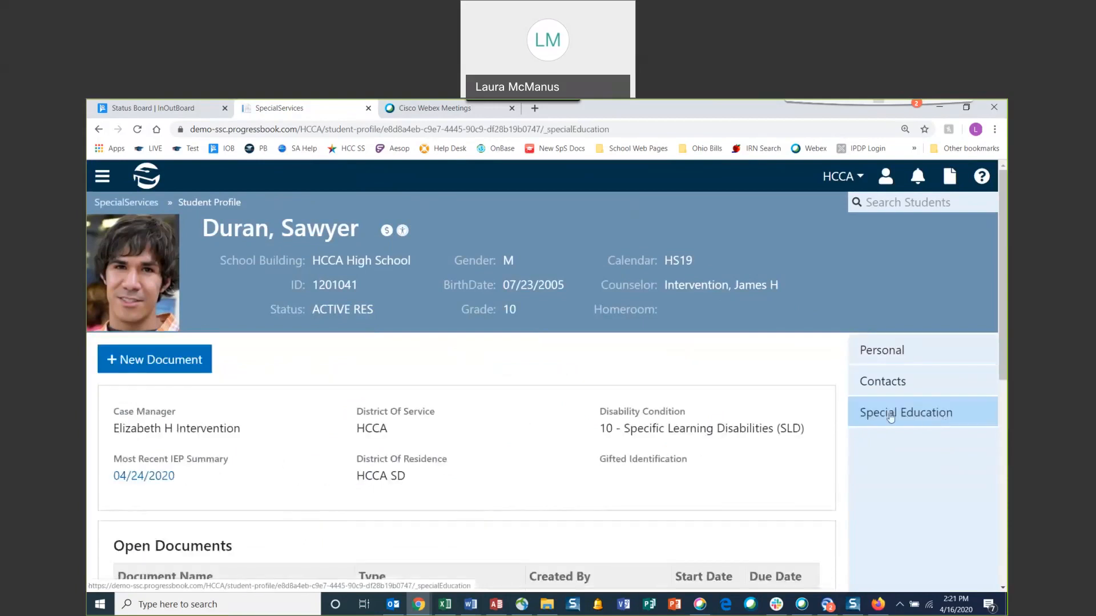
click(169, 362)
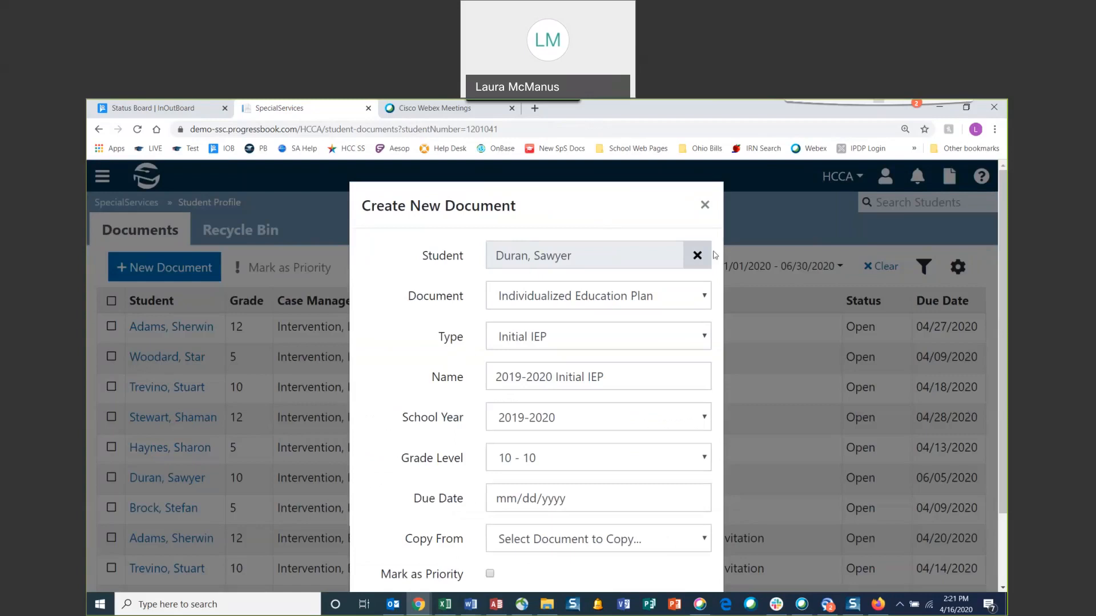
Clear the student field of the new document, search for the same student and select that student again
click(704, 259)
click(635, 254)
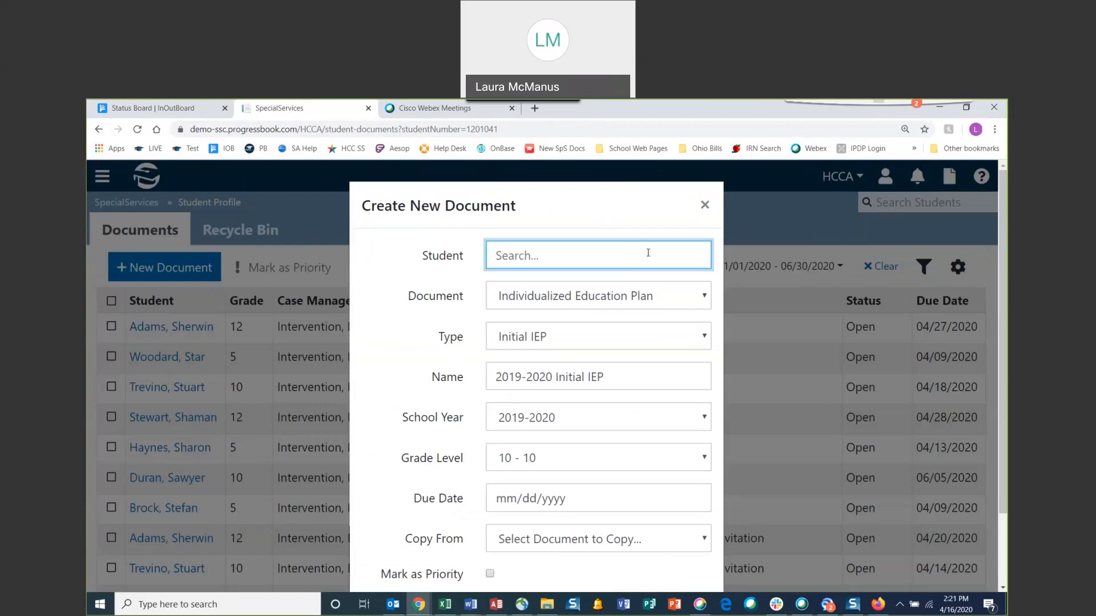
text(saw)
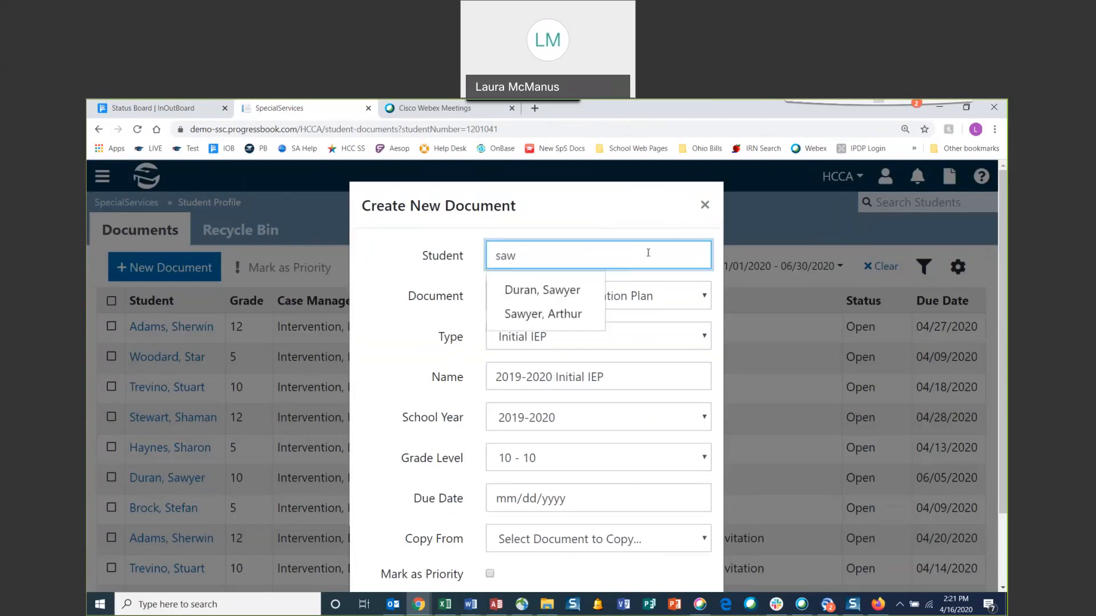
click(561, 291)
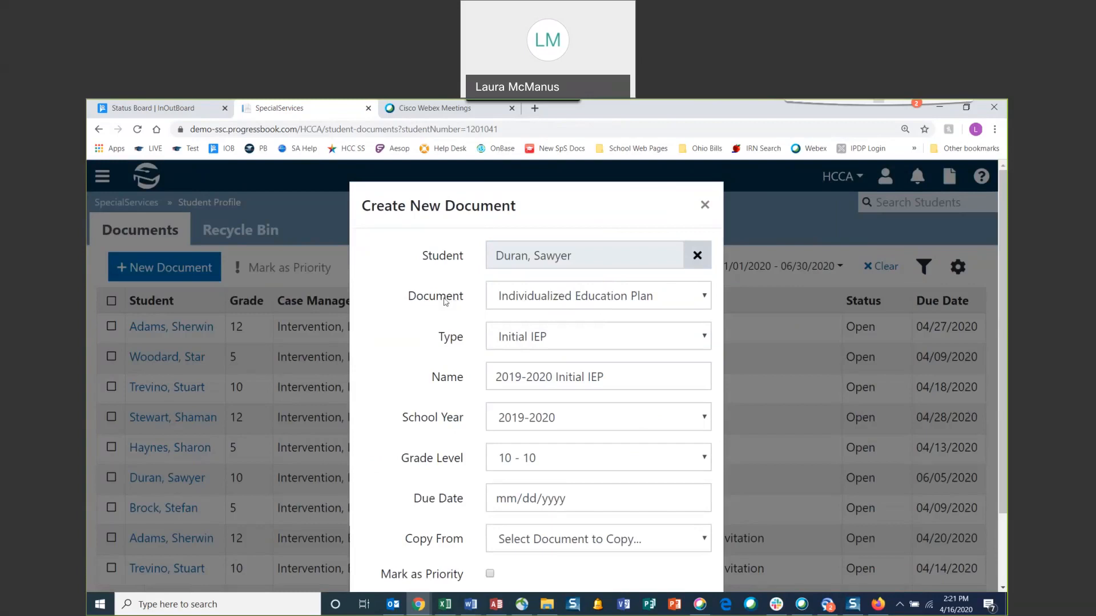
Look through the types available for an Individualized Education Plan document
scroll(449, 314, down, 1)
scroll(449, 314, up, 1)
click(688, 339)
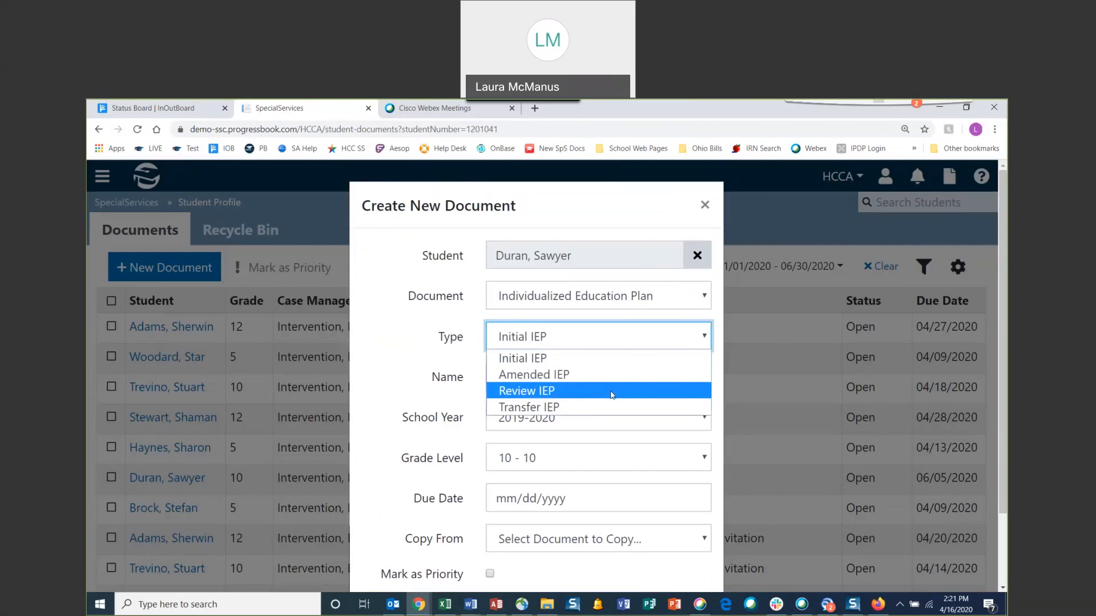
click(576, 359)
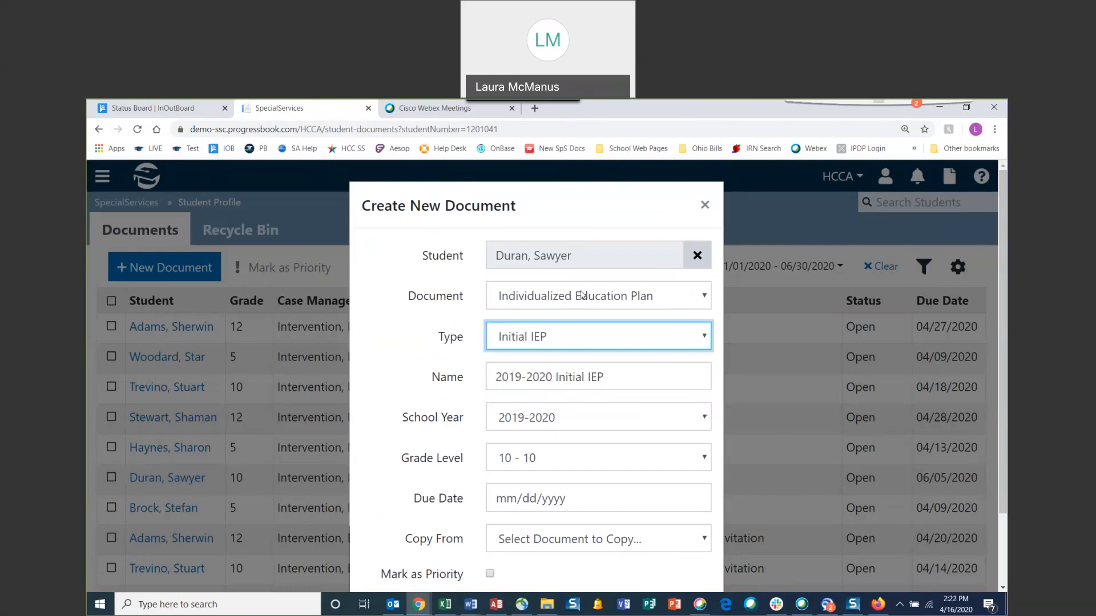
Set the new document to Progress Report with the type Transition & Goals/Obj
click(581, 295)
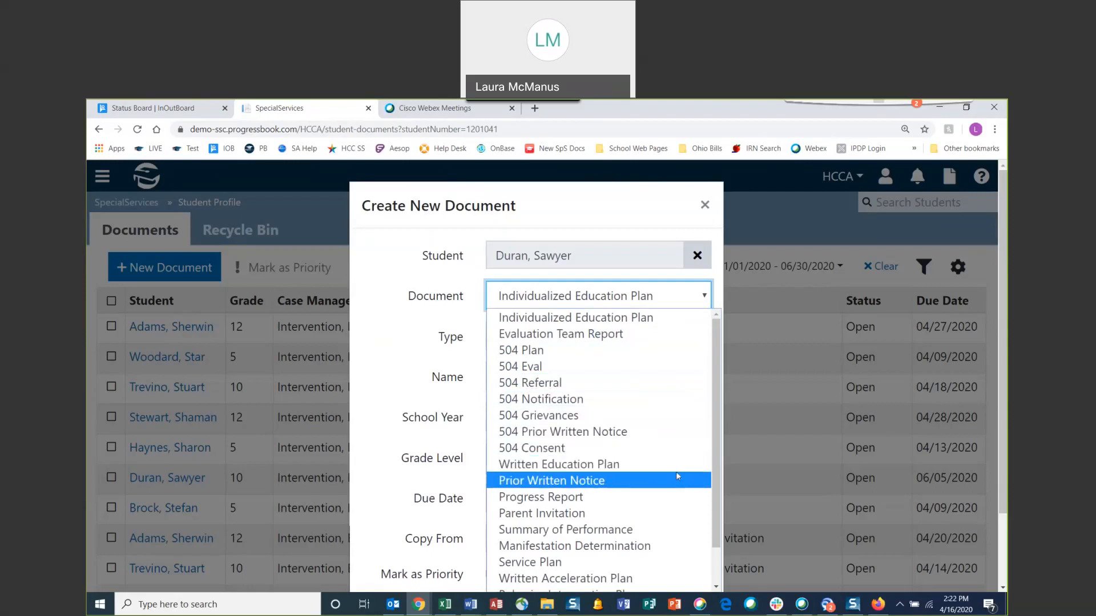
scroll(679, 501, down, 1)
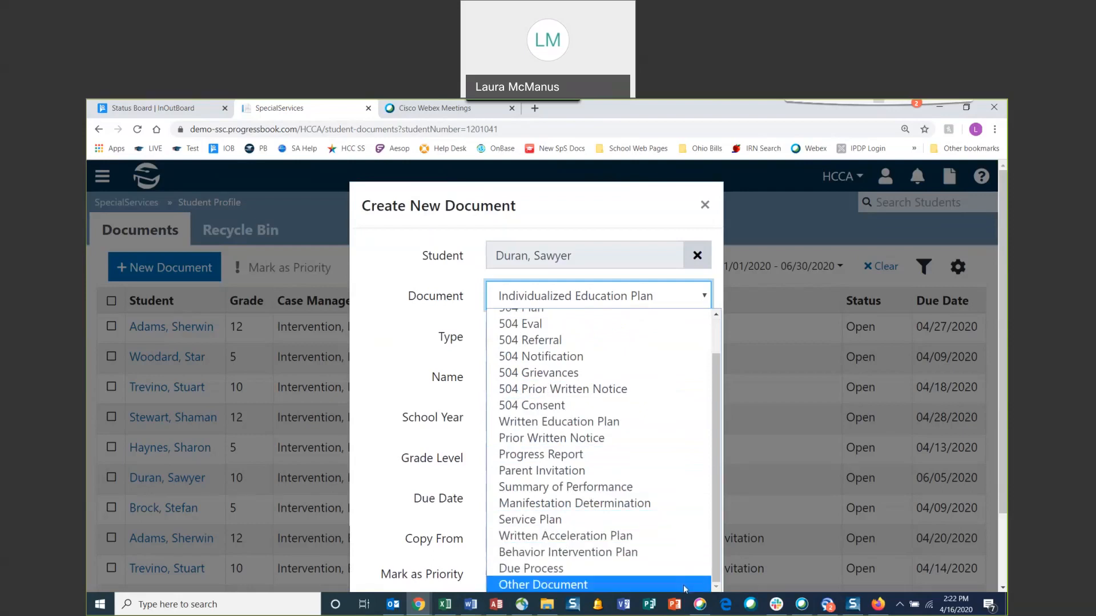
click(627, 460)
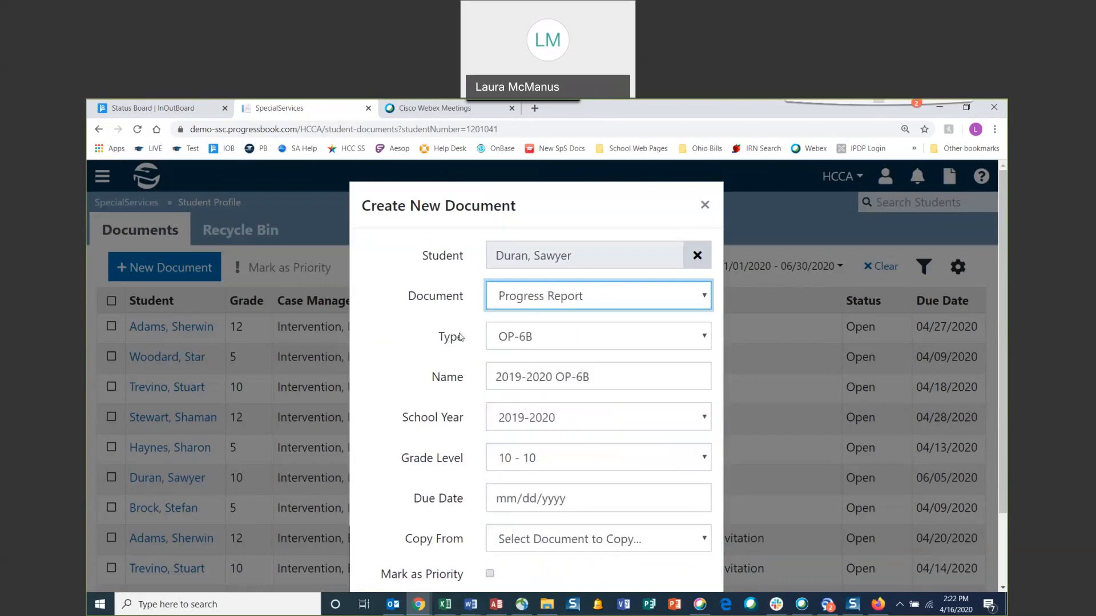
click(701, 338)
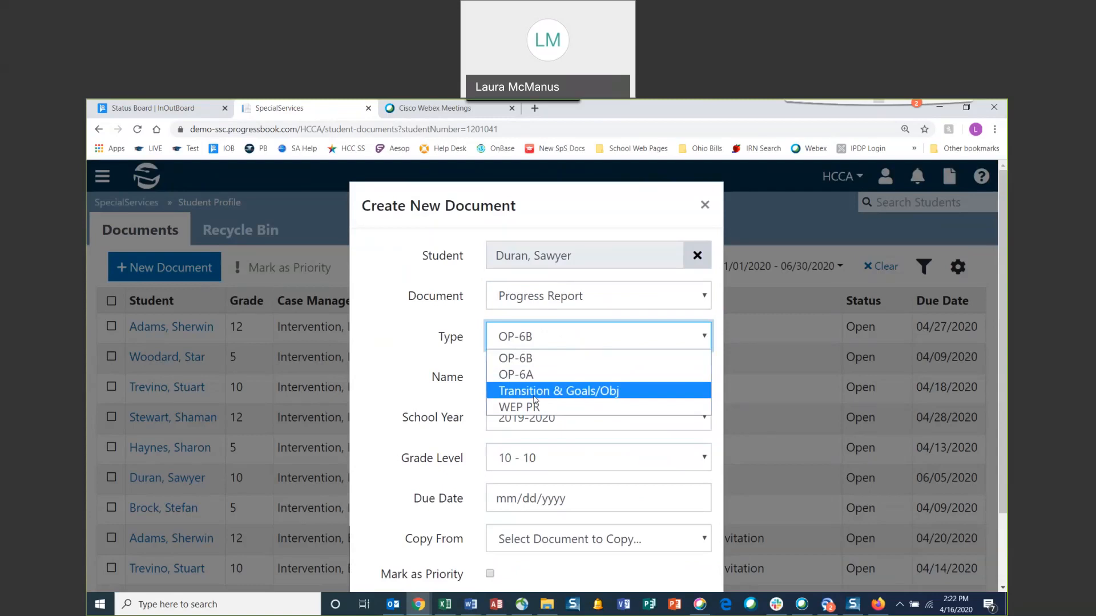
click(638, 391)
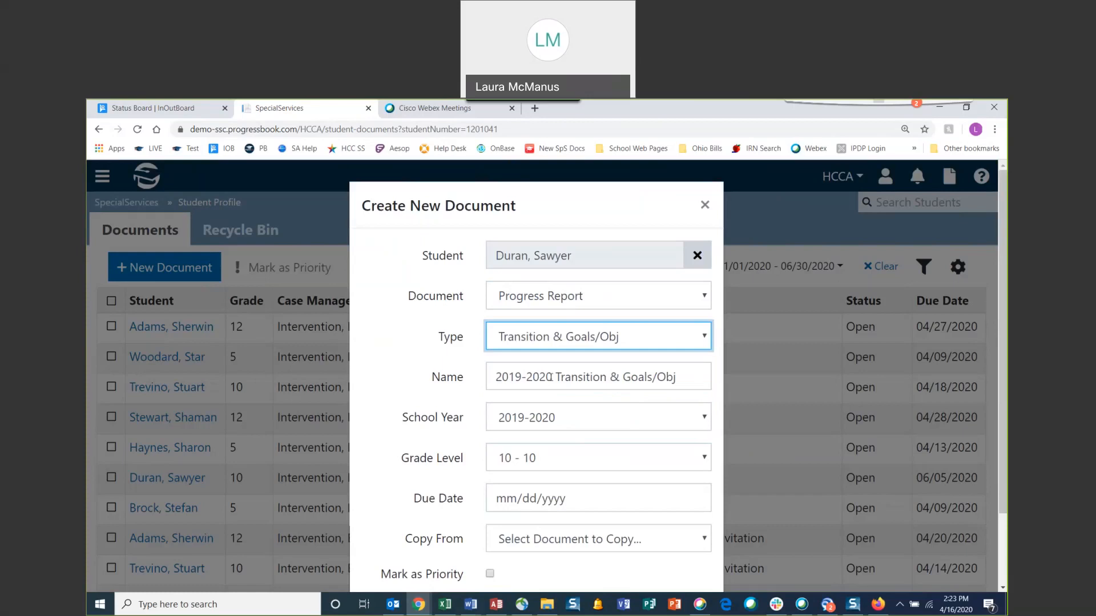
Switch the school year to 2020-2021 and back to 2019-2020
click(653, 424)
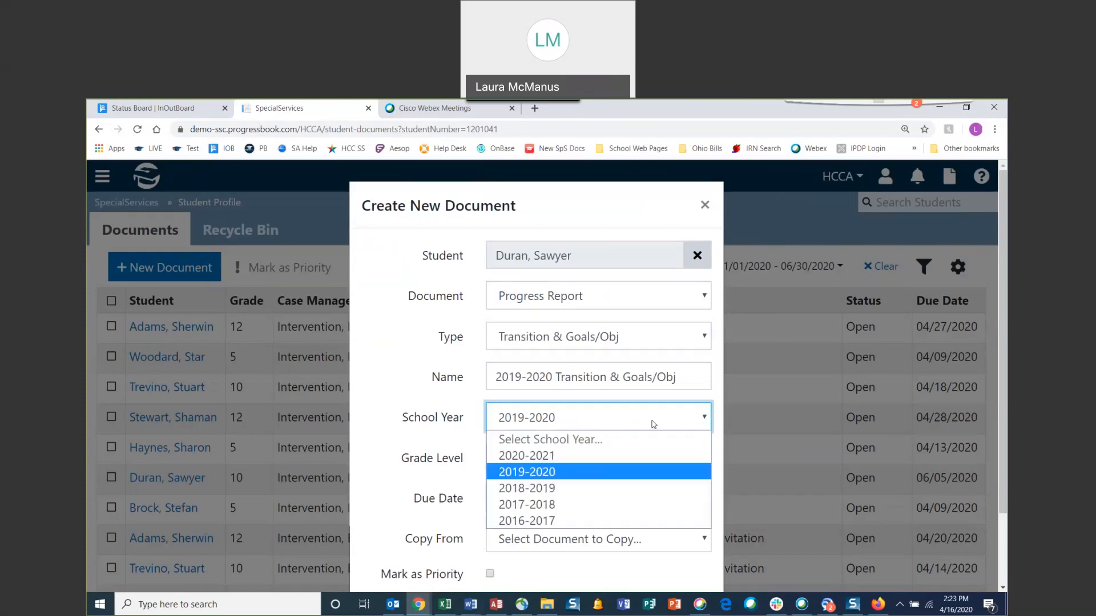
click(628, 455)
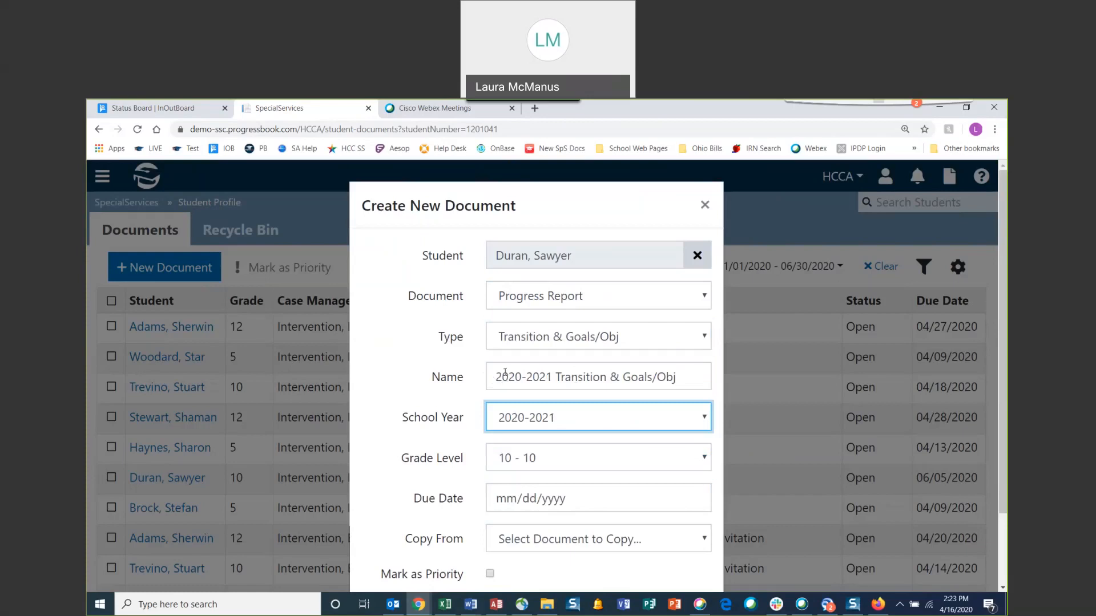
click(632, 419)
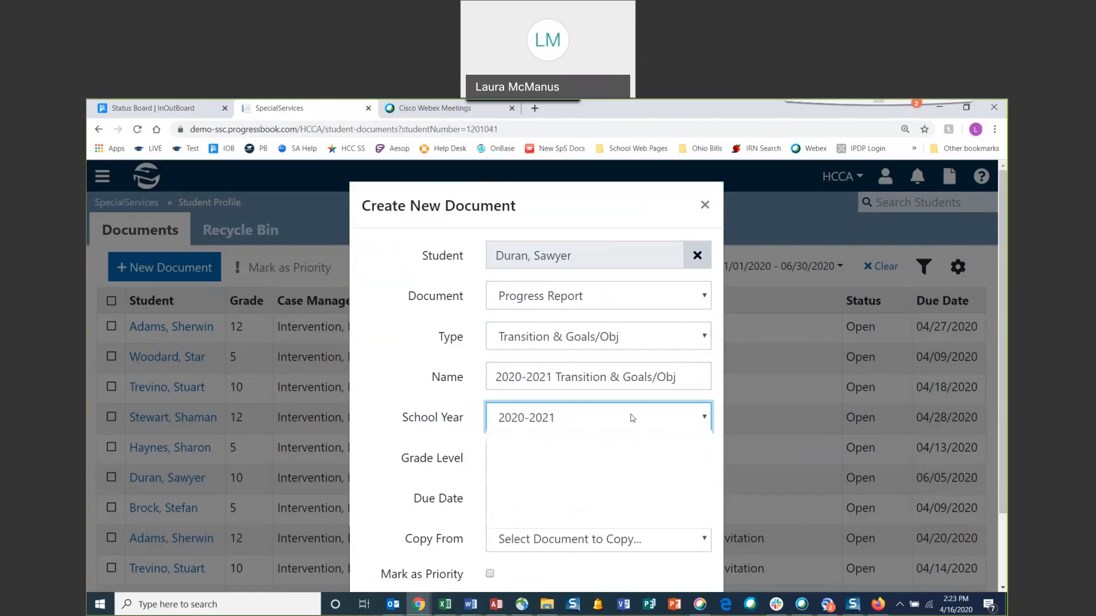
click(596, 478)
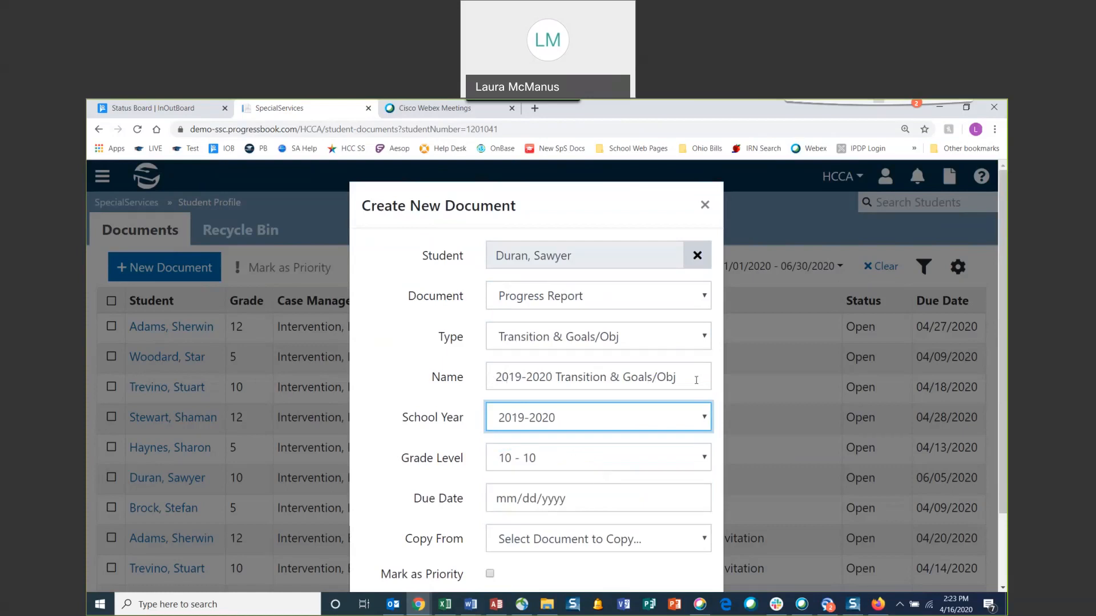
Set the progress report's due date to 05/08/2020
scroll(592, 456, down, 2)
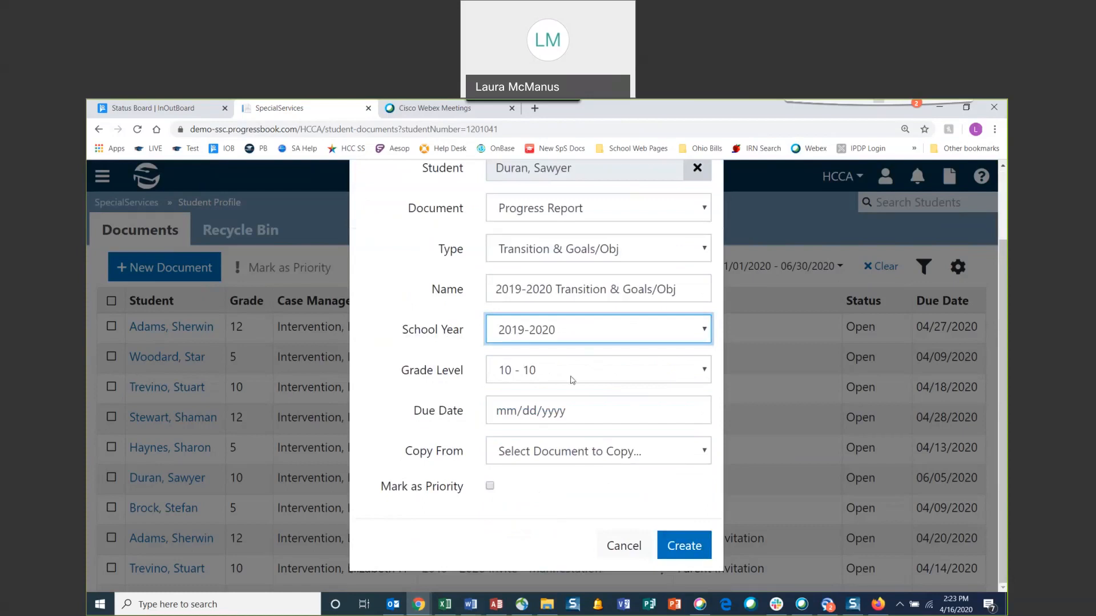
click(694, 412)
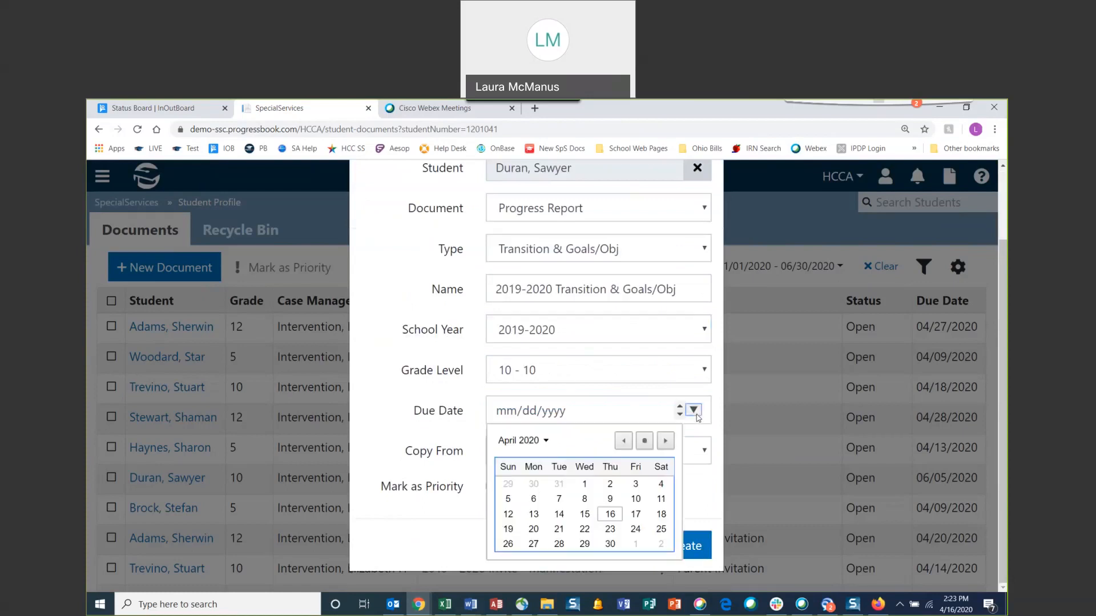
click(666, 440)
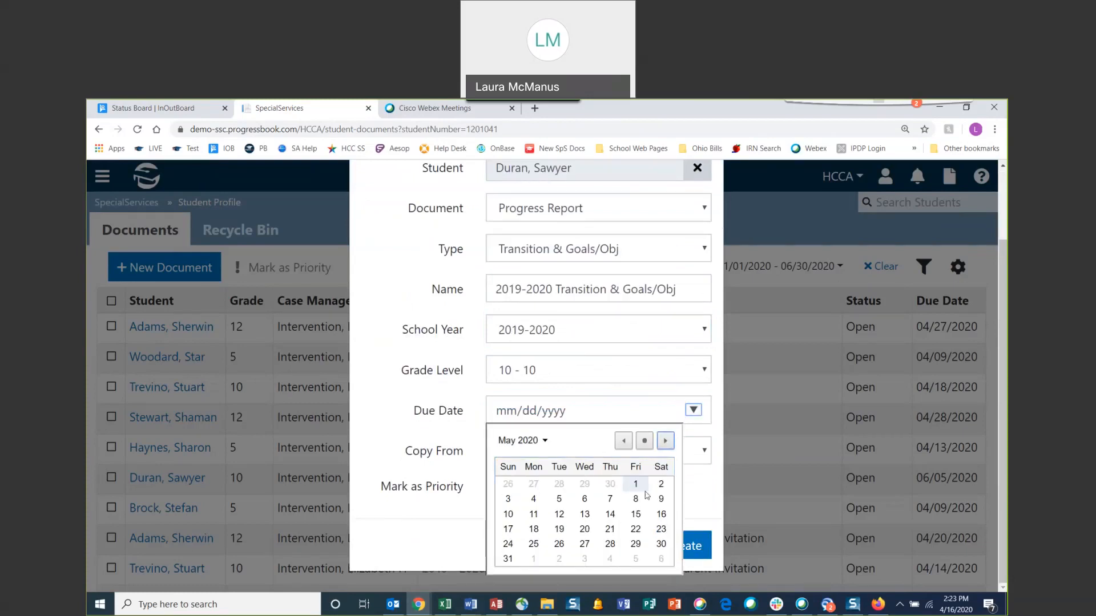
click(635, 500)
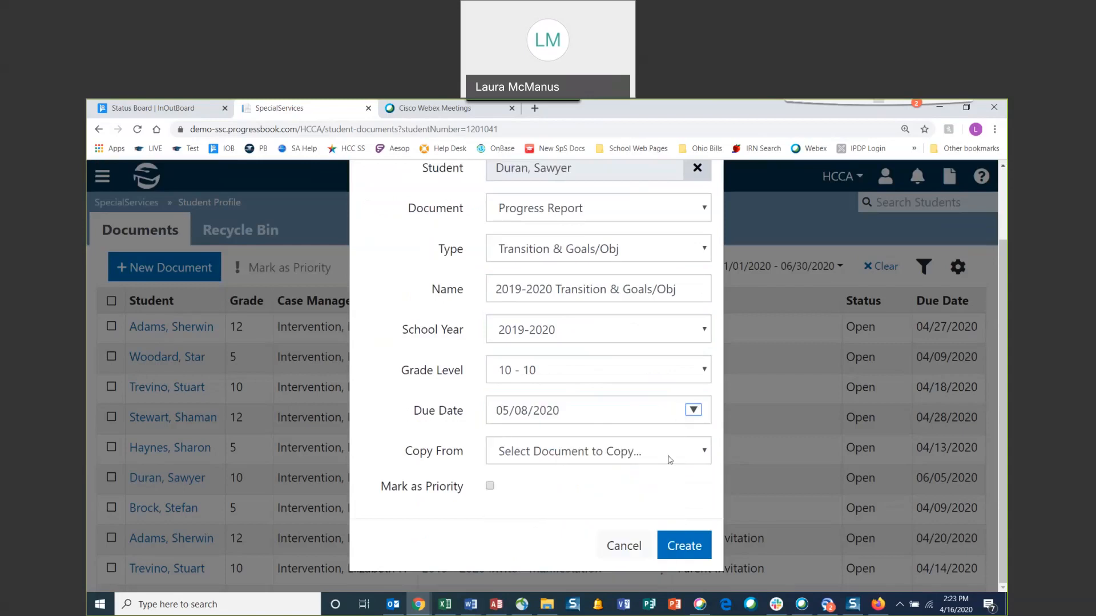
Choose the open 2019-2020 Review IEP as the document to copy from for the progress report
click(700, 460)
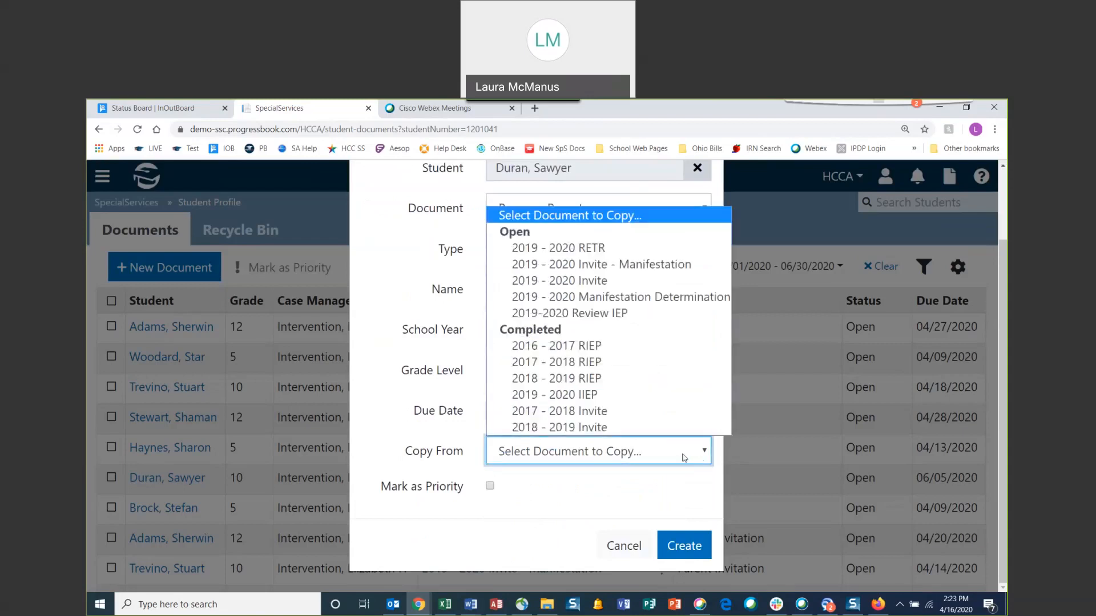
click(656, 316)
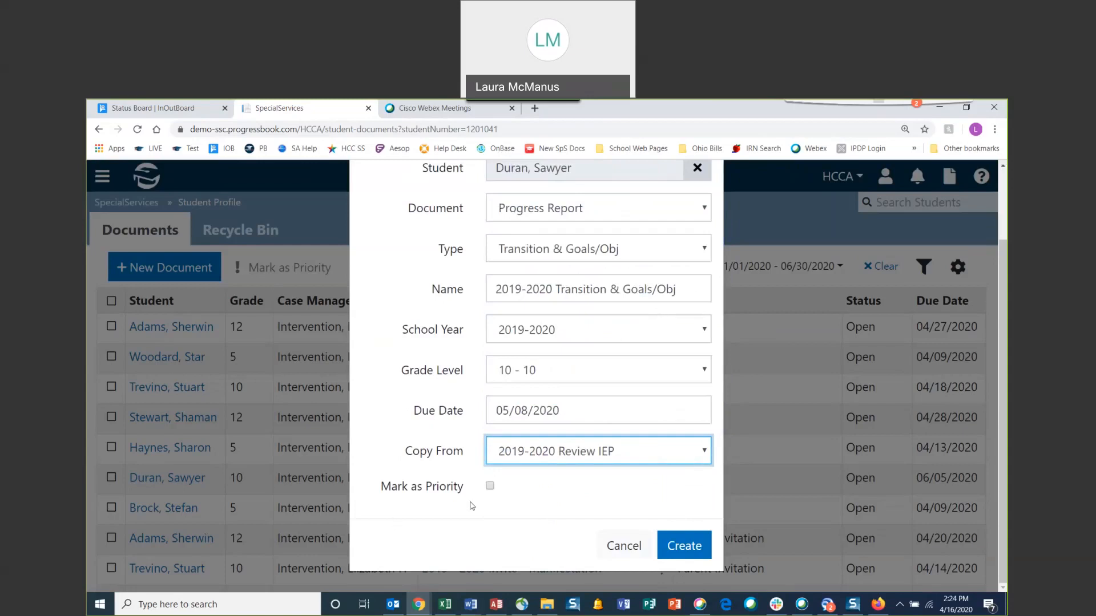
scroll(543, 510, up, 1)
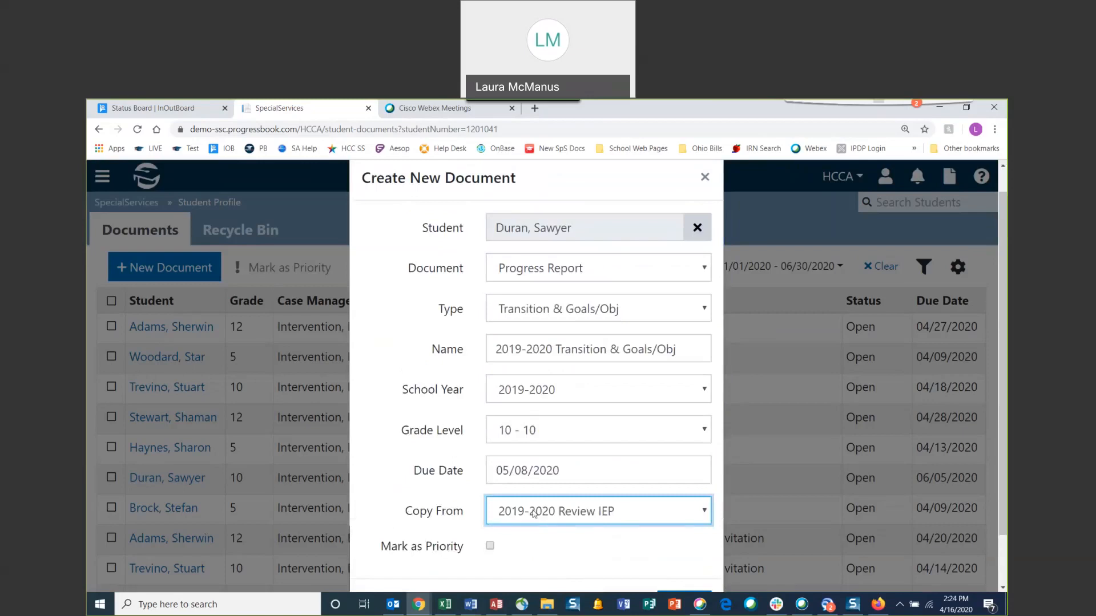
scroll(547, 524, down, 1)
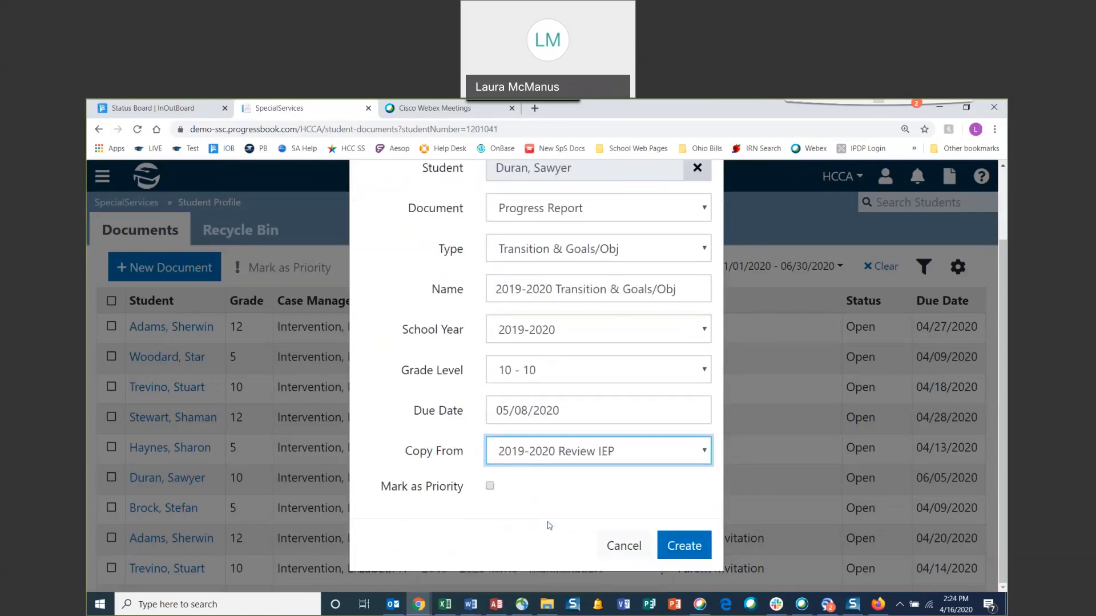
Create the progress report and open its OP-6A form to view the Math and Reading goals
click(699, 549)
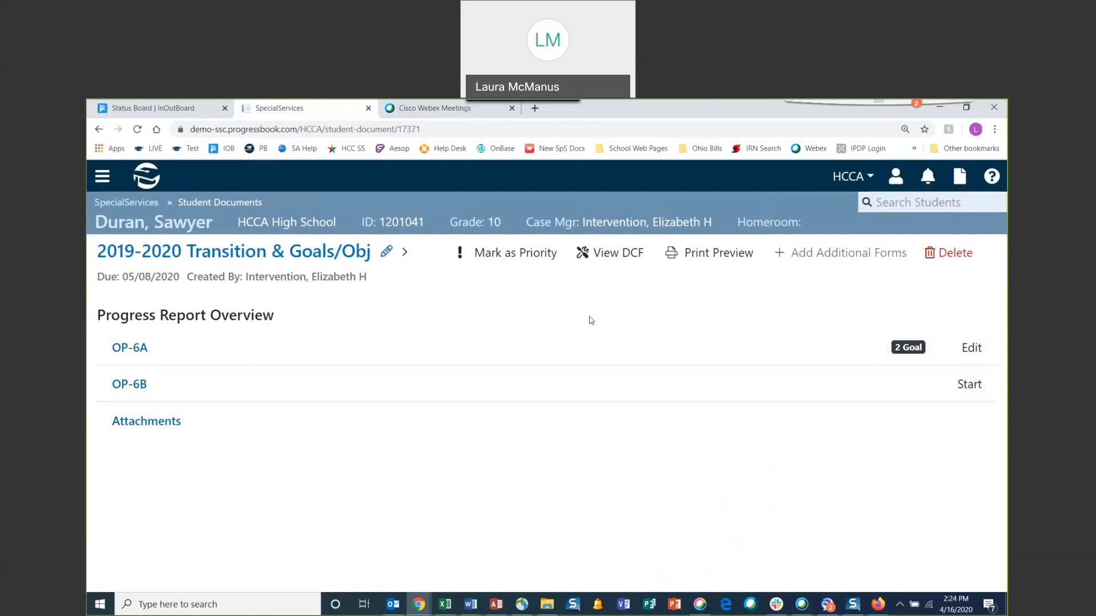
click(144, 350)
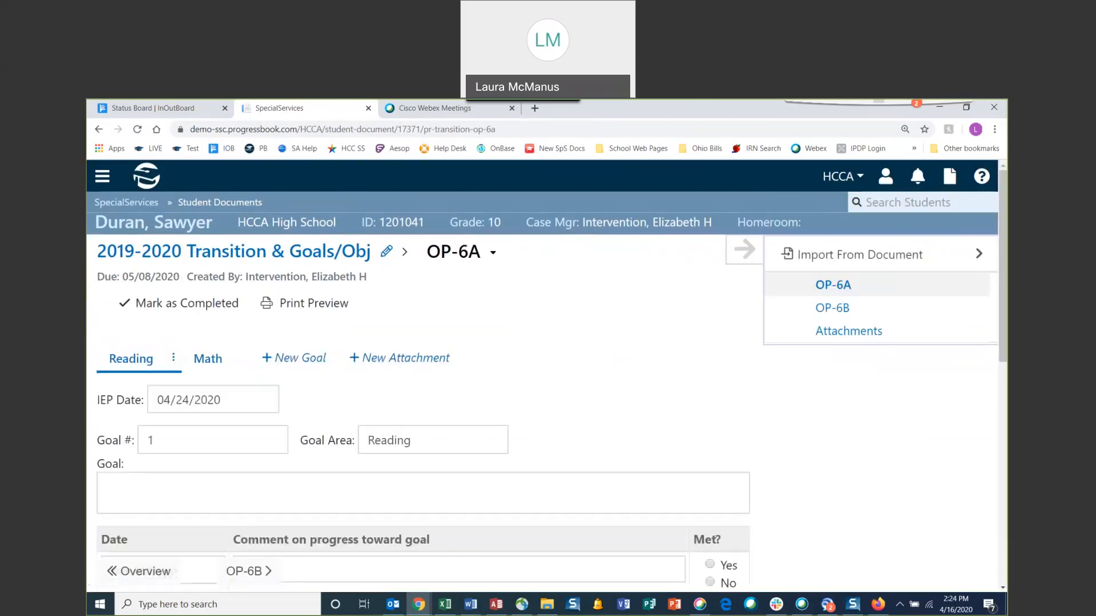
click(206, 358)
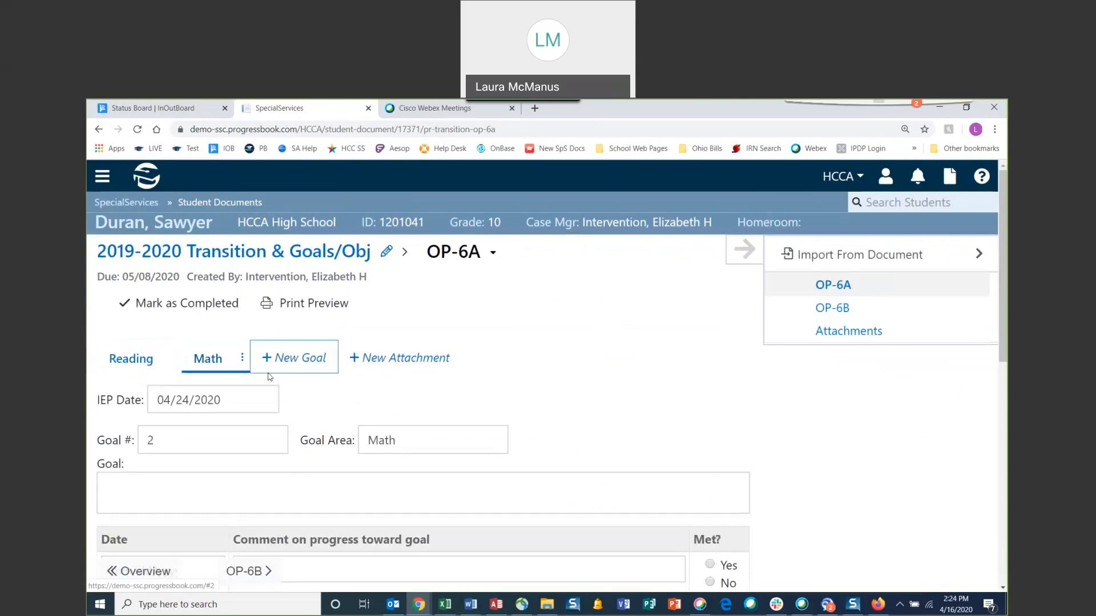
click(131, 358)
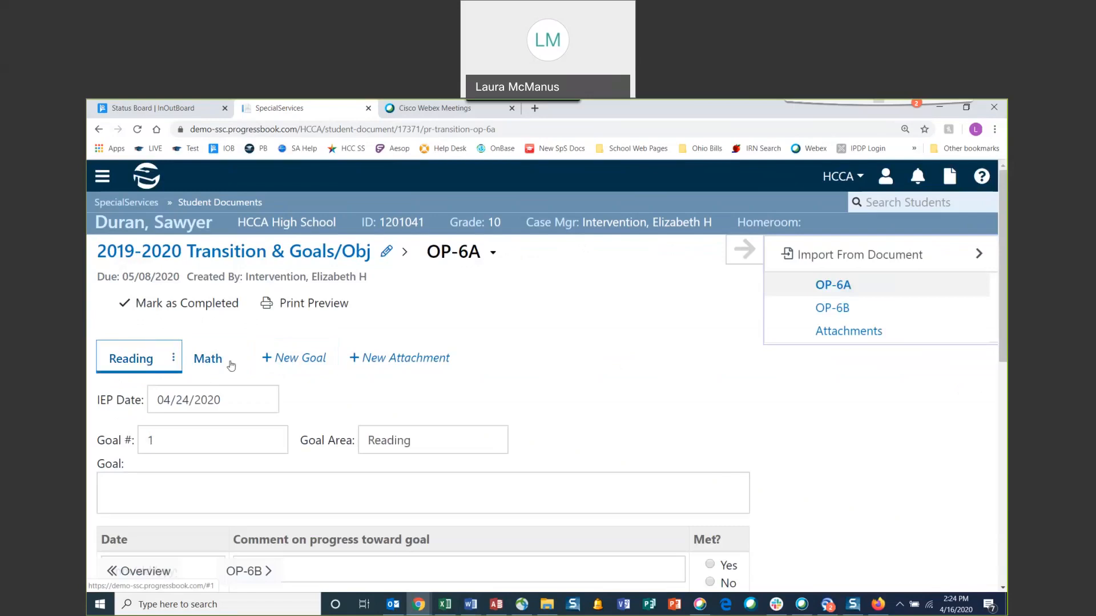
Date the Reading goal's first progress row 04/17/2020 and view the editing options of its comment field
scroll(632, 347, down, 1)
scroll(630, 346, down, 2)
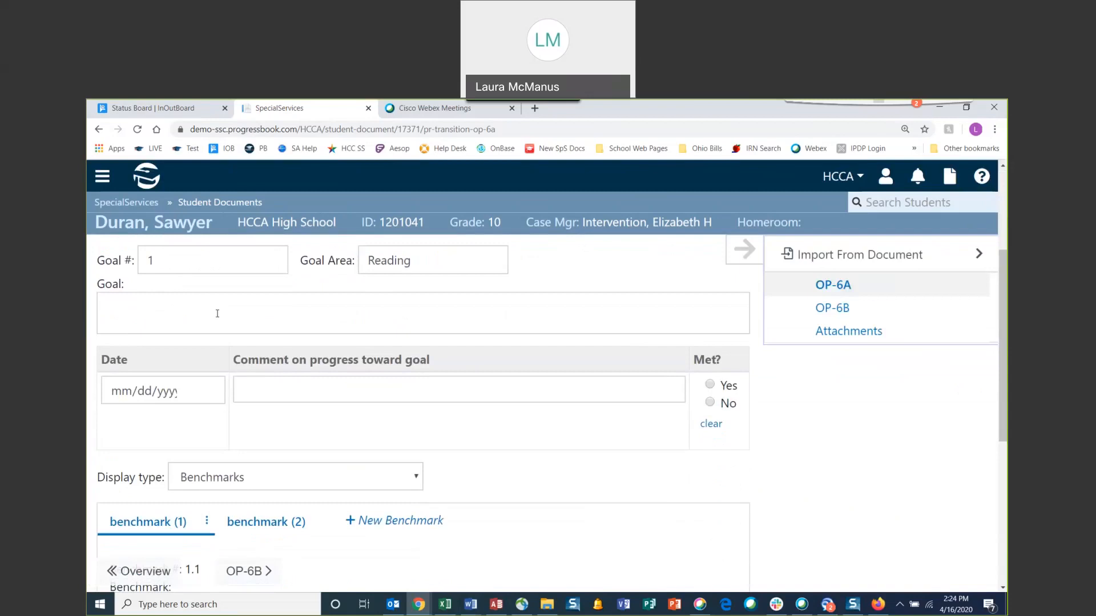
scroll(214, 320, down, 1)
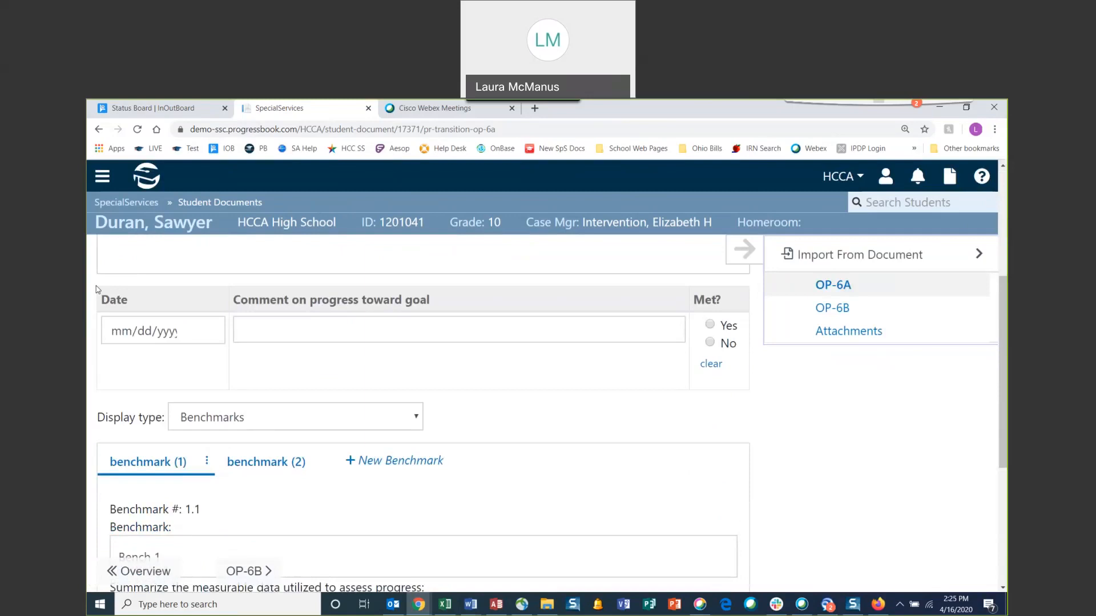
click(208, 334)
click(251, 434)
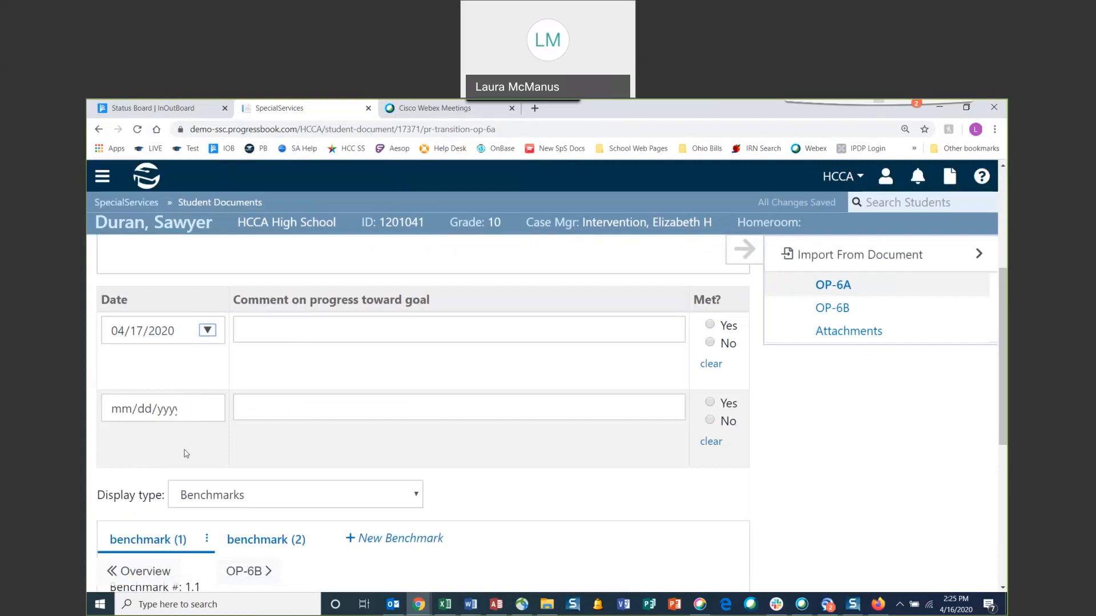
click(315, 337)
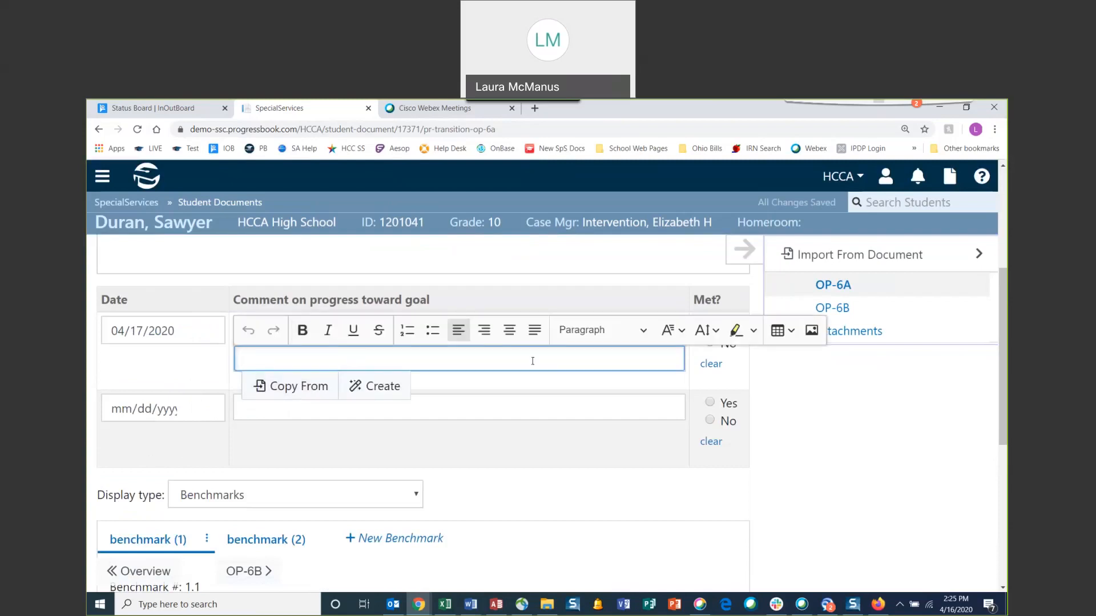
click(571, 384)
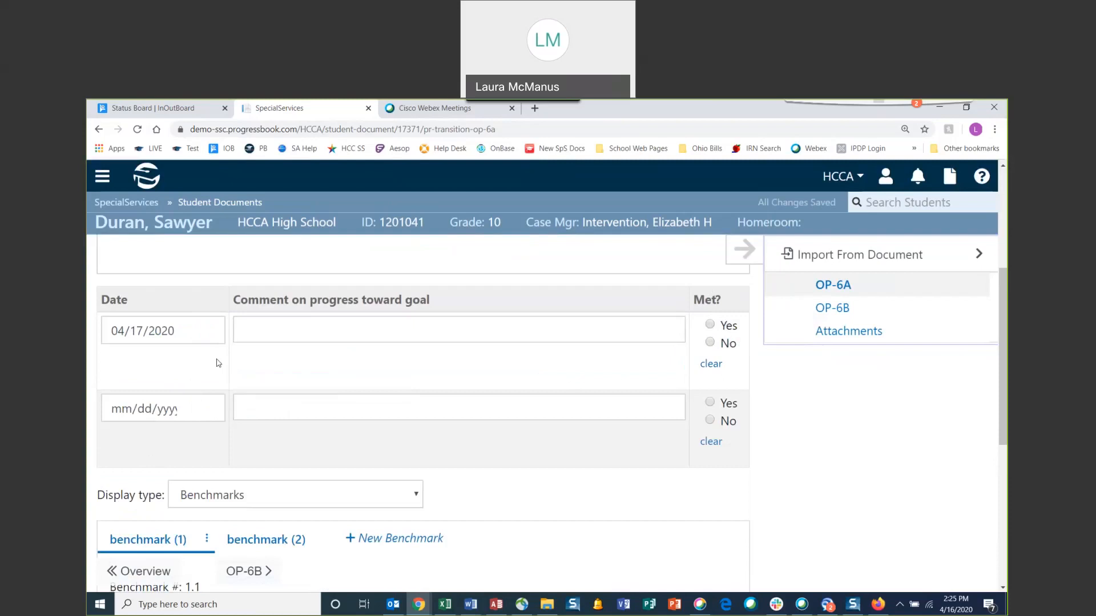
Clear the first progress row's Met? choice and set the Reading goal's second progress row date to 04/24/2020
click(712, 366)
click(208, 408)
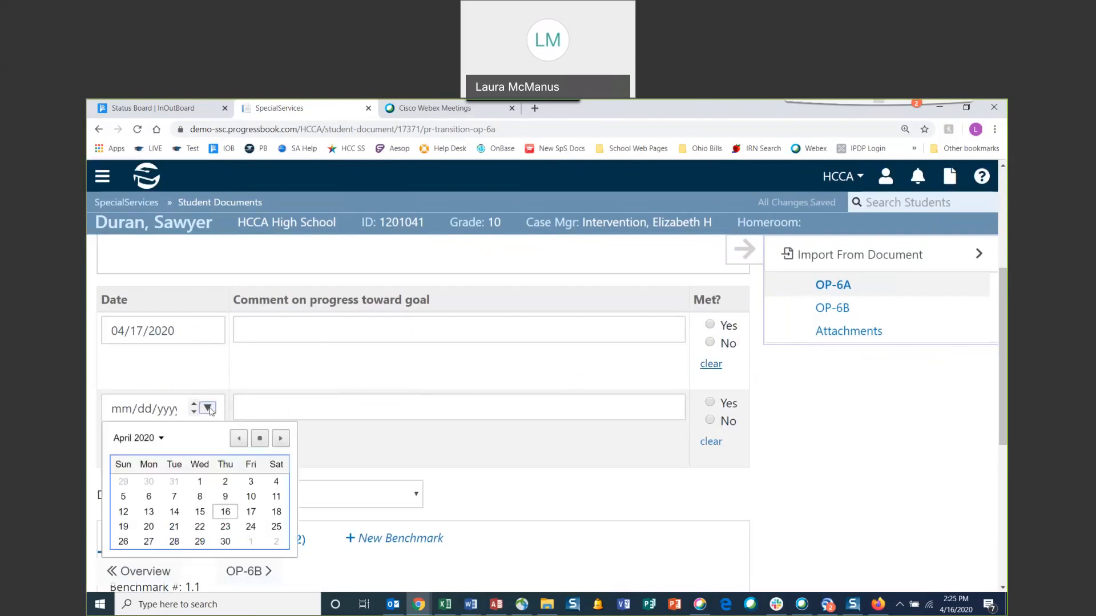
click(251, 497)
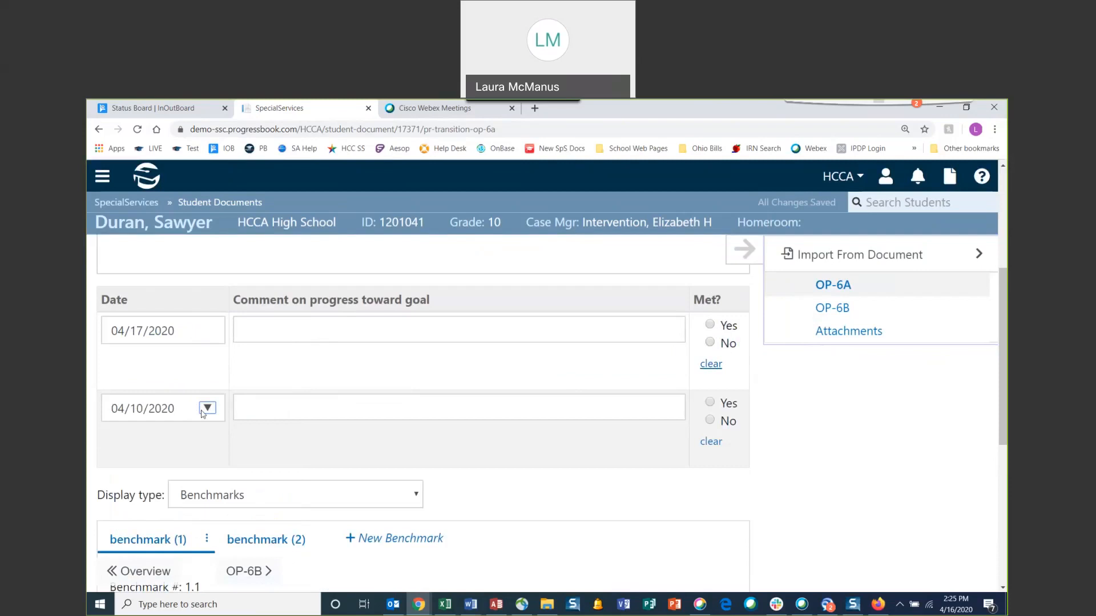
click(207, 407)
click(251, 523)
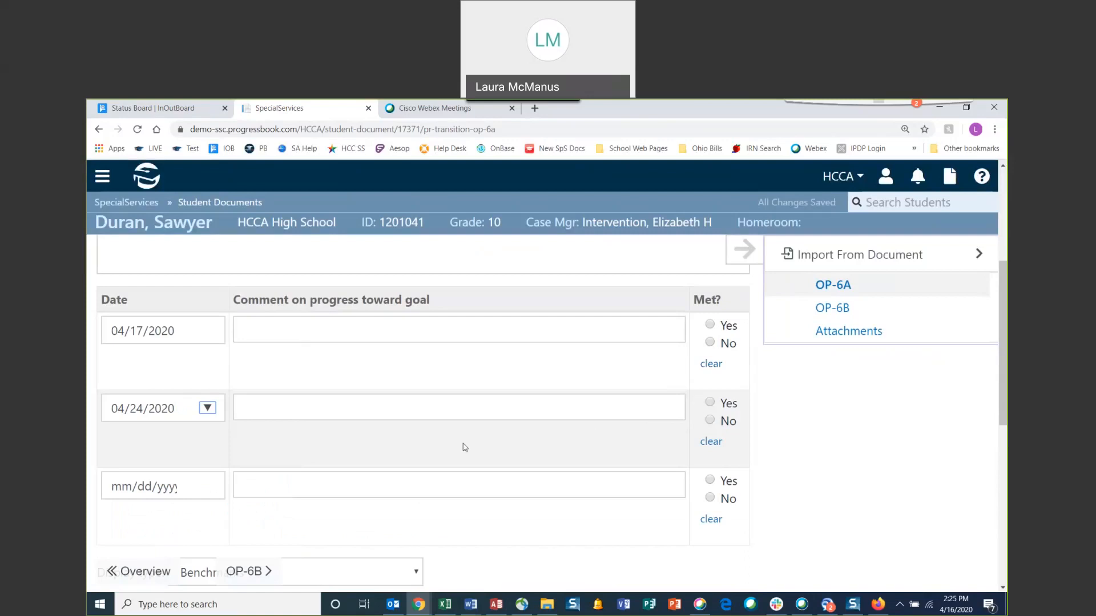
Set the Reading goal's display type to Objectives and view its second and first objectives
scroll(465, 447, down, 4)
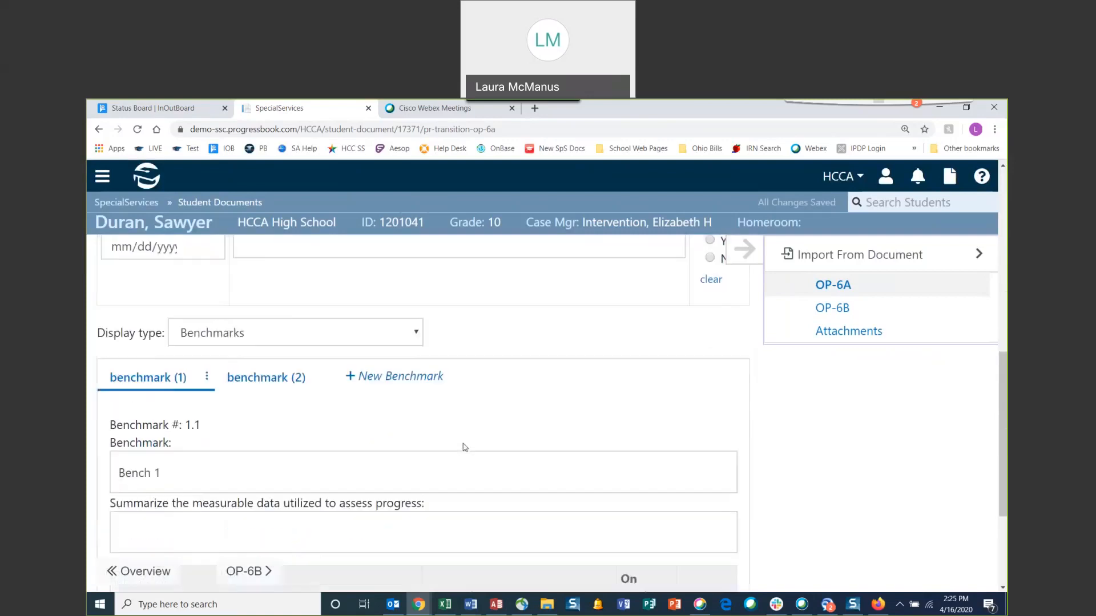
scroll(465, 447, down, 1)
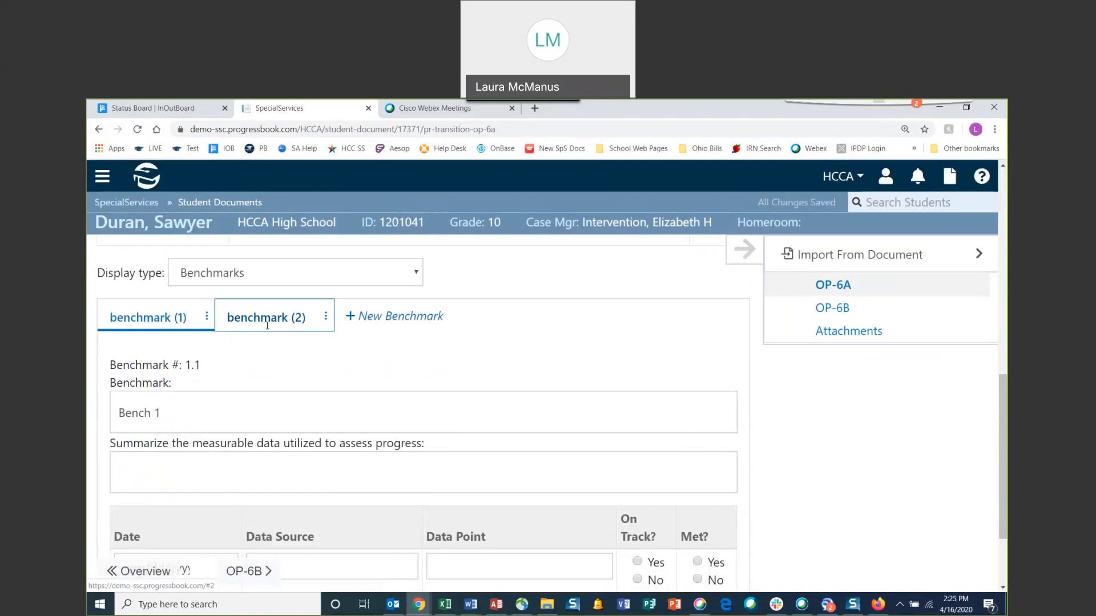
click(280, 274)
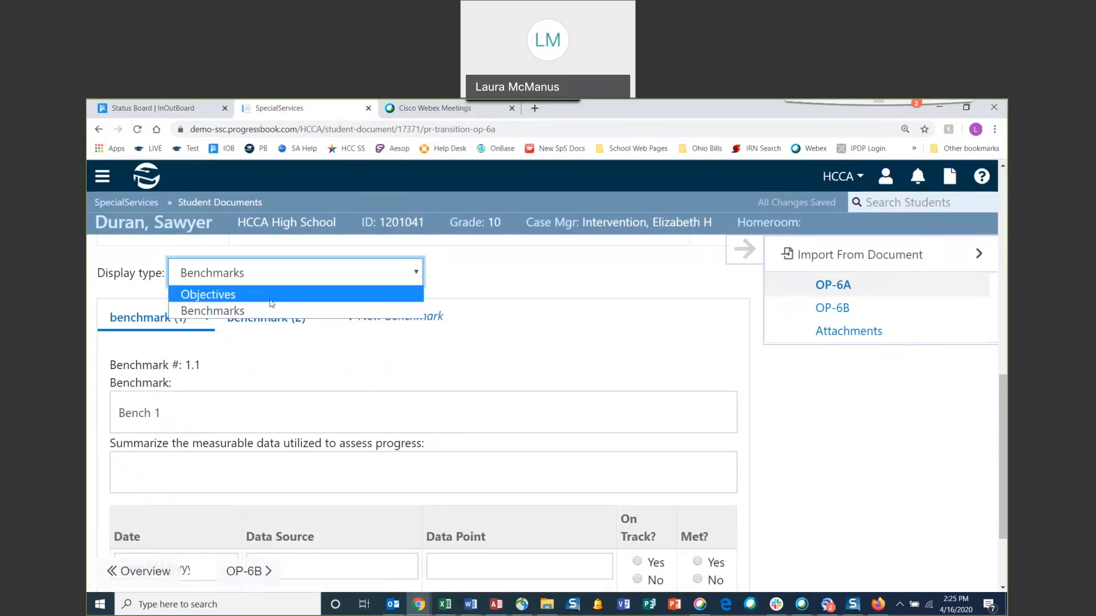
click(270, 295)
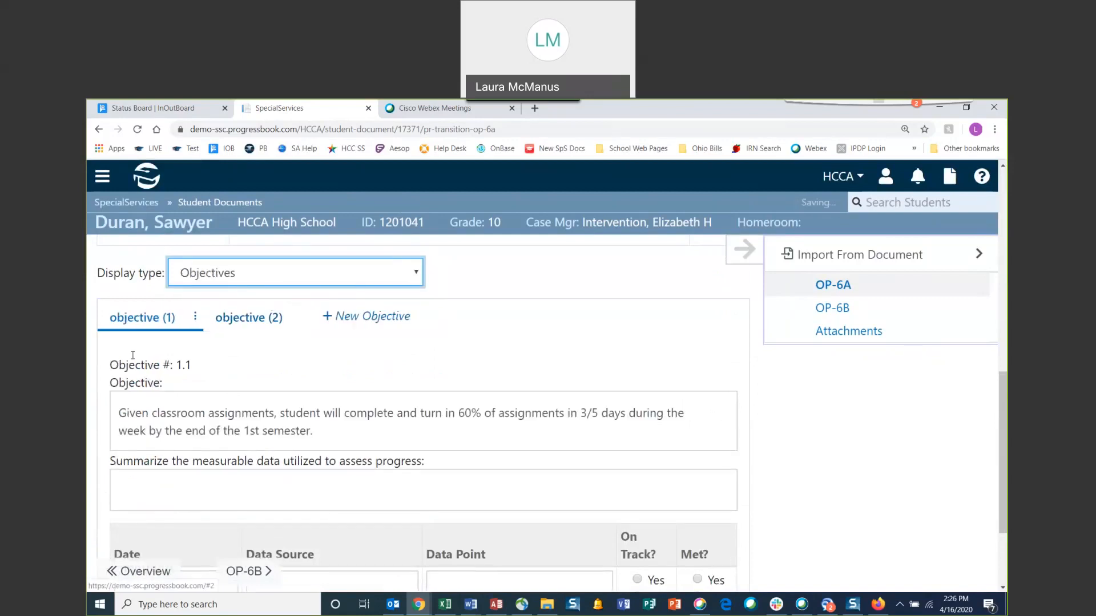
click(249, 315)
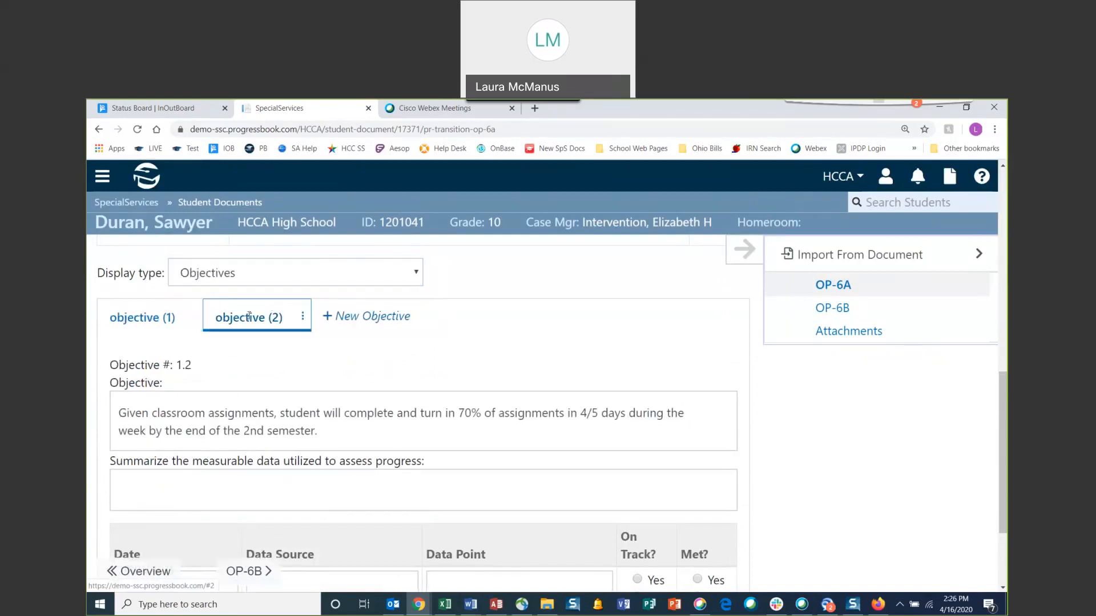
click(142, 317)
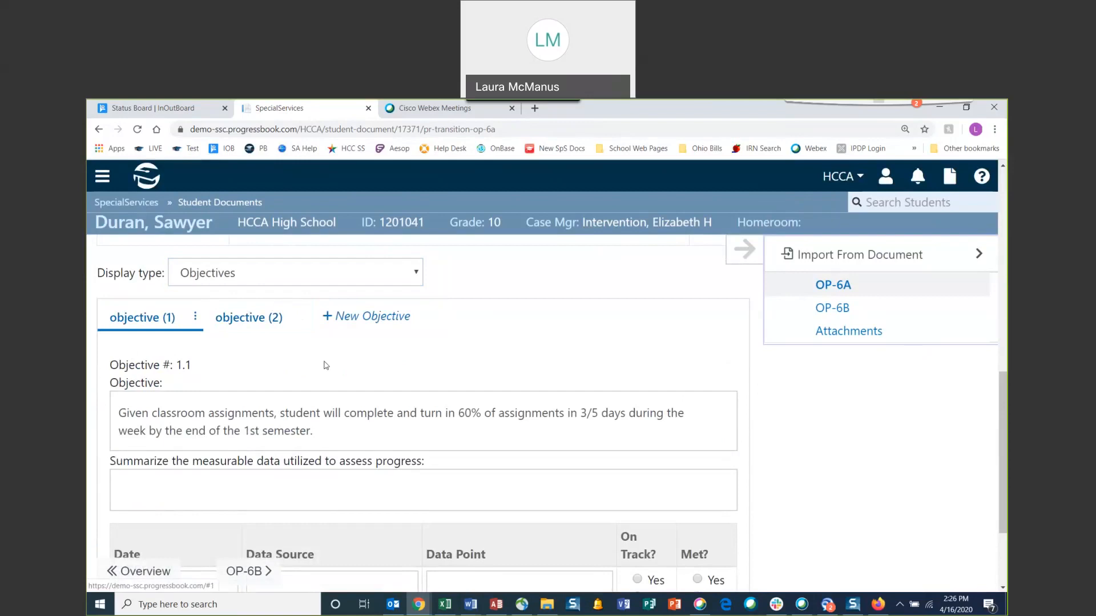
Date the first data row of the Reading goal's objective (1) 04/17/2020
scroll(370, 362, down, 3)
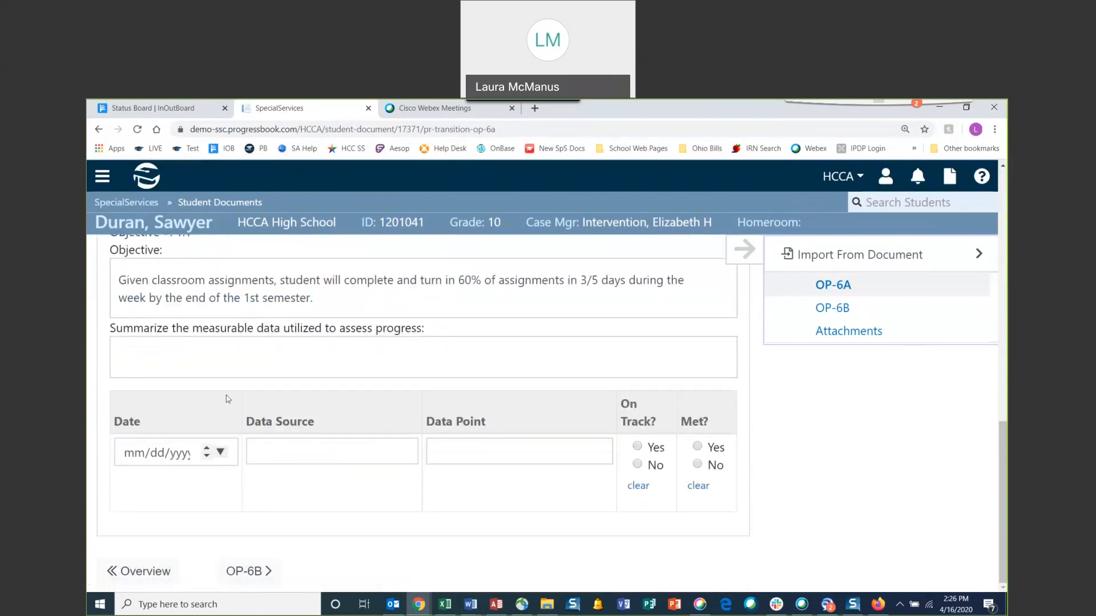
scroll(226, 395, up, 2)
scroll(244, 548, down, 2)
click(221, 453)
click(263, 376)
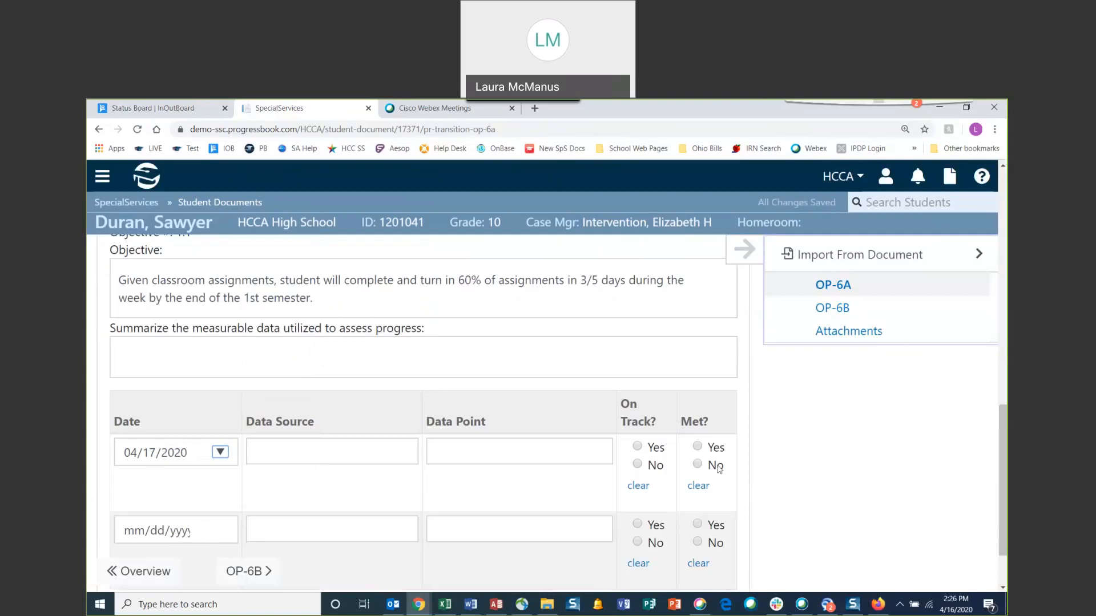
Open the progress report's OP-6B form and collapse the list of forms beside it
scroll(367, 472, up, 4)
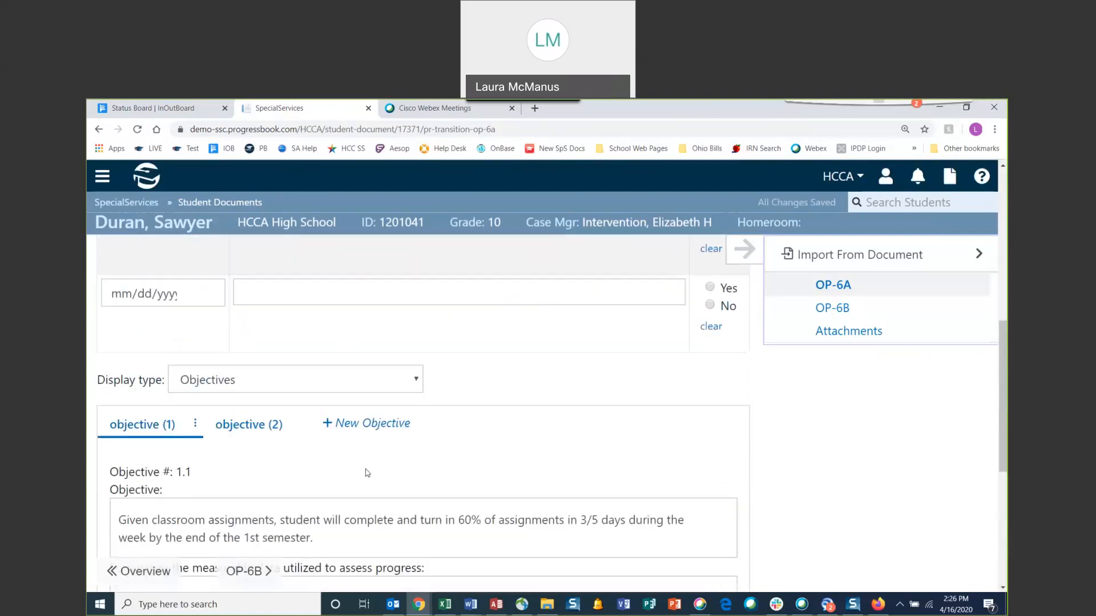
scroll(367, 473, up, 10)
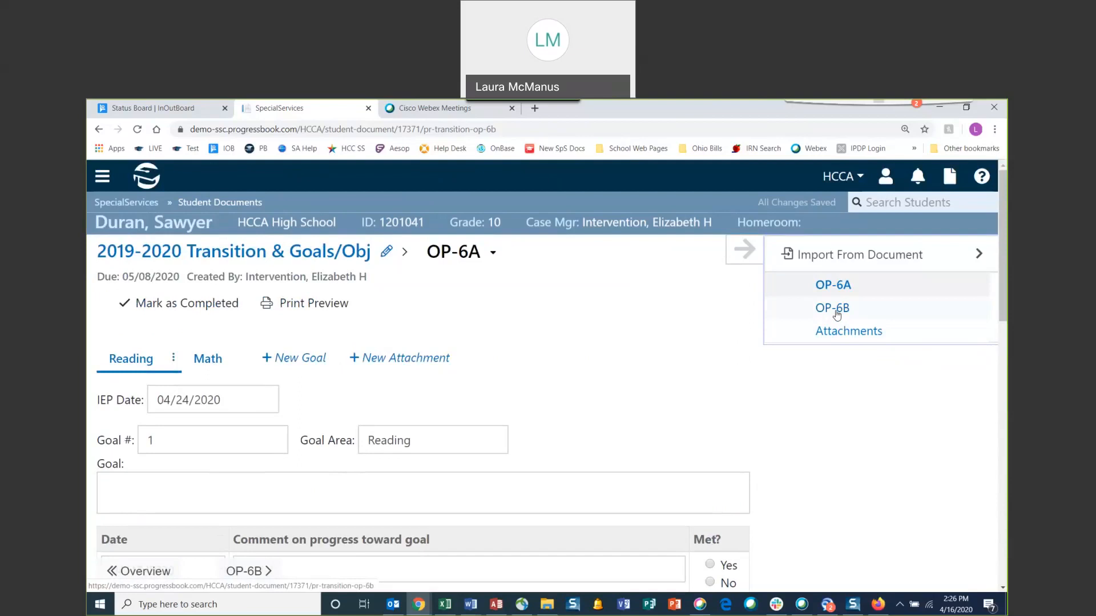
click(824, 312)
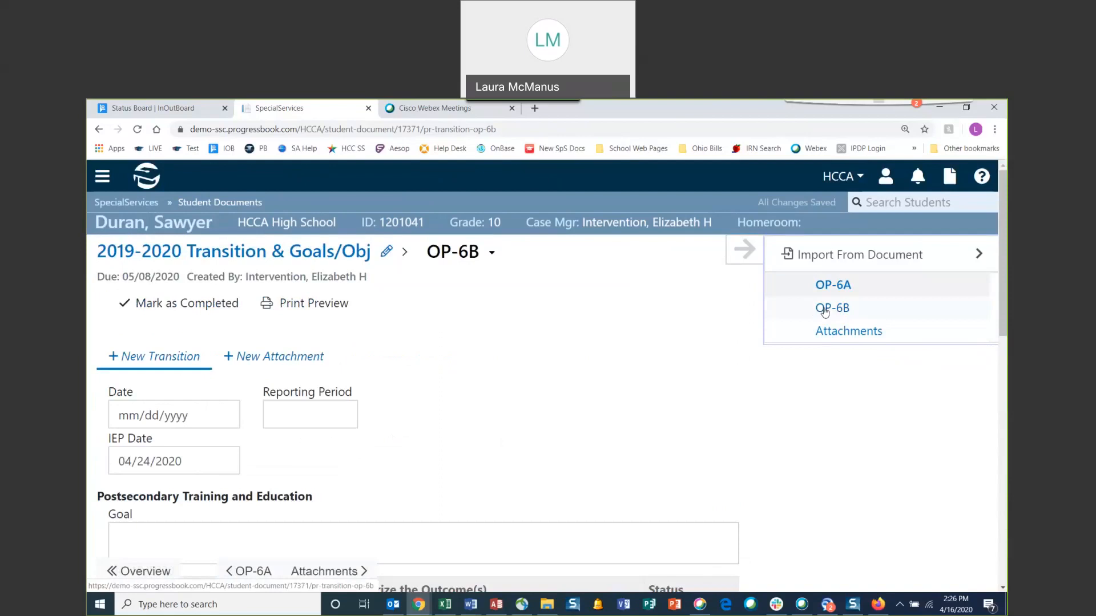
click(744, 251)
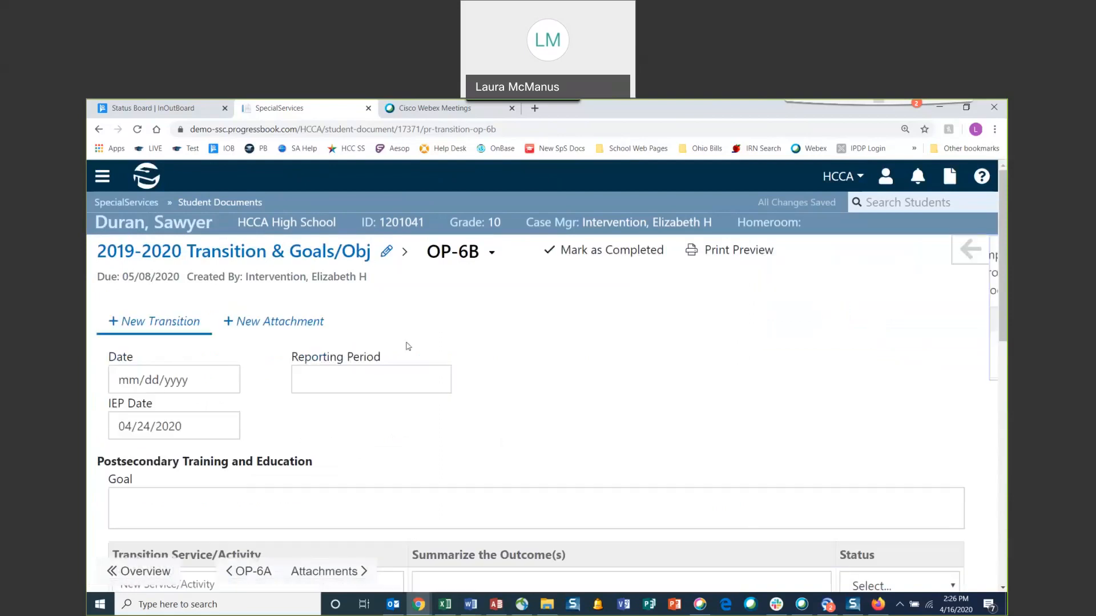
Set the date of the new transition entry on the OP-6B form to 04/16/2020
click(175, 315)
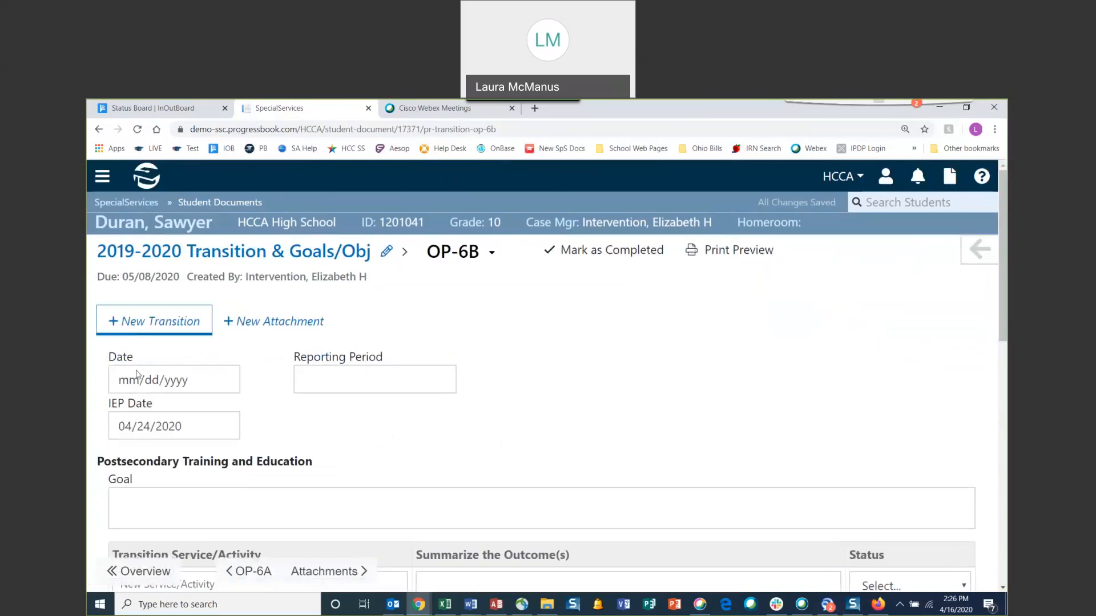
click(223, 379)
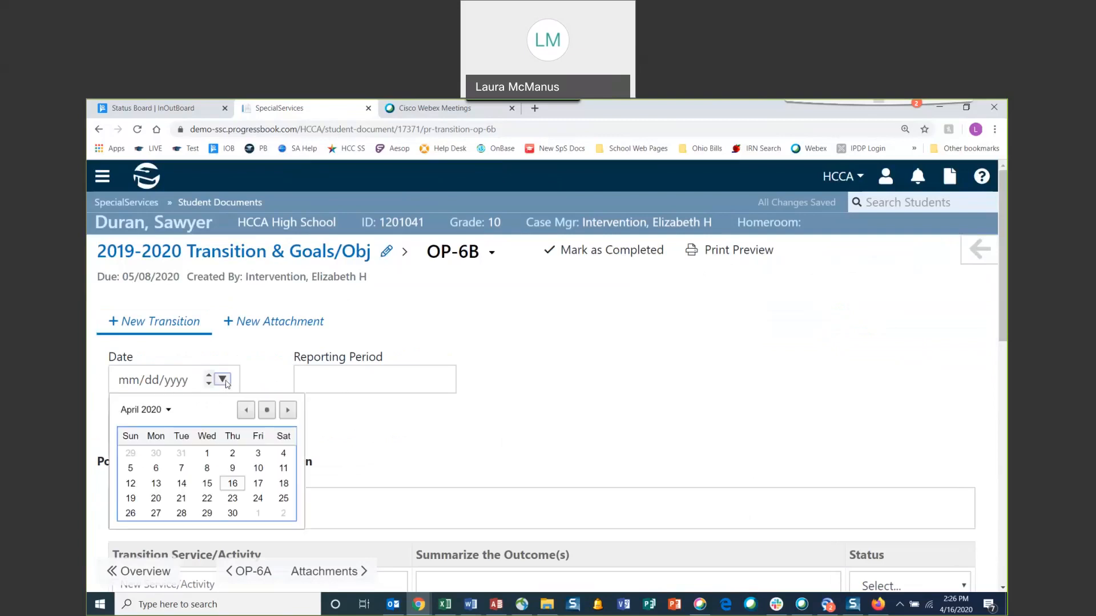
click(232, 483)
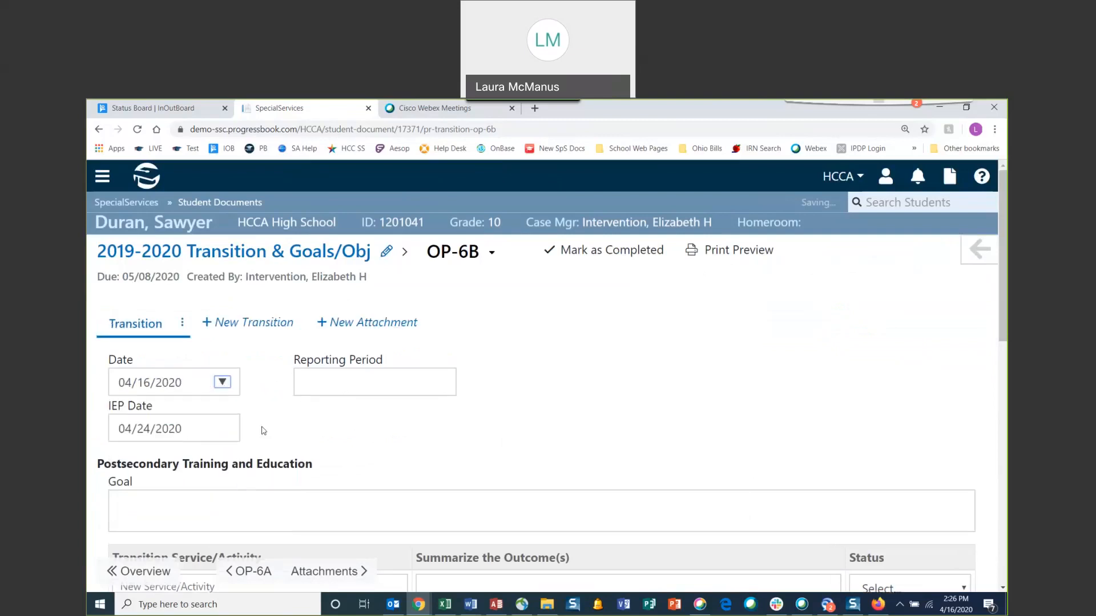
Examine the goal, service/activity, outcome, status and comment fields in the three postsecondary sections of the OP-6B form
scroll(268, 427, down, 3)
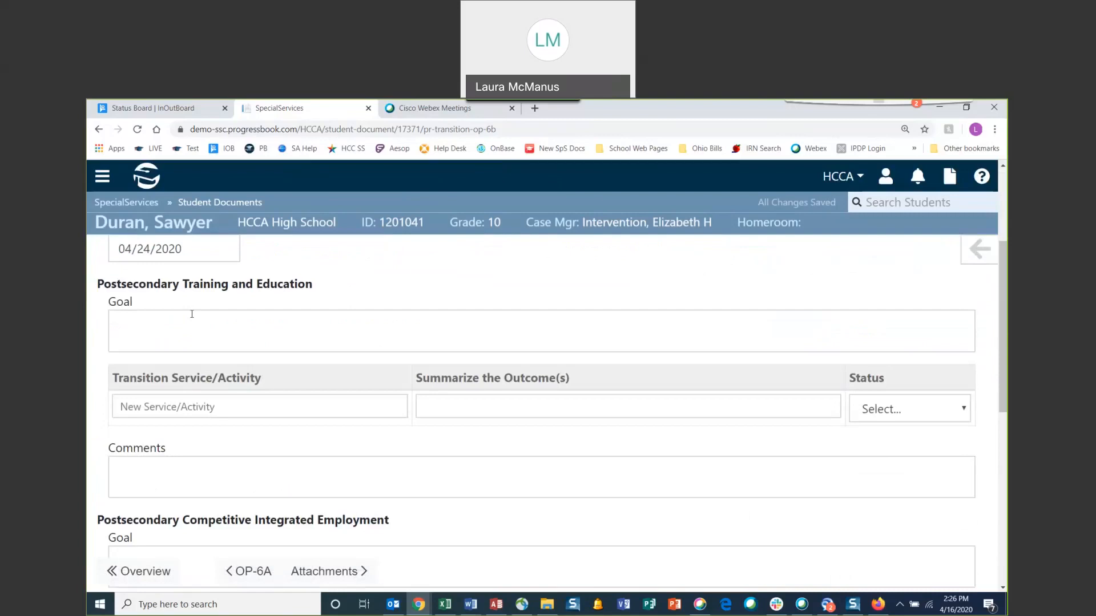
scroll(180, 483, down, 7)
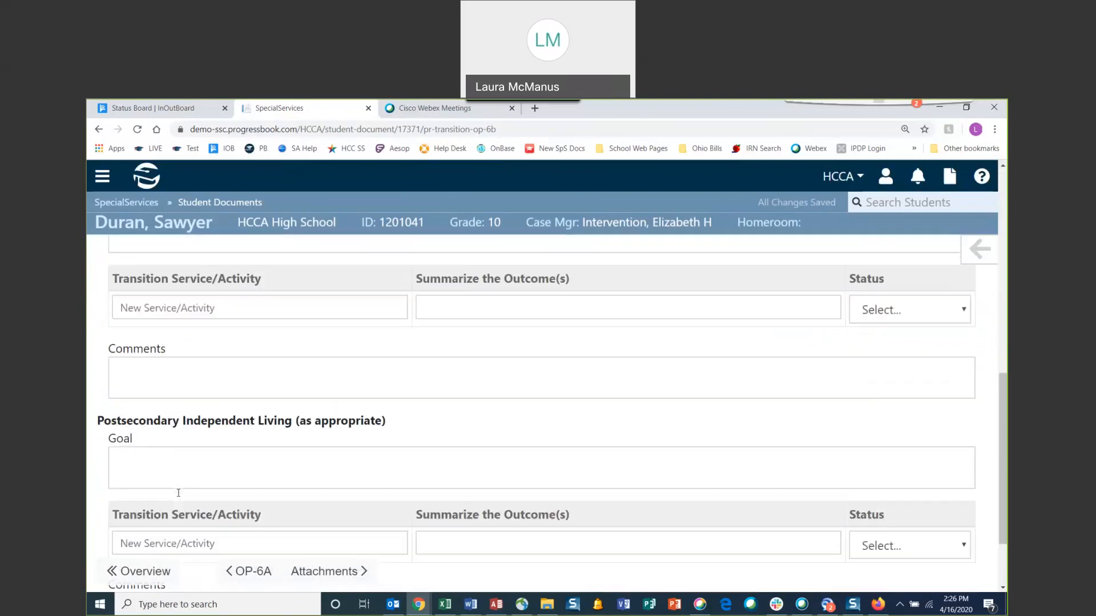
scroll(178, 493, up, 10)
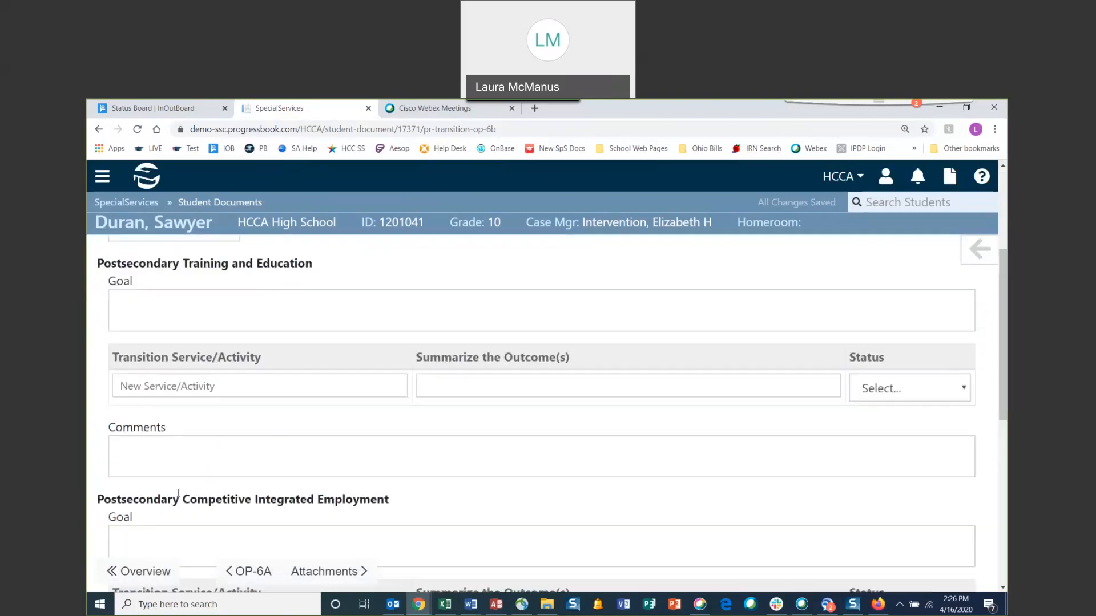
scroll(178, 493, down, 1)
scroll(179, 493, down, 4)
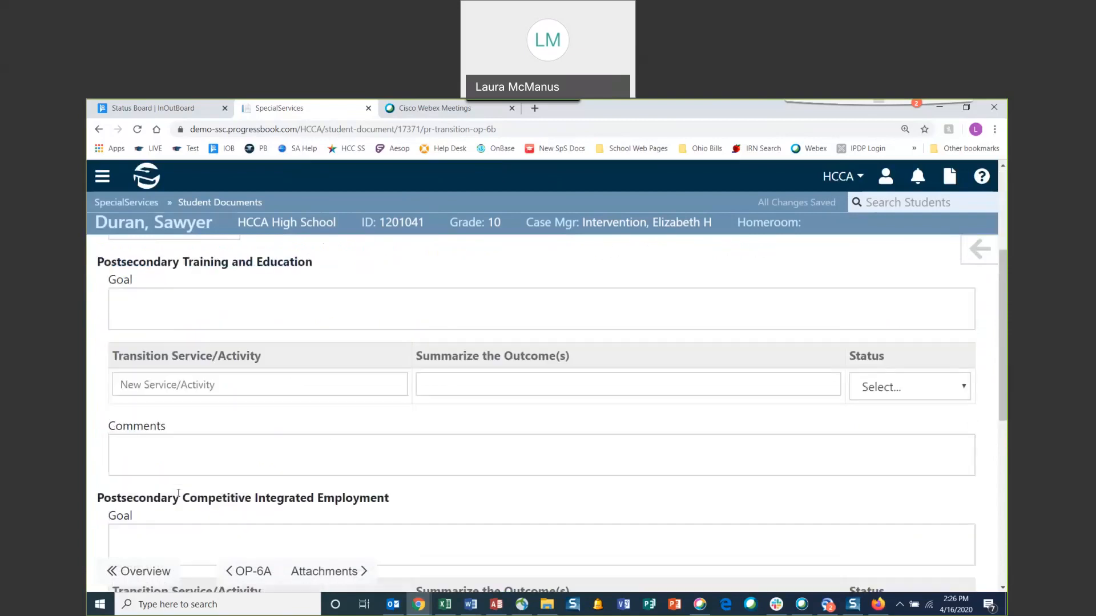
scroll(203, 484, down, 5)
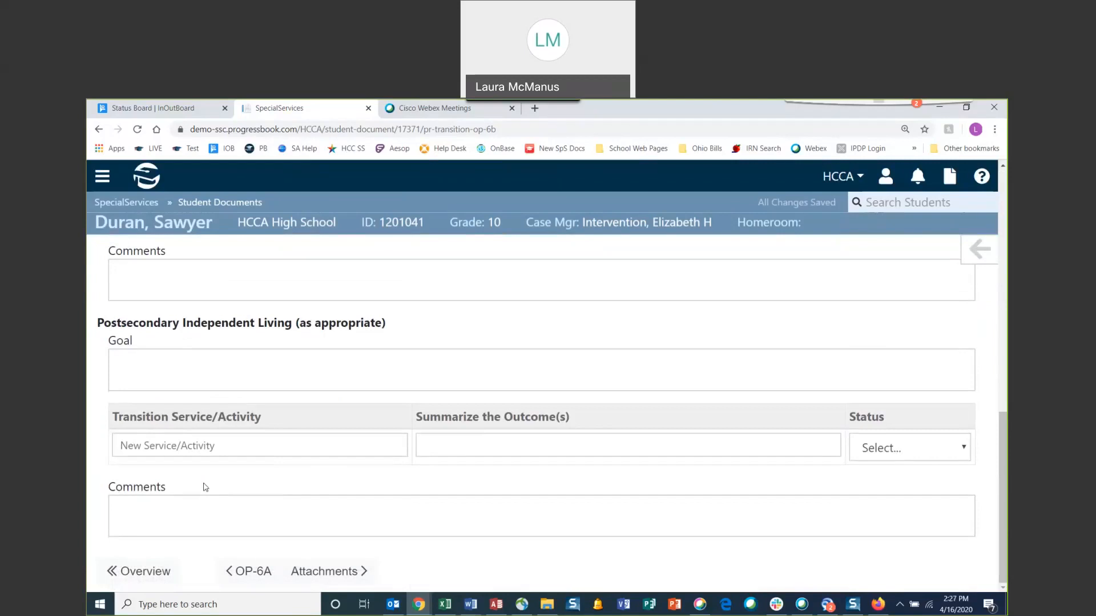
scroll(205, 487, up, 10)
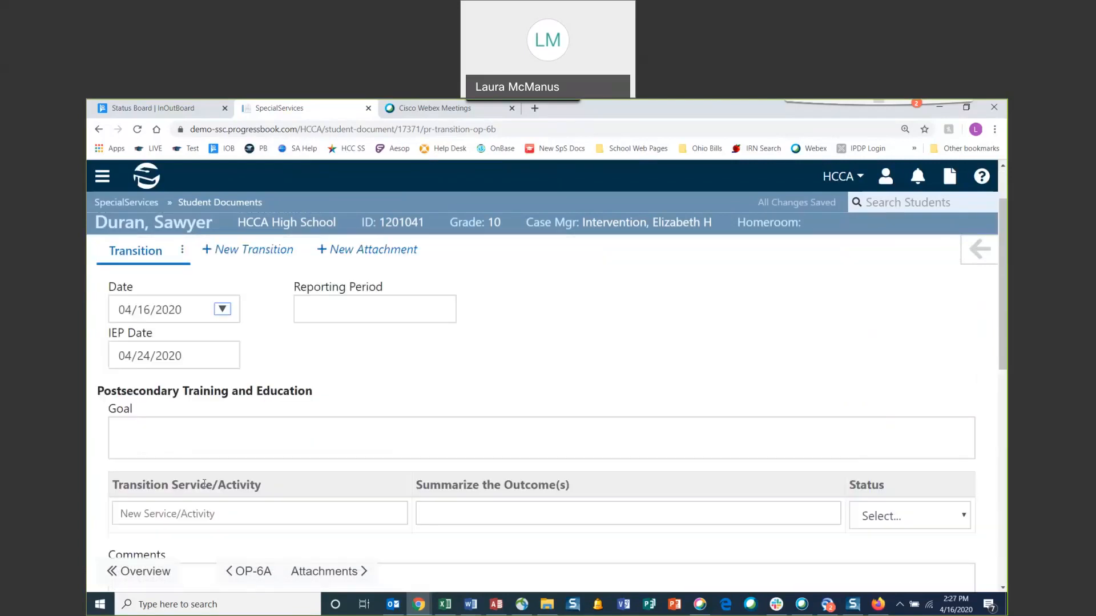
Review the status options for the service/activity under Postsecondary Training and Education
click(869, 517)
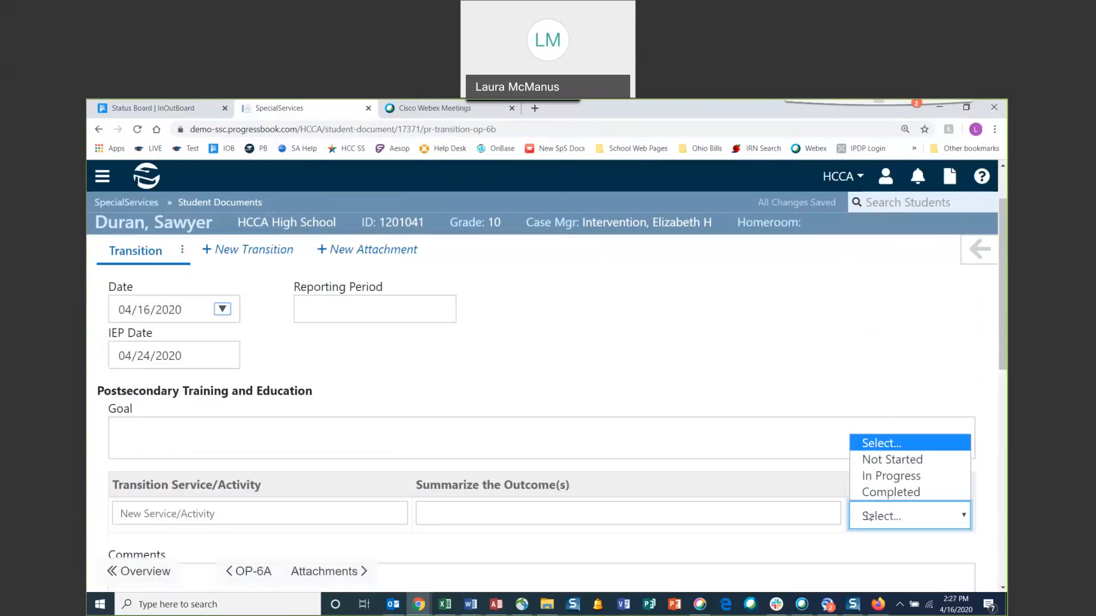
key(Down)
key(Down)
key(Down)
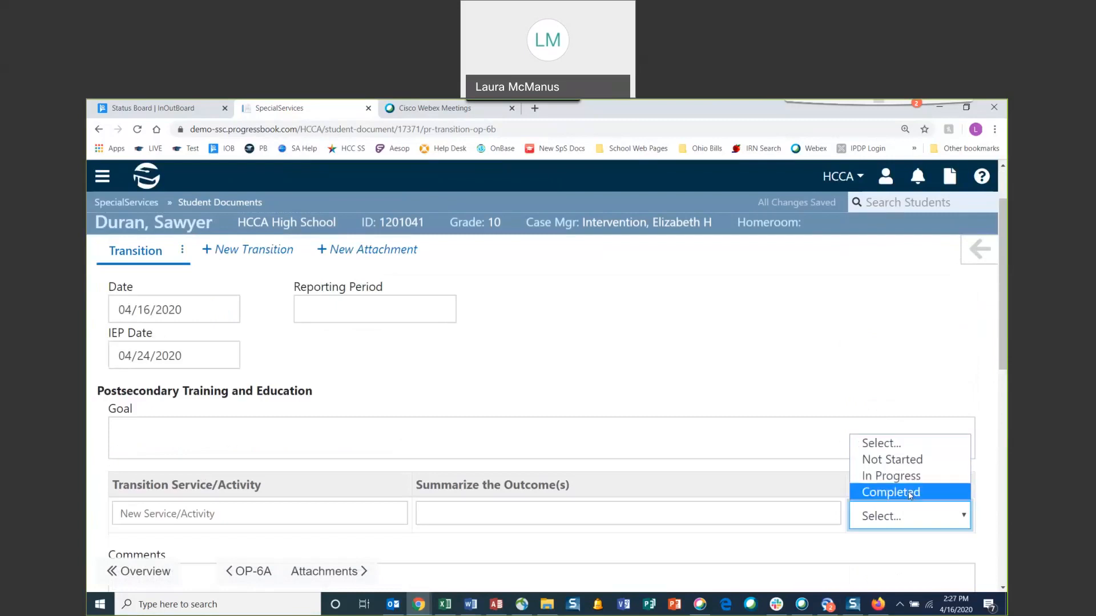
key(Escape)
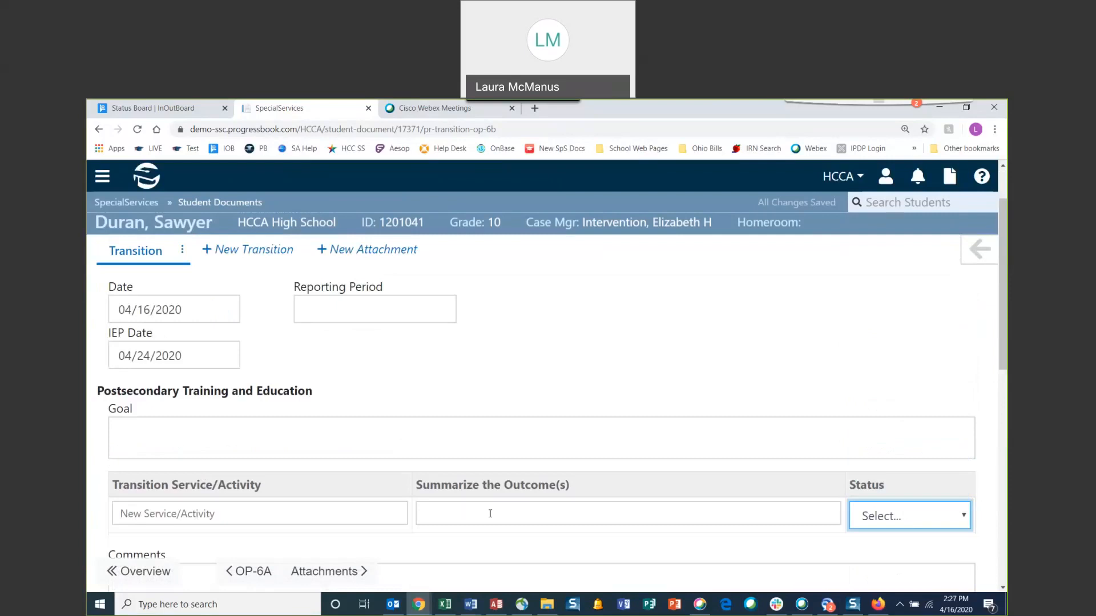
Set the reporting period of the 04/16/2020 transition entry to 1
click(365, 309)
text(1)
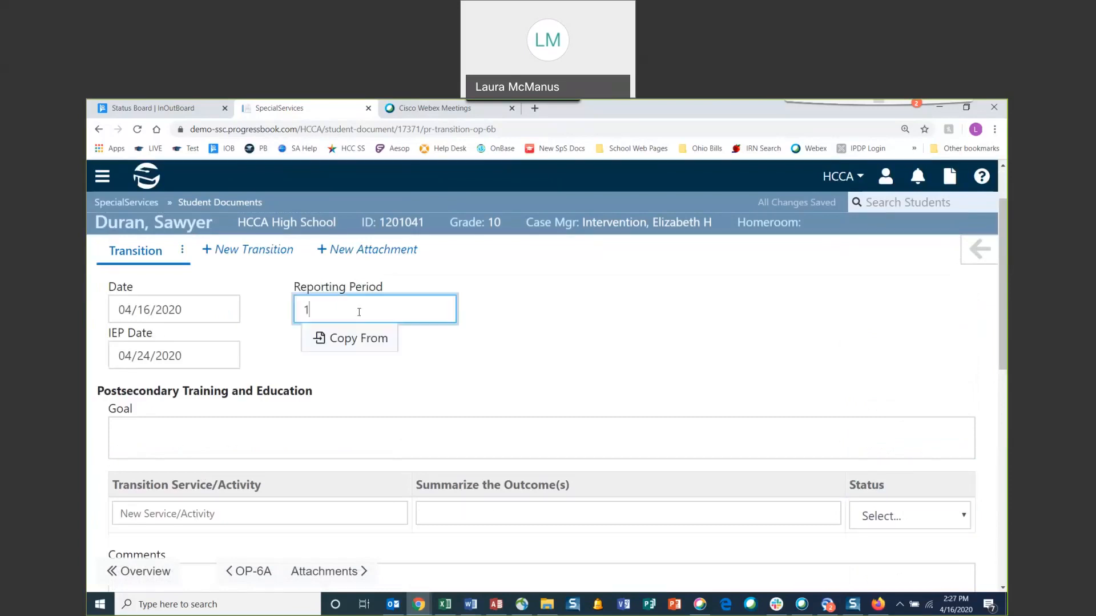
click(603, 347)
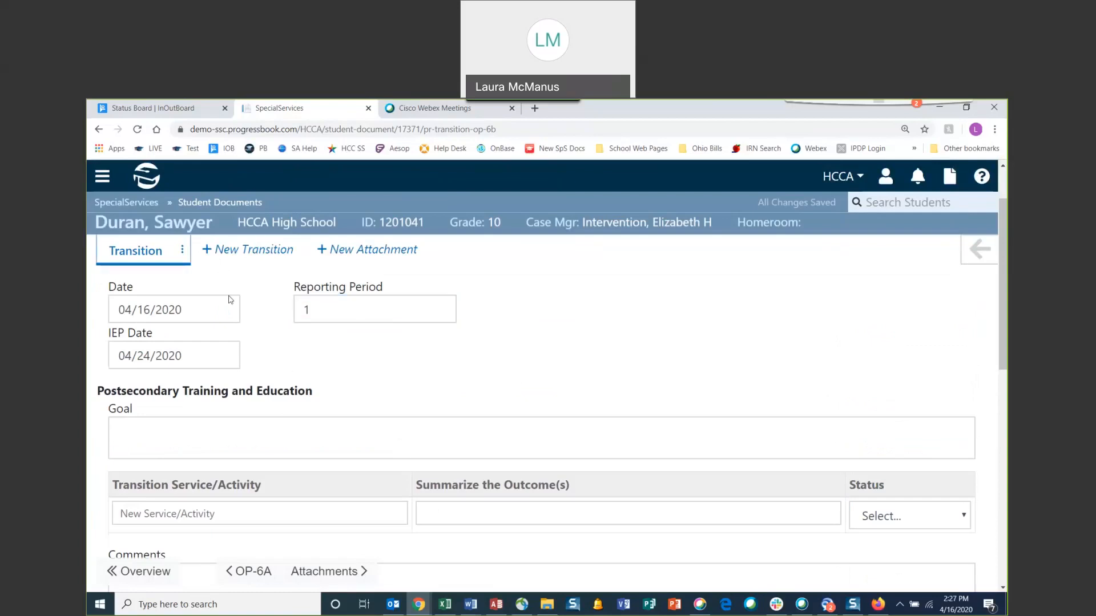
Add a second transition entry to the OP-6B form, dated 05/08/2020 with reporting period 2
scroll(230, 299, up, 1)
click(238, 313)
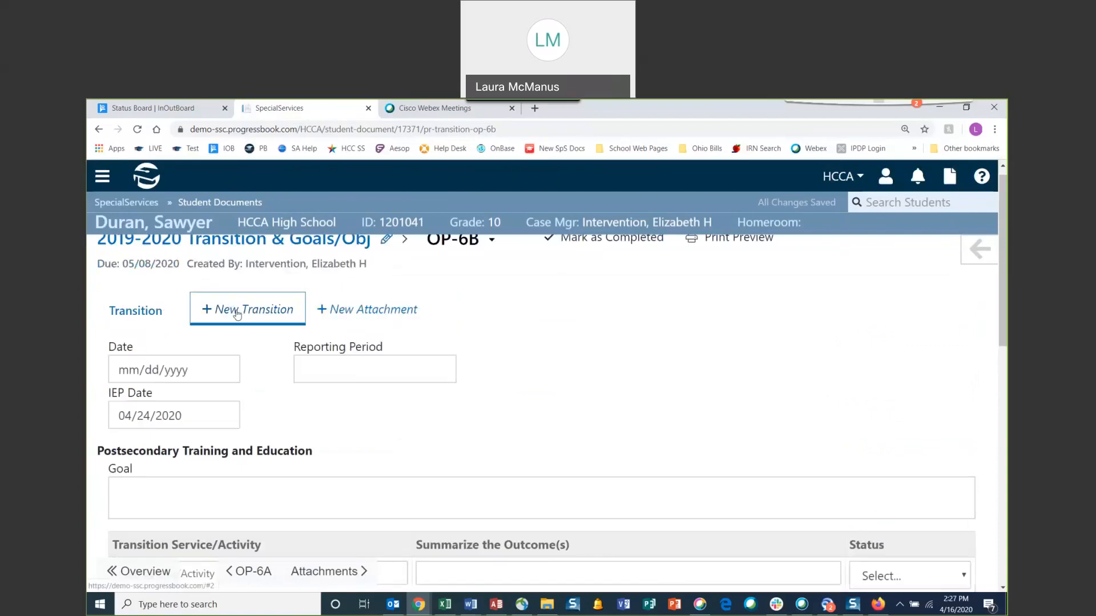
click(223, 370)
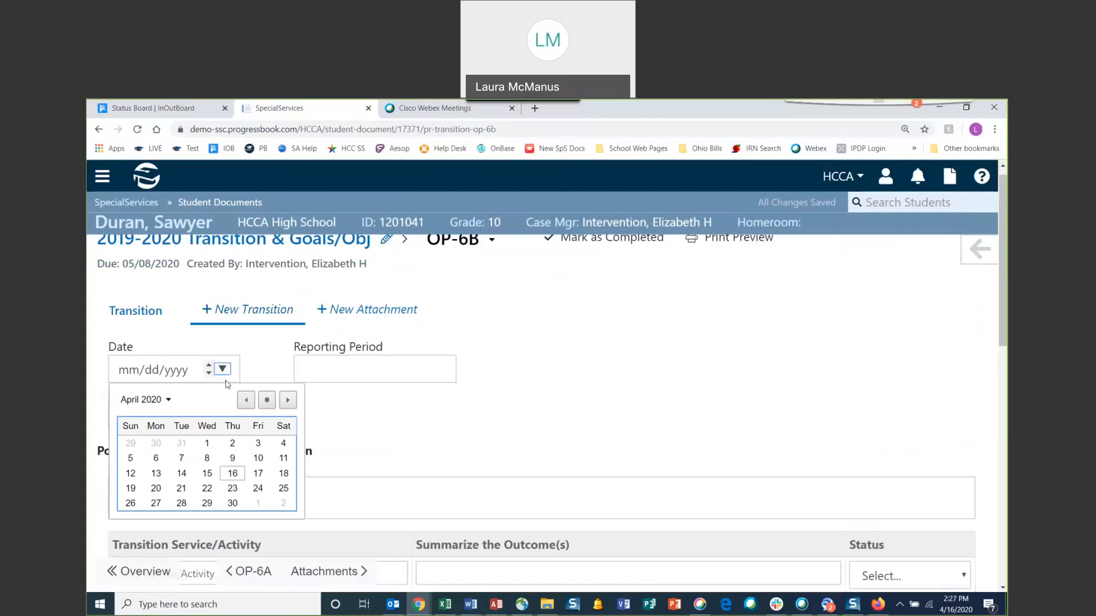
scroll(259, 491, down, 1)
click(262, 463)
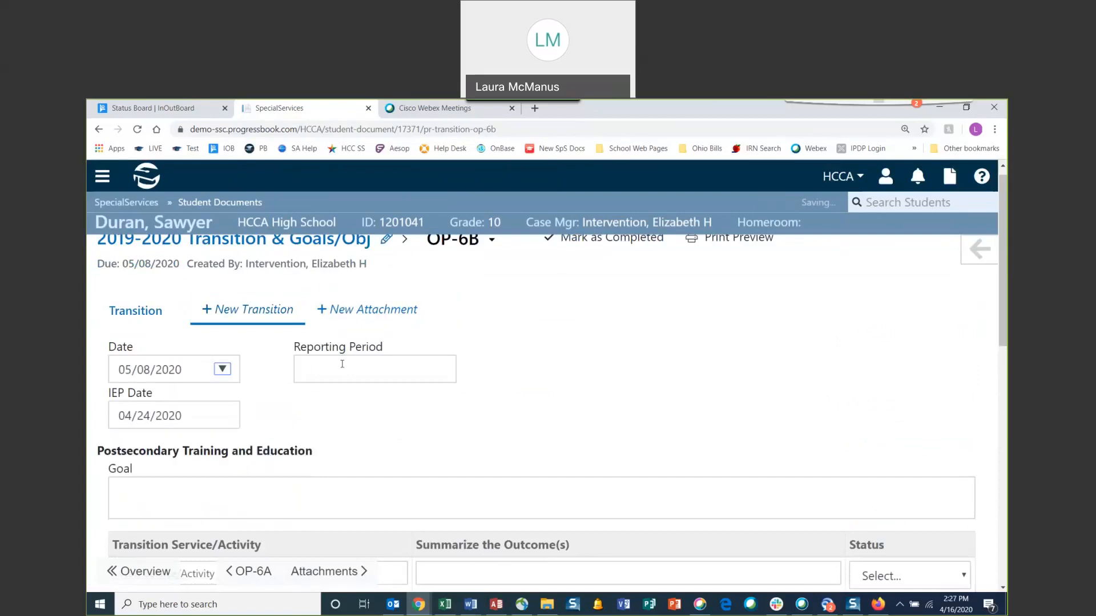
click(342, 364)
text(2)
click(587, 391)
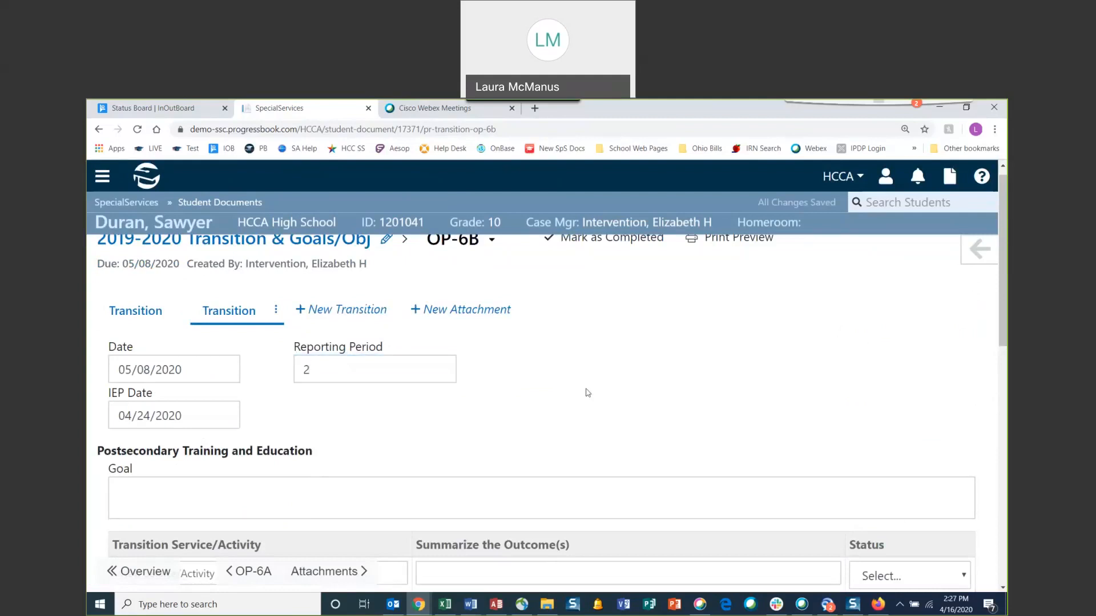
Examine the status options and the outcome summary field in the Postsecondary Independent Living section of the second transition entry
scroll(590, 393, down, 10)
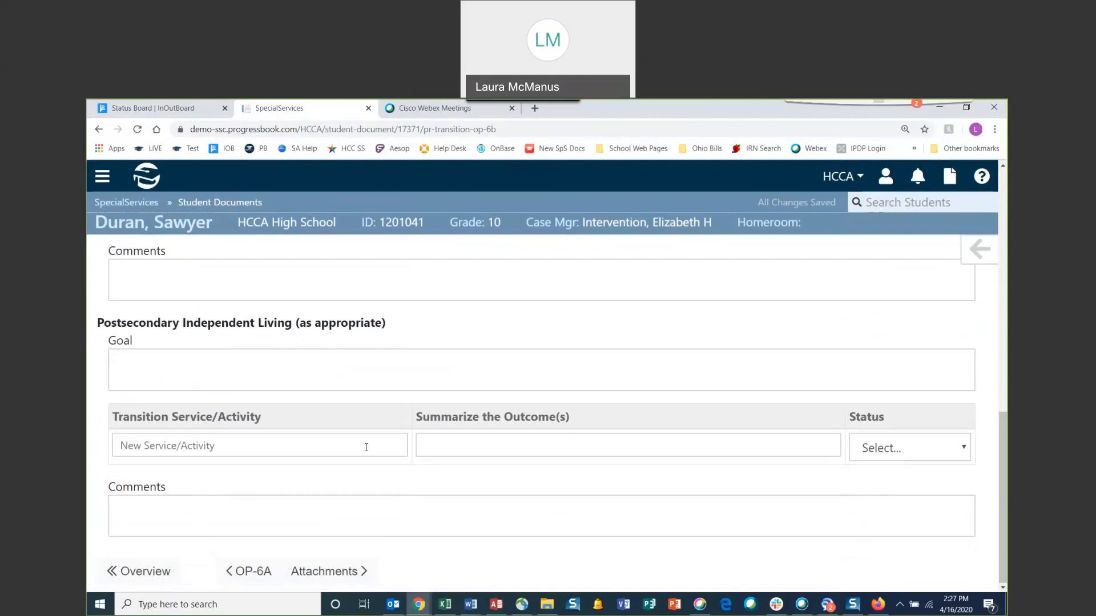
click(890, 451)
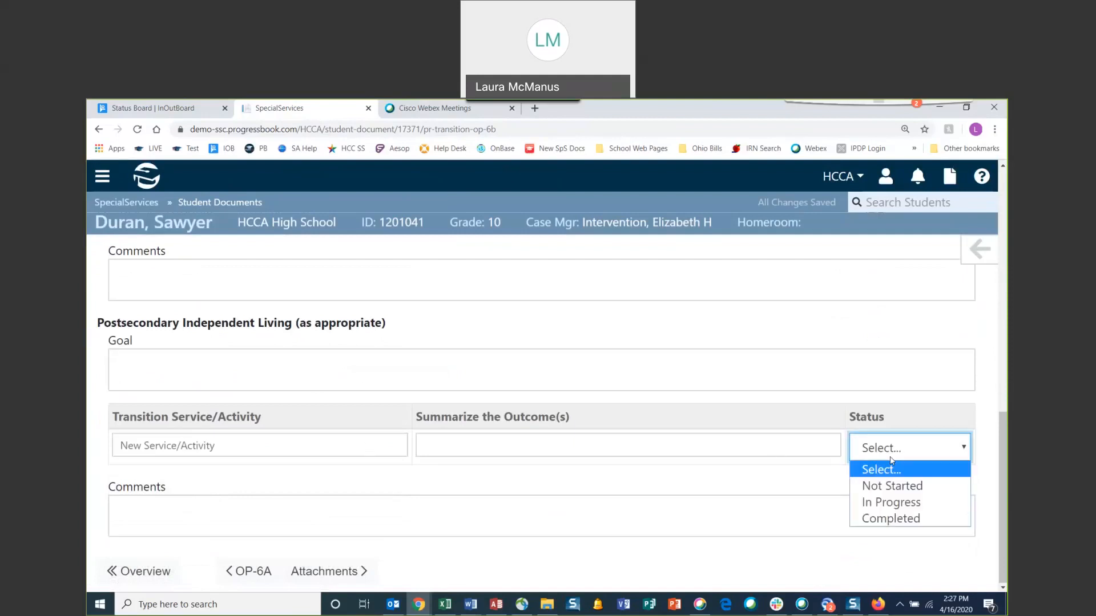
click(890, 460)
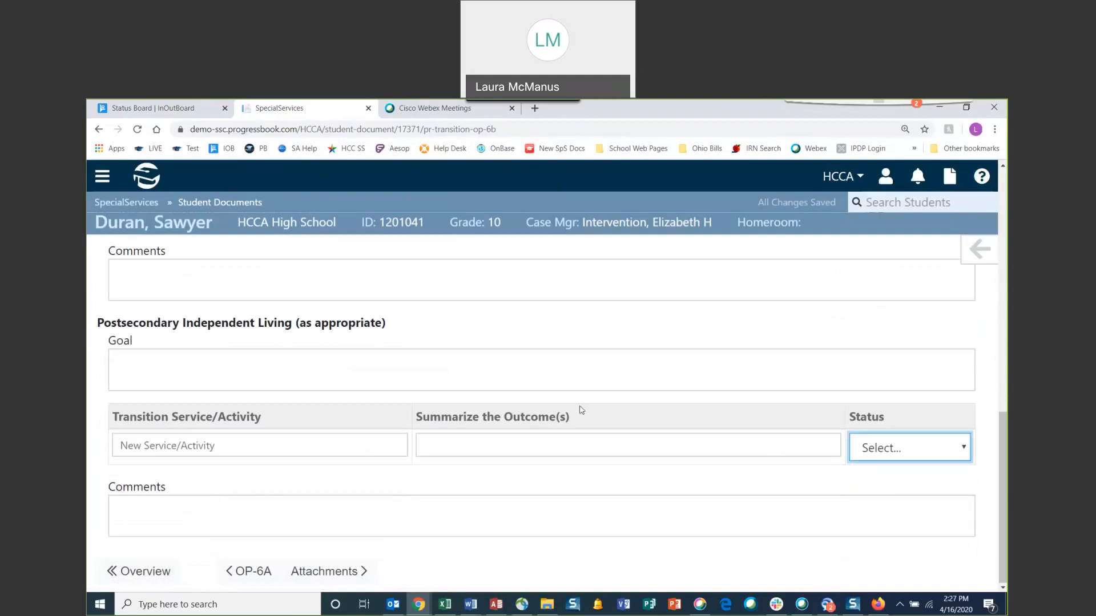
click(483, 443)
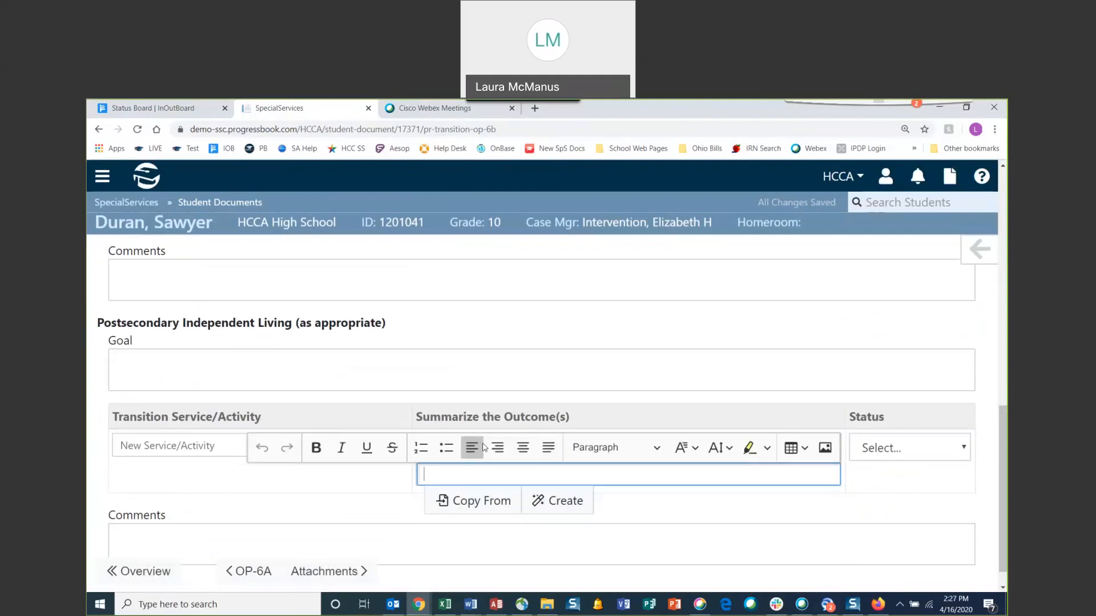
click(862, 410)
scroll(408, 424, up, 10)
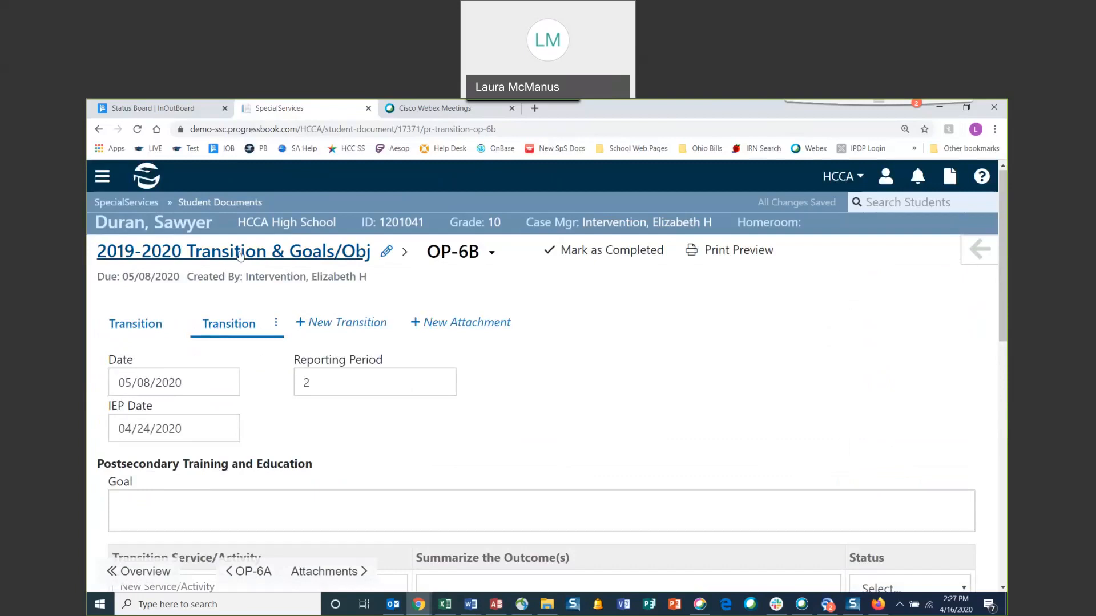
Leave the progress report for the student's profile and open the 2019-2020 Review IEP from the open documents
click(280, 256)
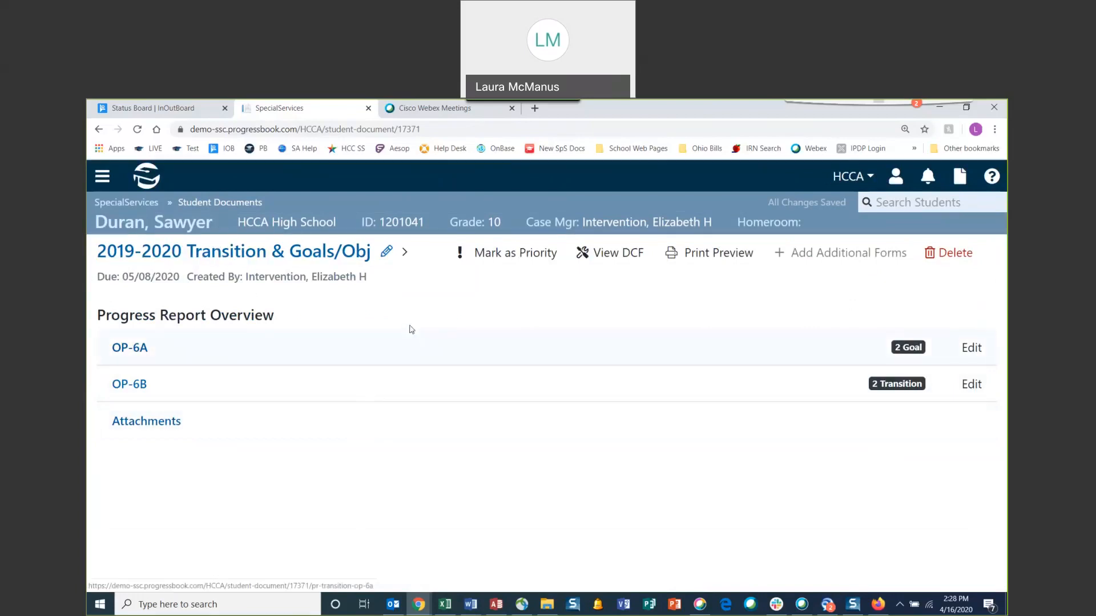
click(197, 225)
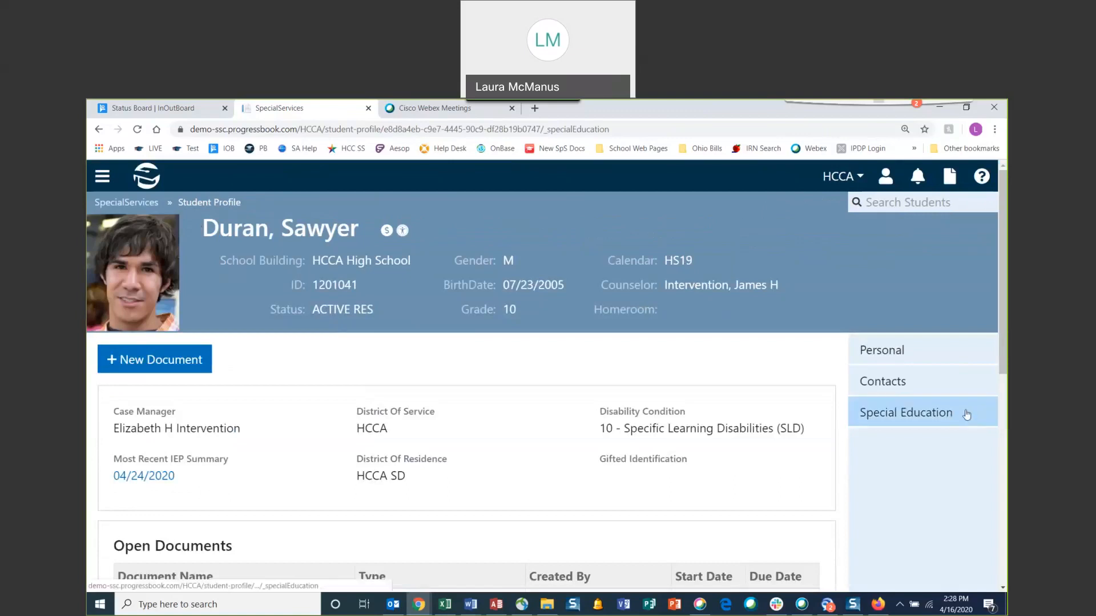
scroll(493, 413, down, 5)
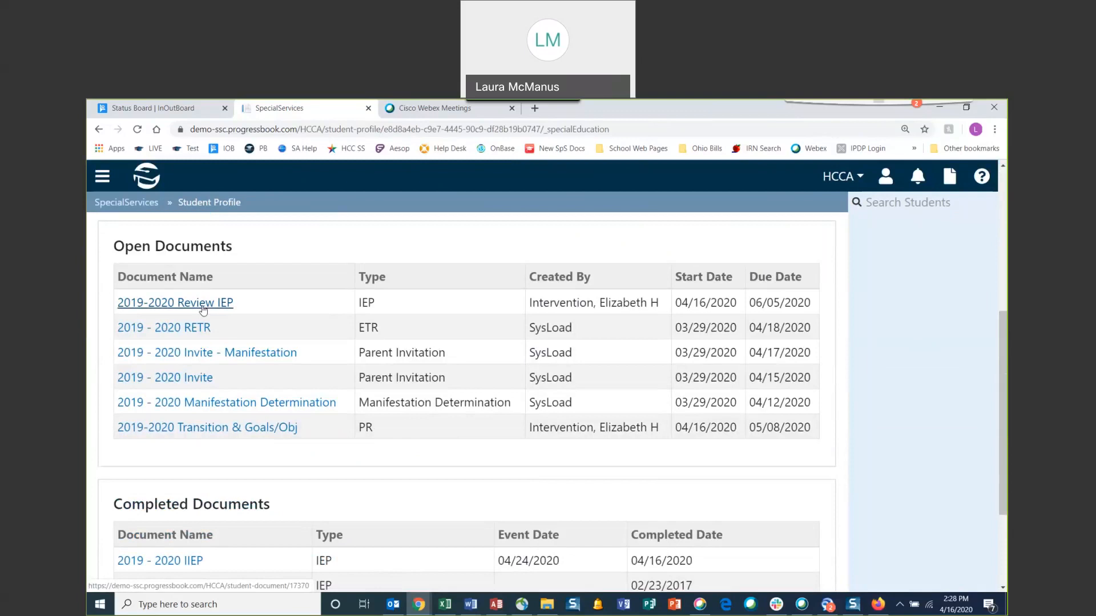
click(203, 309)
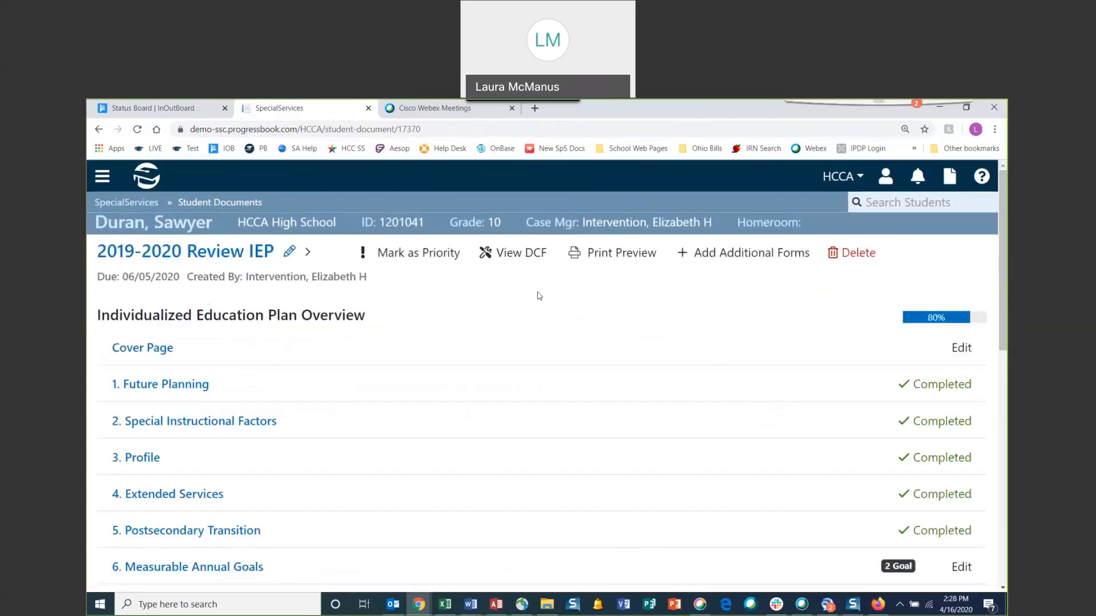
Open the Other Information section of the Review IEP's Cover Page
click(156, 357)
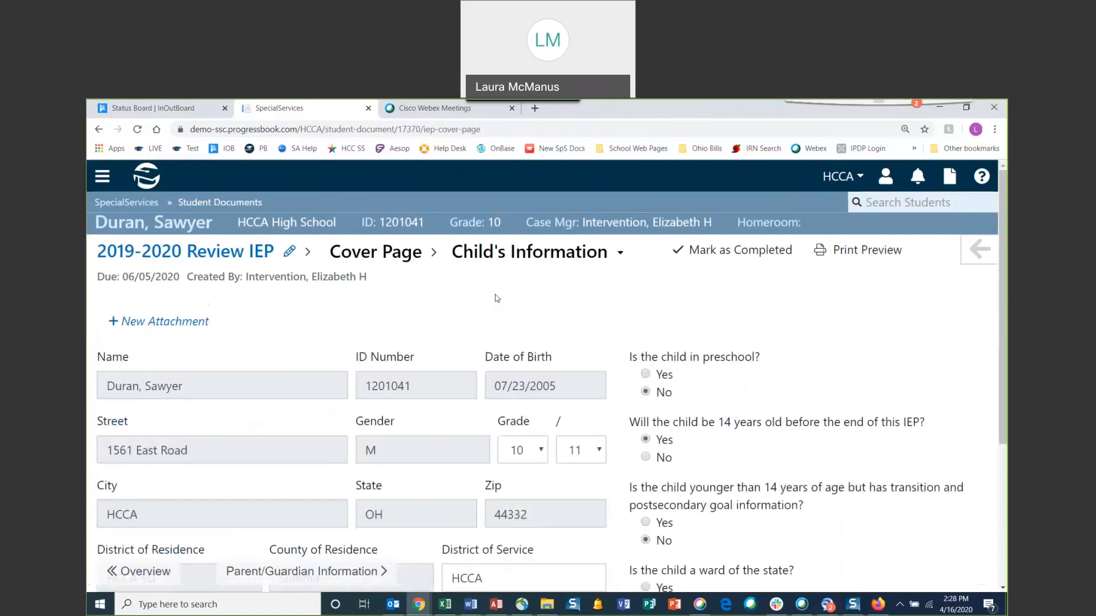
click(617, 255)
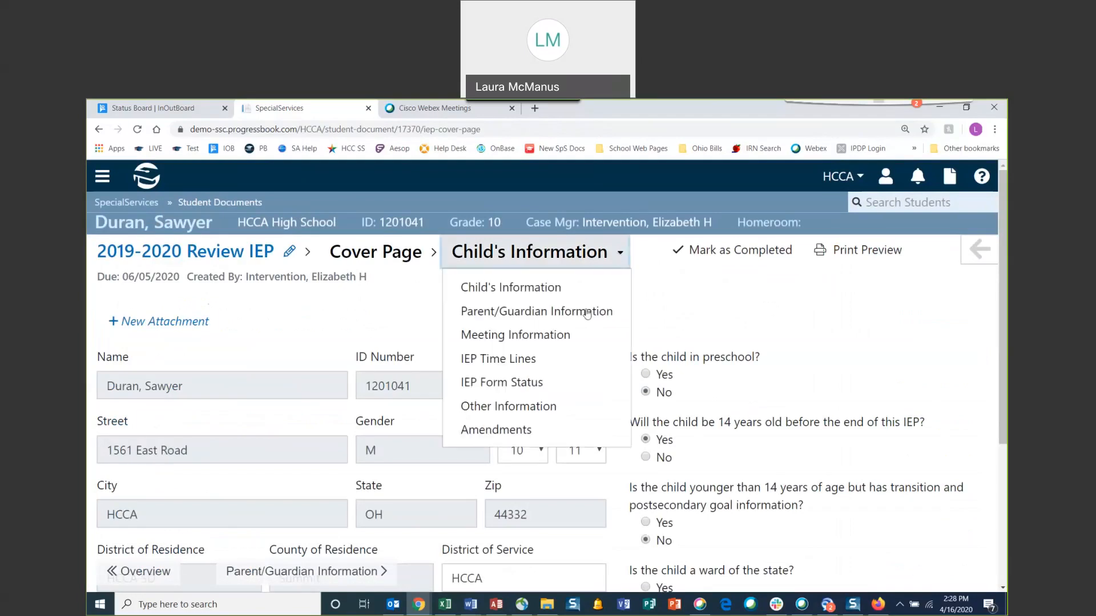
click(553, 409)
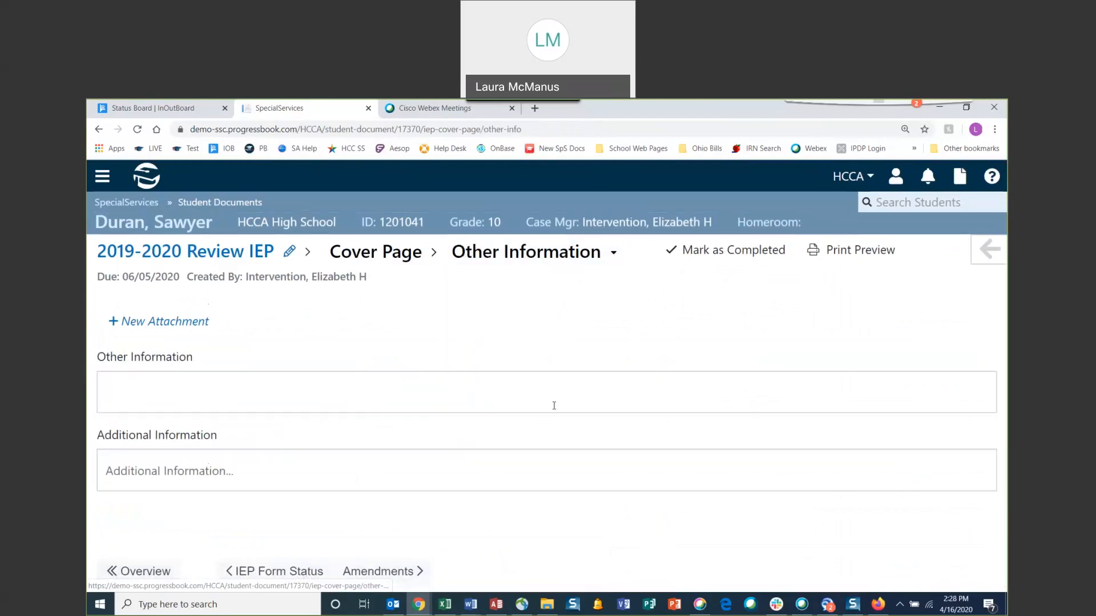
Insert the district bank's Scholarship item into the Other Information field and close the bank
click(158, 383)
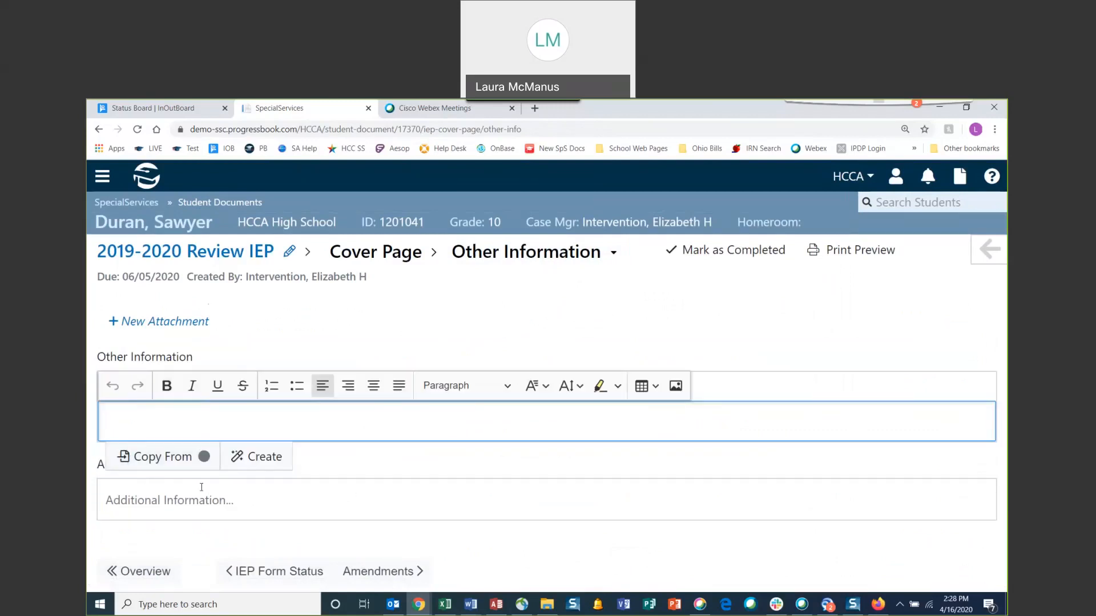
mouse_move(205, 460)
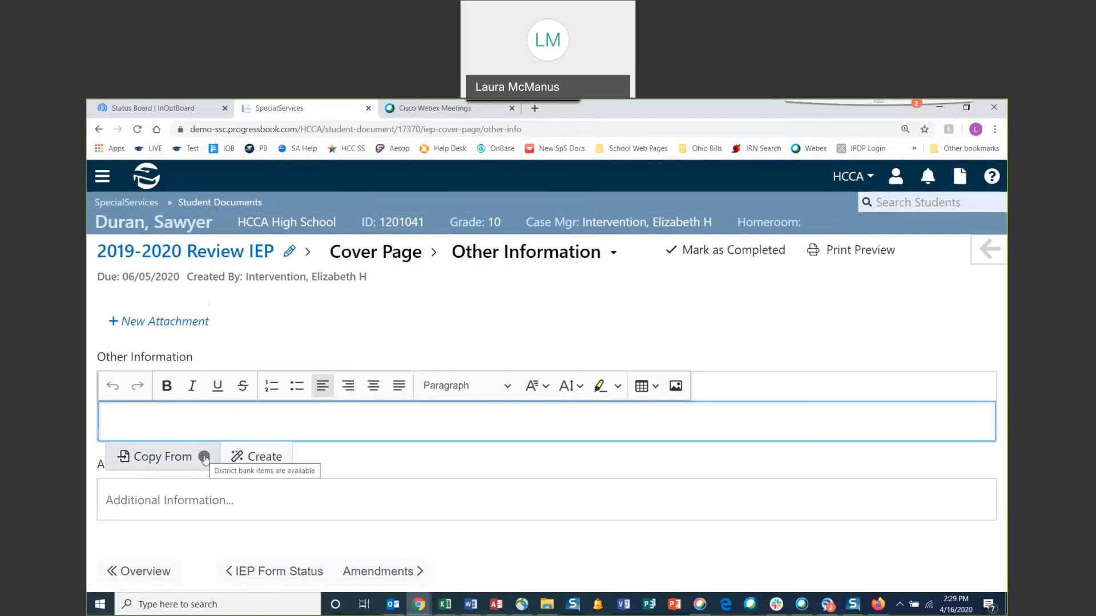
click(205, 459)
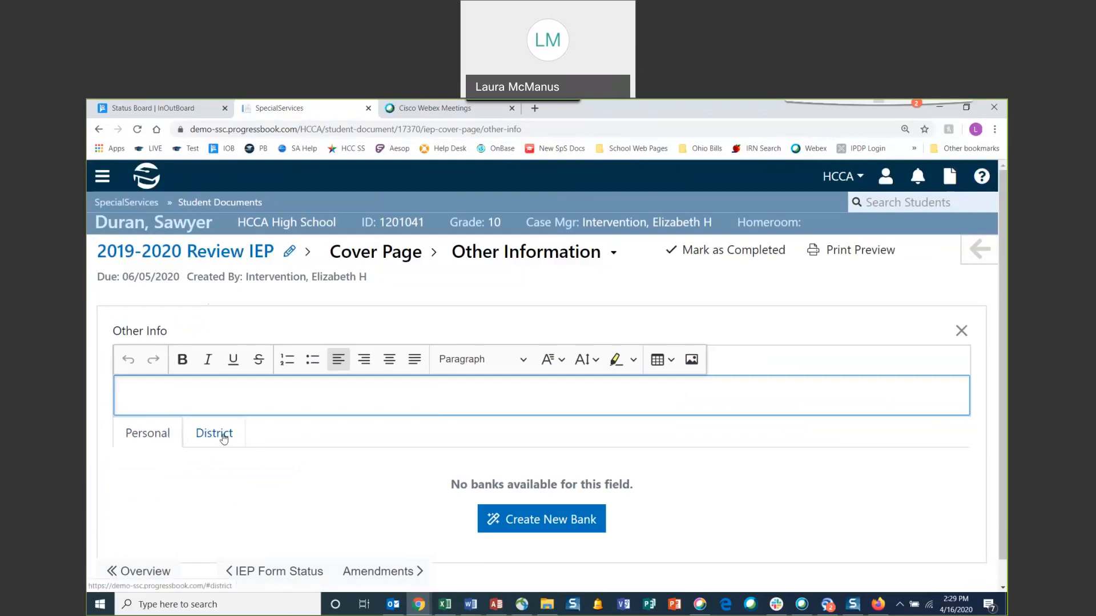
click(223, 437)
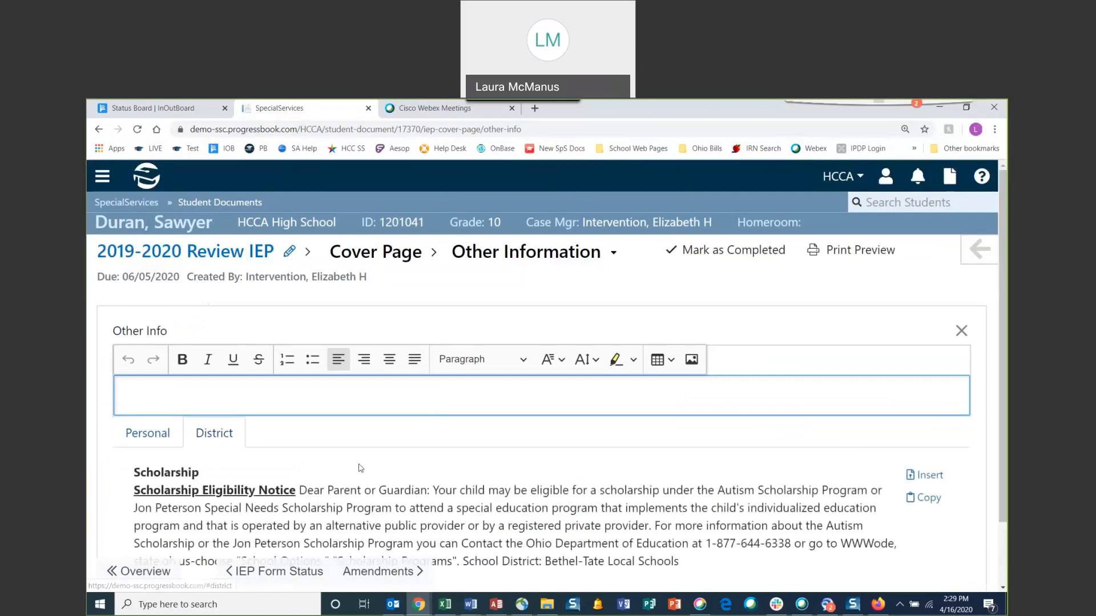
scroll(360, 468, down, 2)
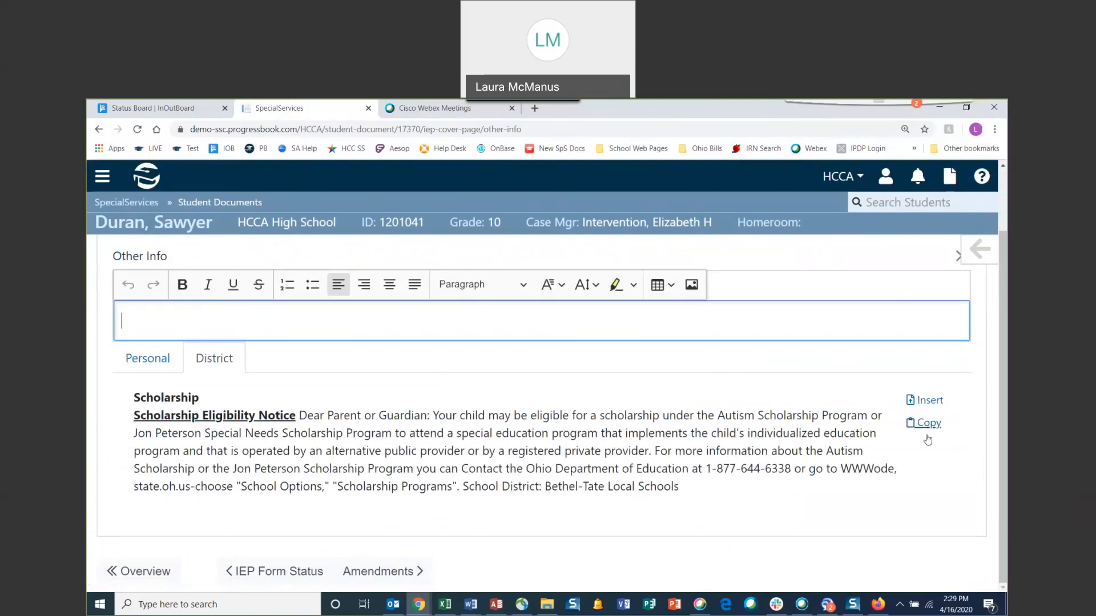
click(931, 405)
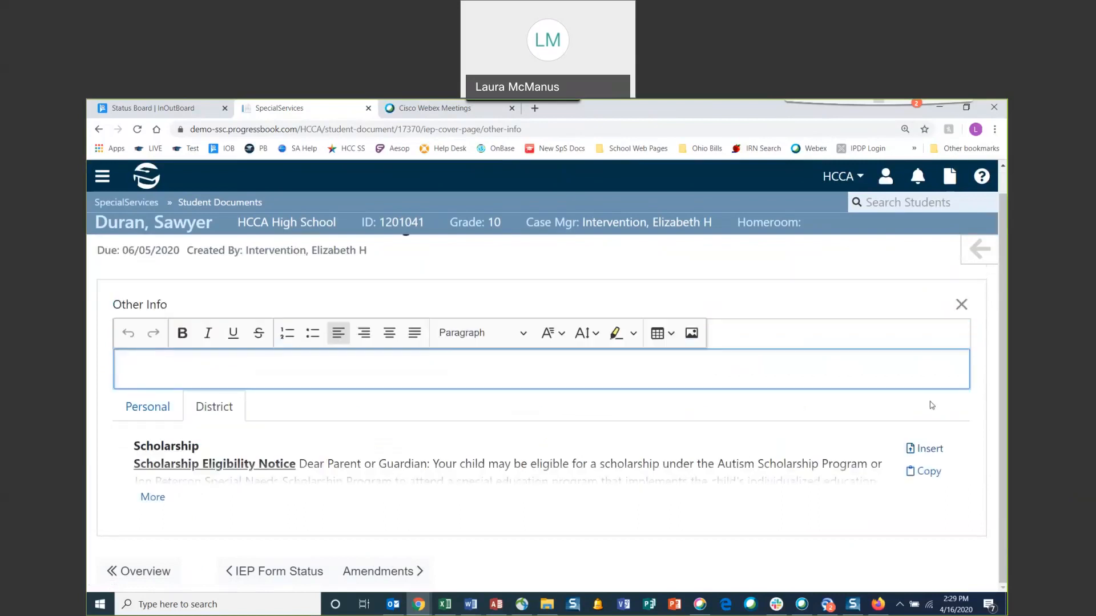
click(925, 448)
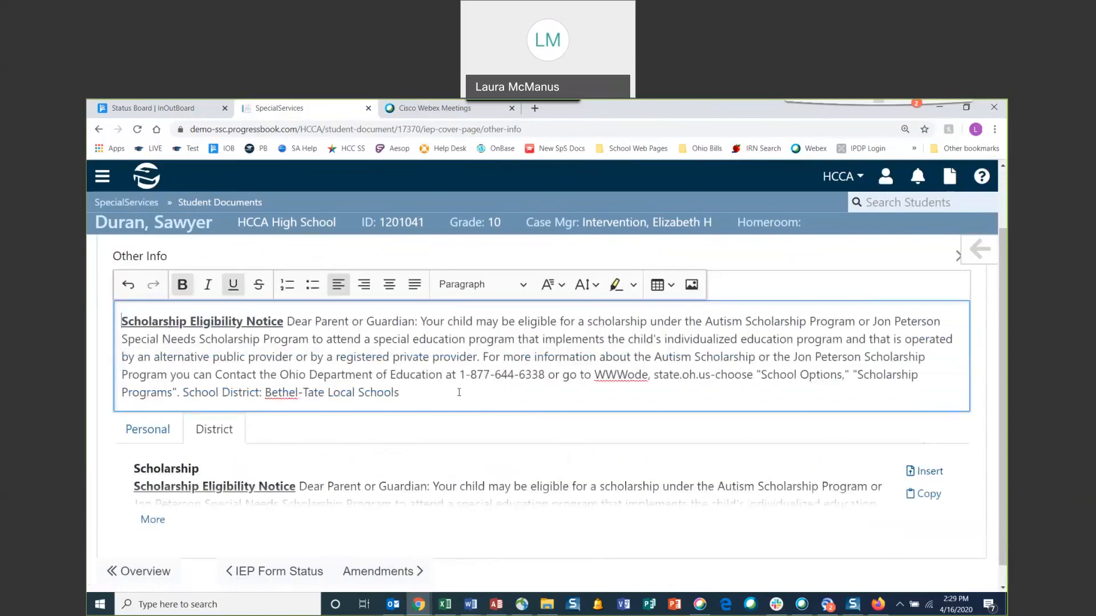
scroll(459, 393, up, 1)
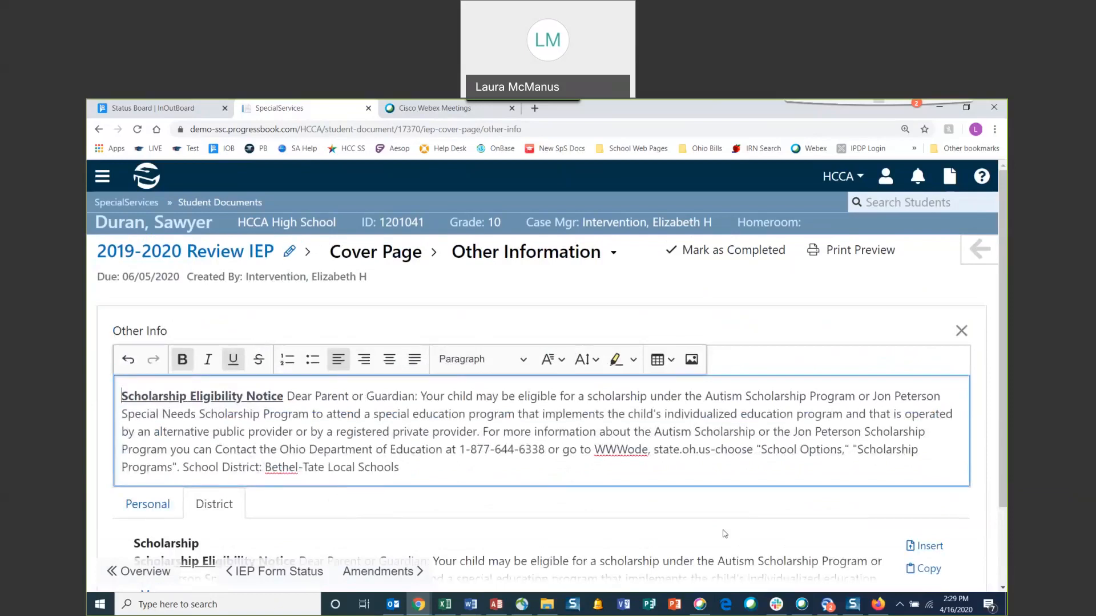
scroll(593, 495, down, 2)
scroll(593, 496, up, 2)
click(960, 332)
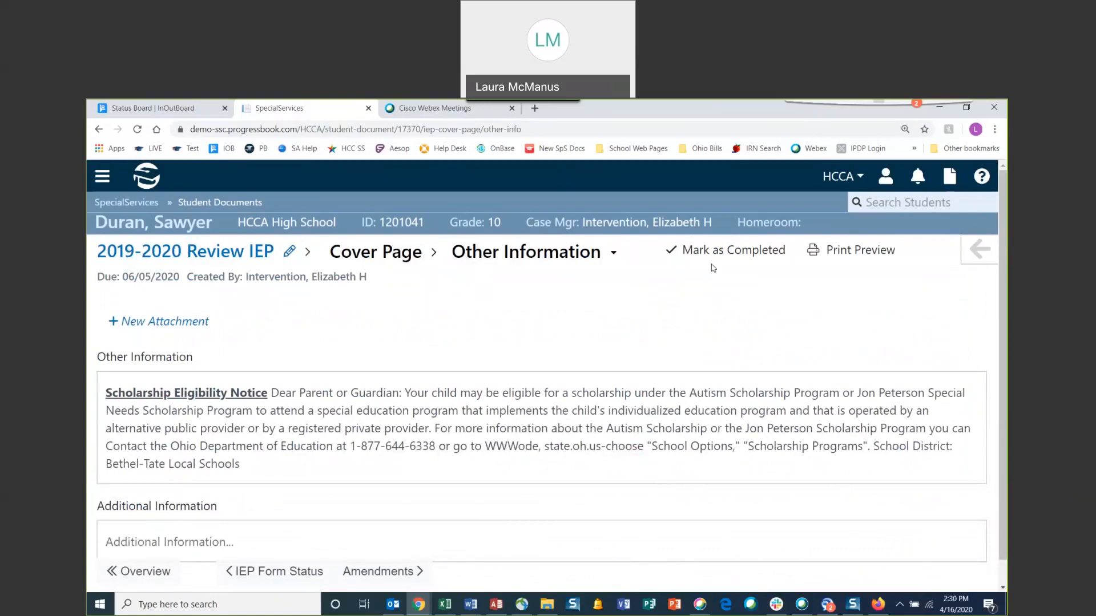
Mark the Cover Page as completed and view its Child's Information and Parent/Guardian Information sections
click(755, 251)
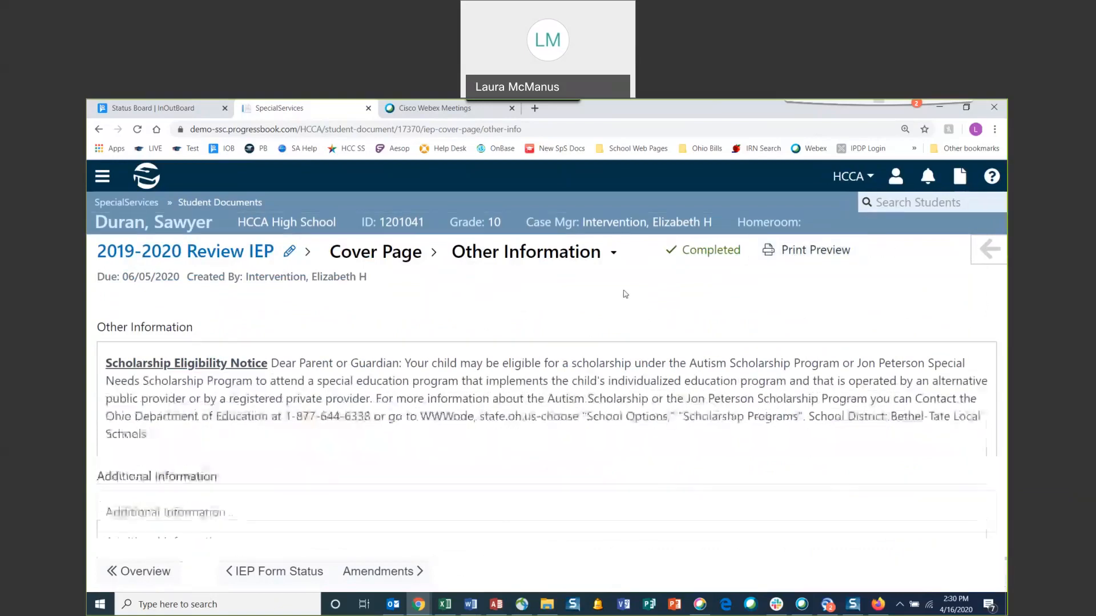
click(398, 264)
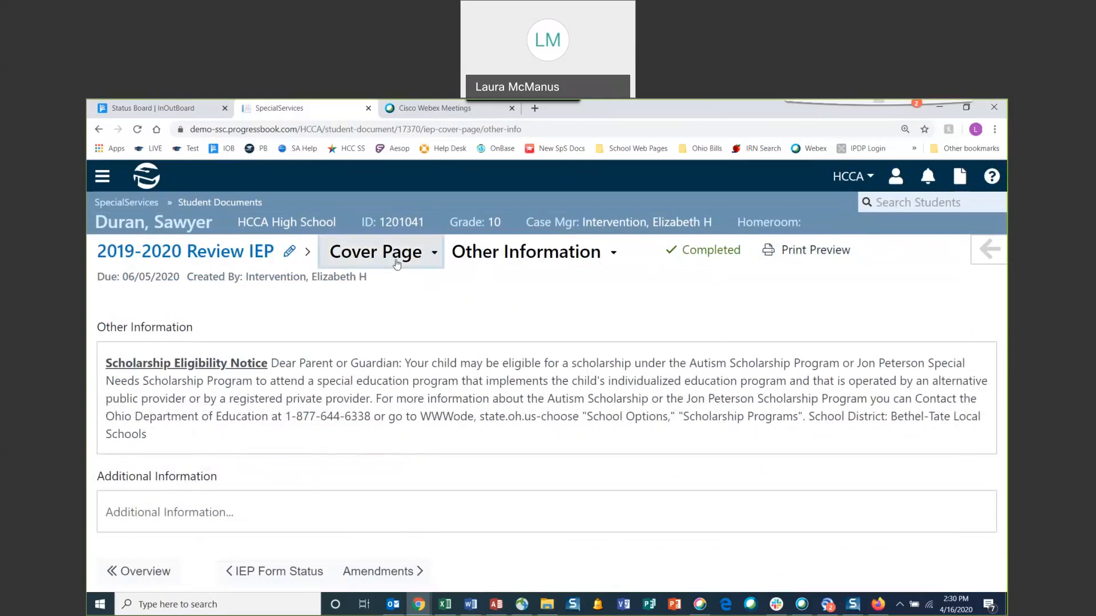
click(390, 286)
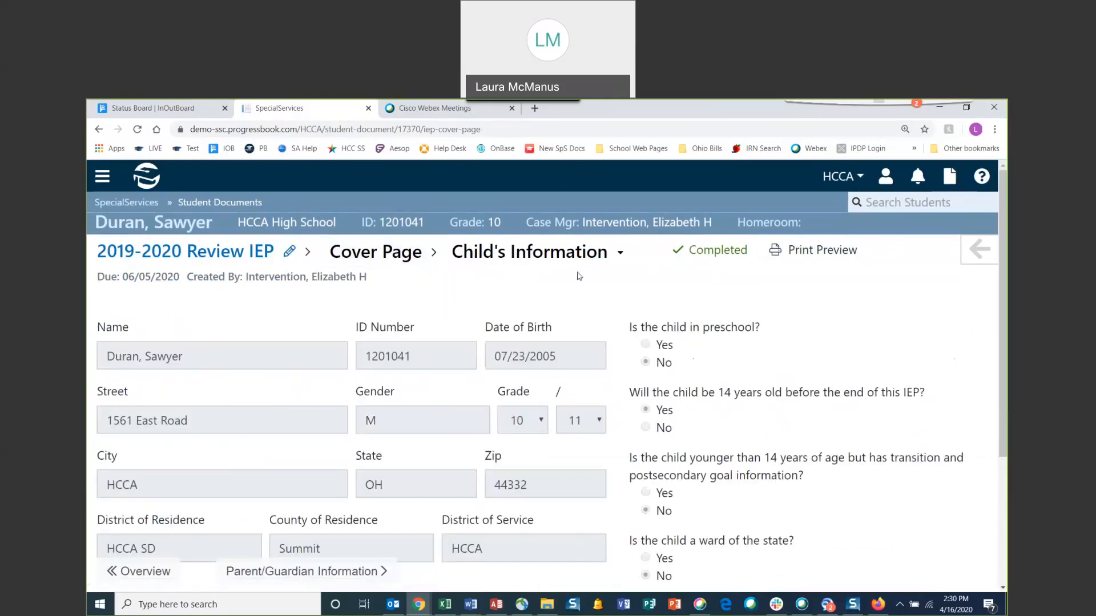
click(576, 258)
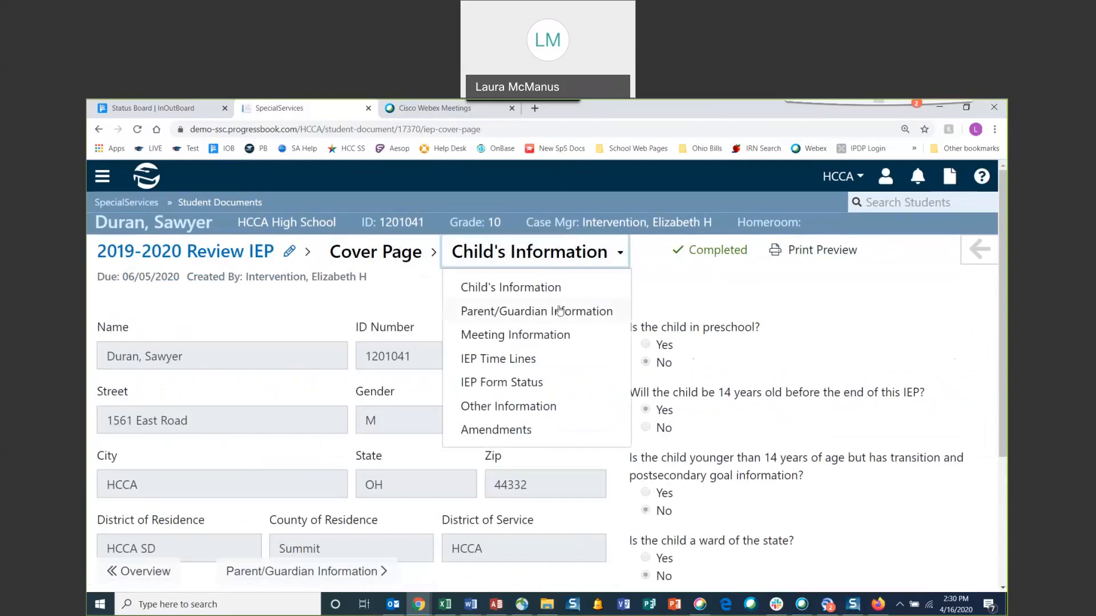
click(560, 311)
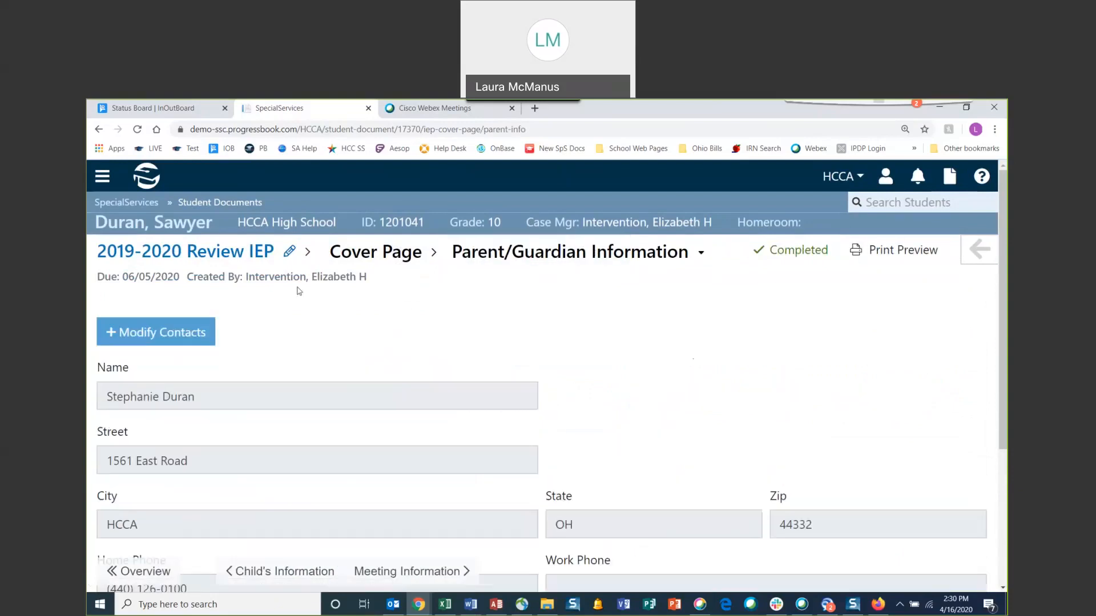
Return to the Review IEP overview, look over its sections, and open the Math goal under Measurable Annual Goals
click(221, 253)
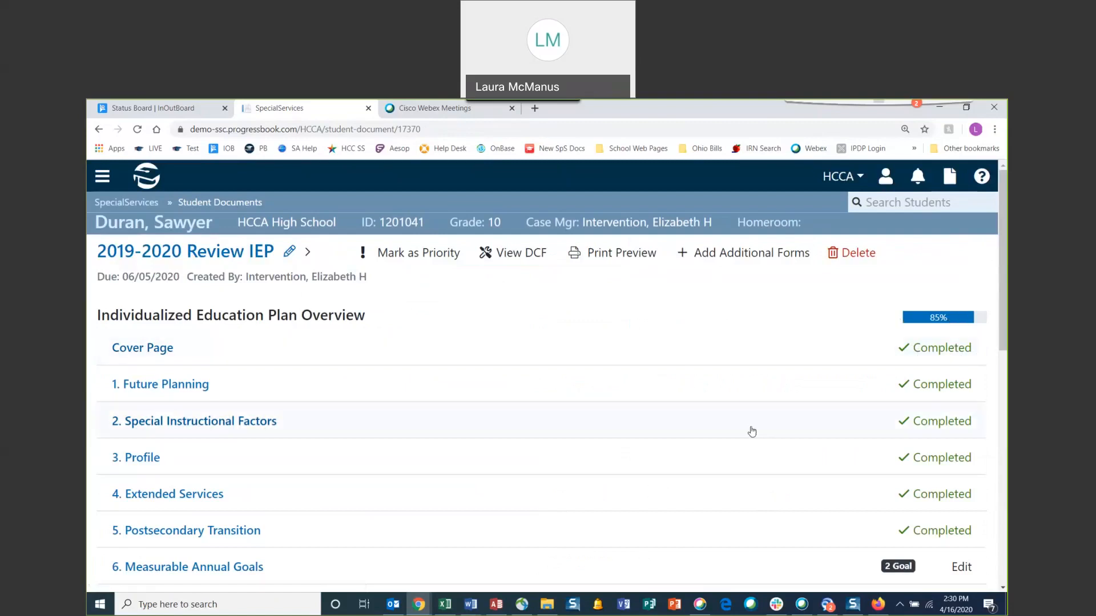
scroll(751, 431, down, 10)
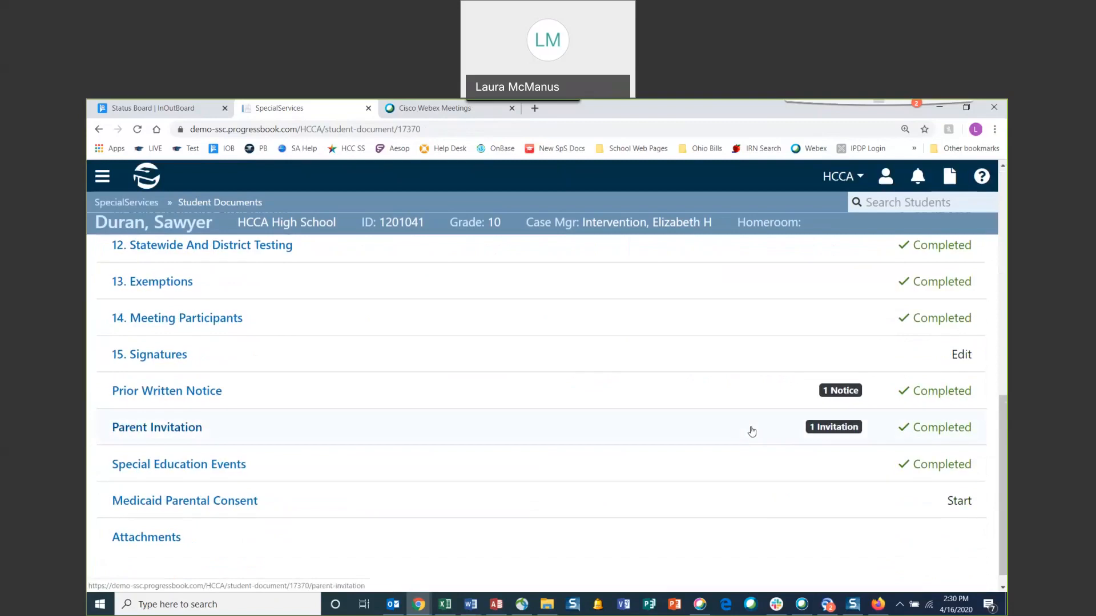
scroll(751, 431, up, 10)
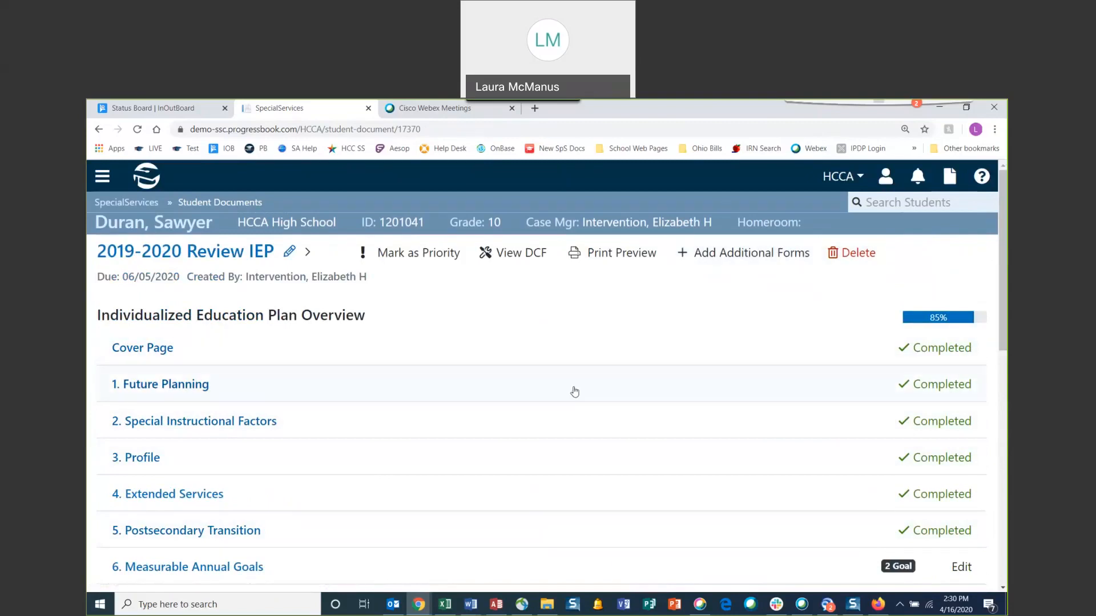
scroll(565, 387, down, 2)
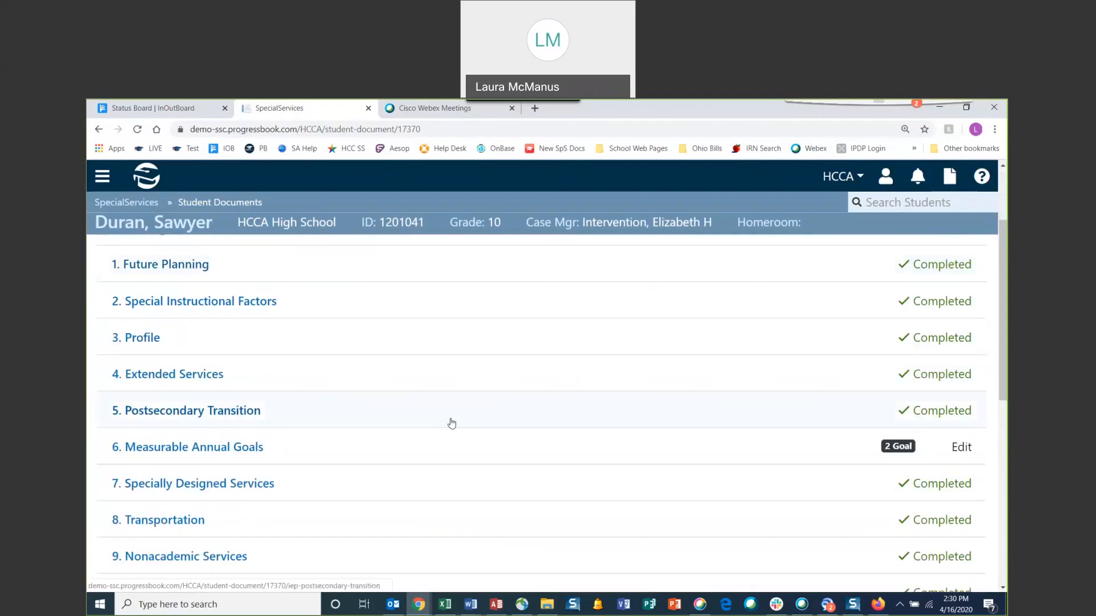
click(250, 456)
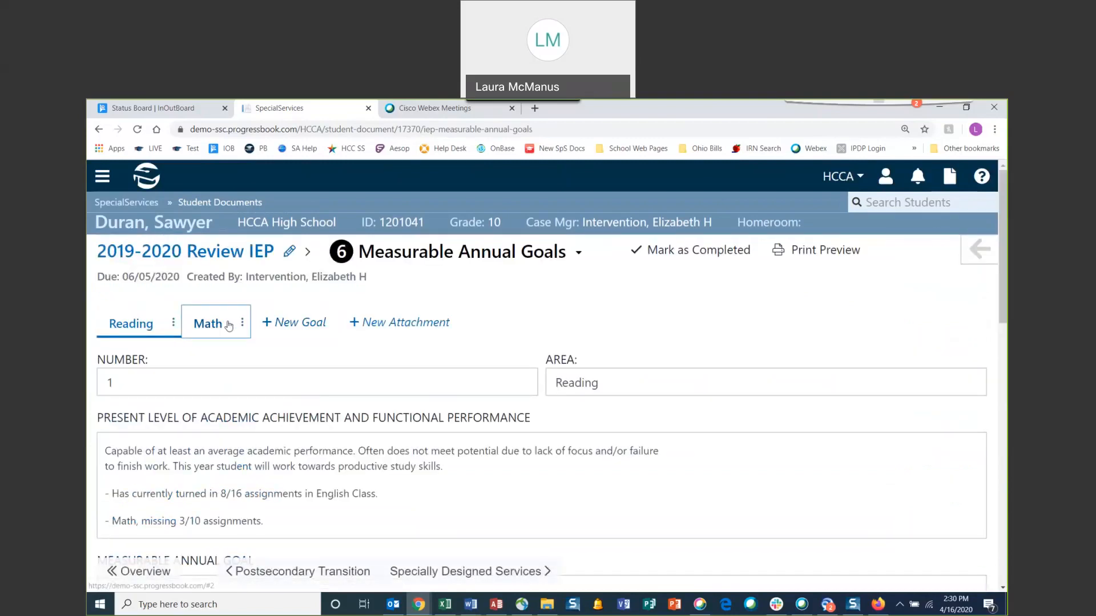
click(229, 326)
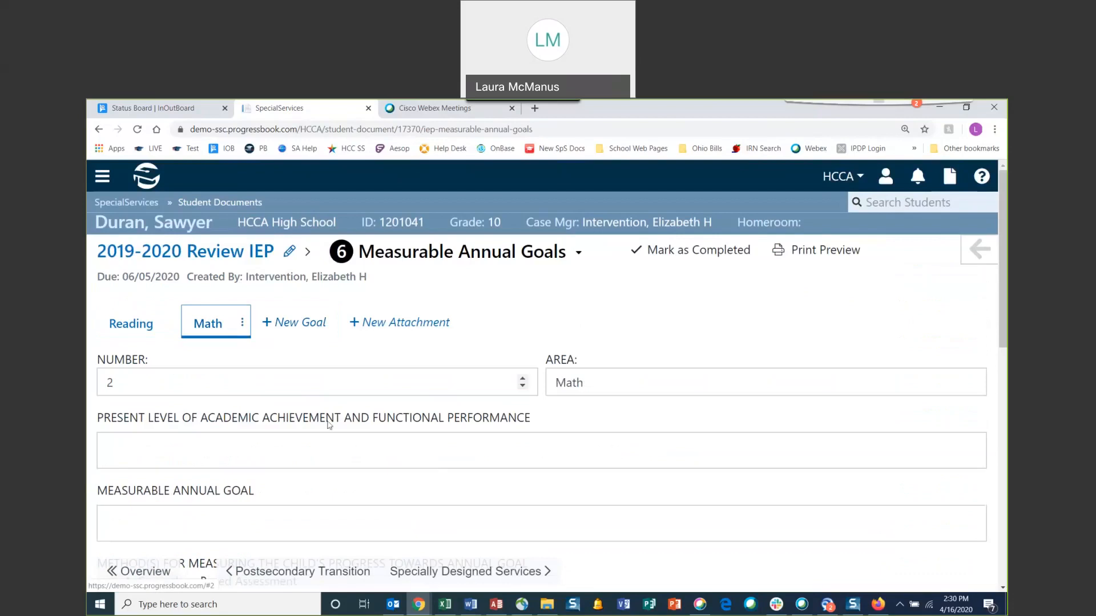
Examine the district and personal bank items available for the Math goal's Measurable Annual Goal field, and close the bank without inserting any
scroll(327, 422, down, 2)
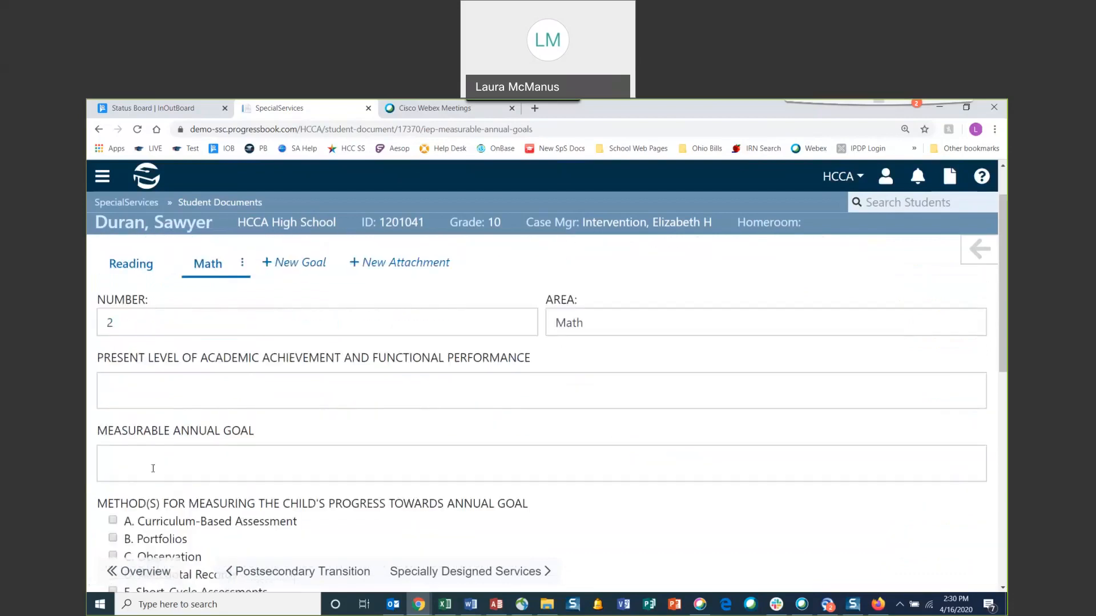
click(154, 467)
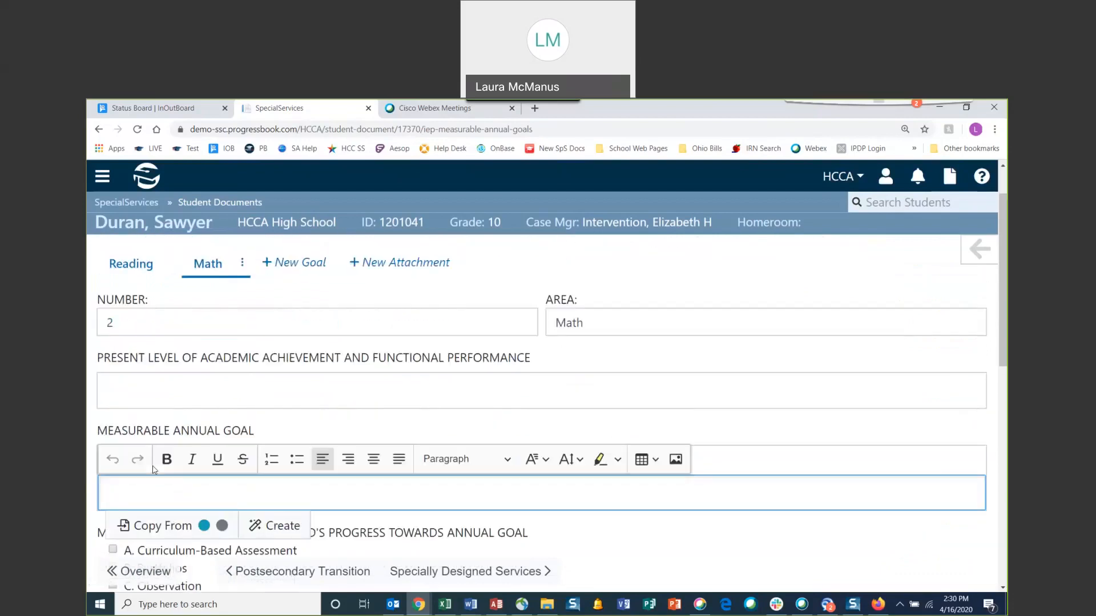
scroll(400, 371, down, 2)
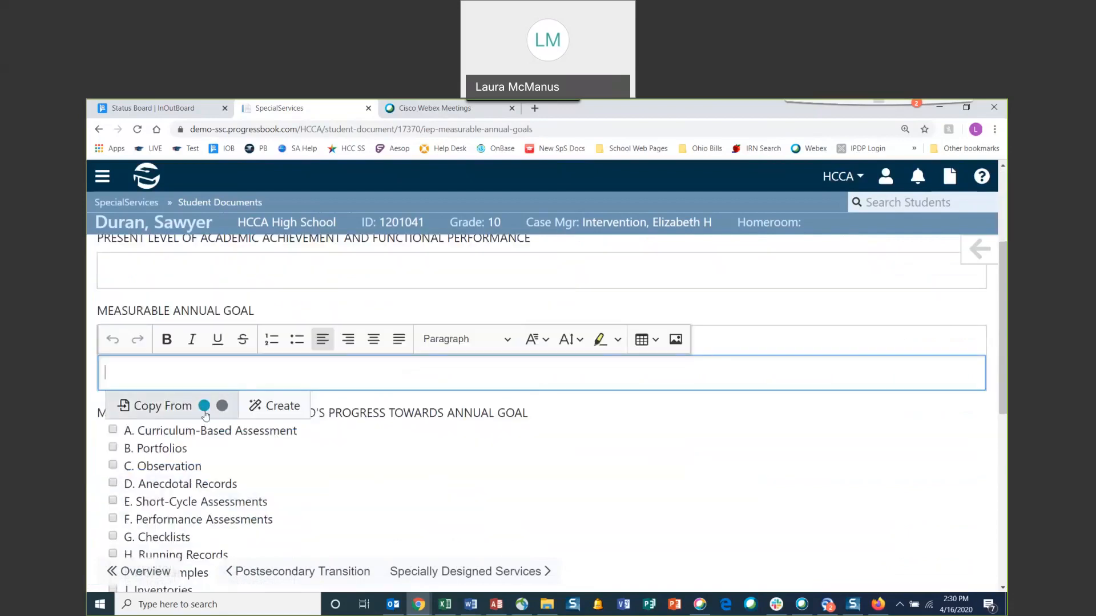
mouse_move(206, 414)
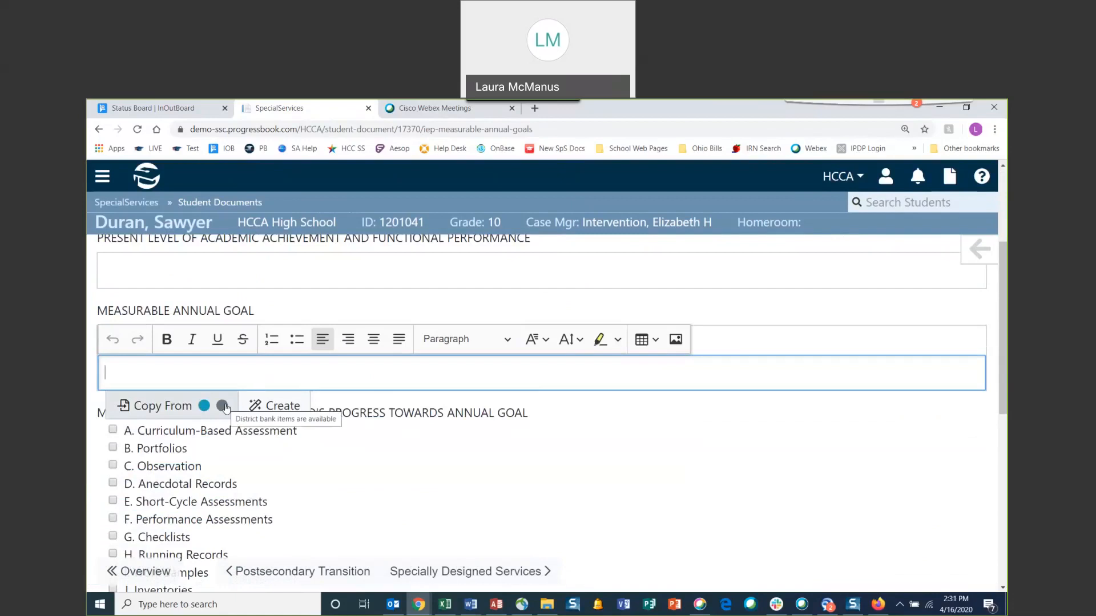
click(224, 406)
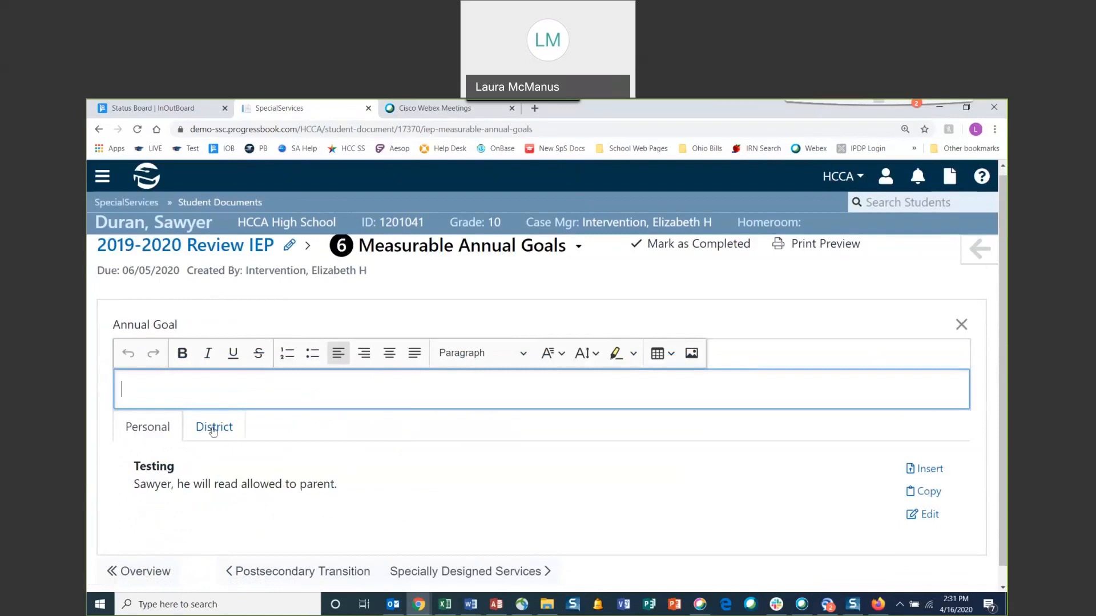
click(214, 429)
click(147, 428)
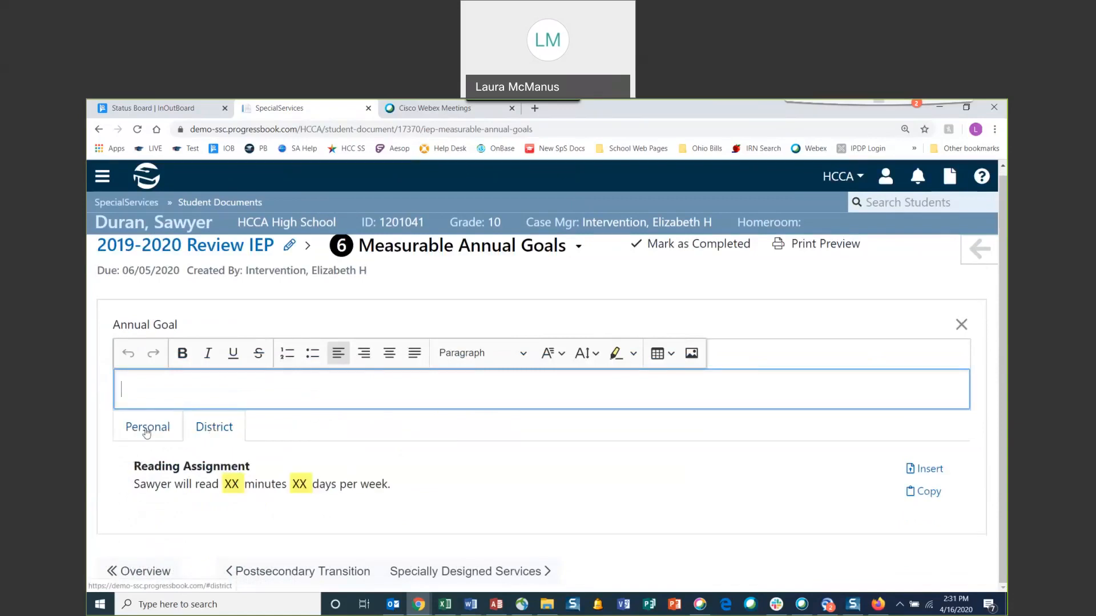
scroll(259, 480, down, 1)
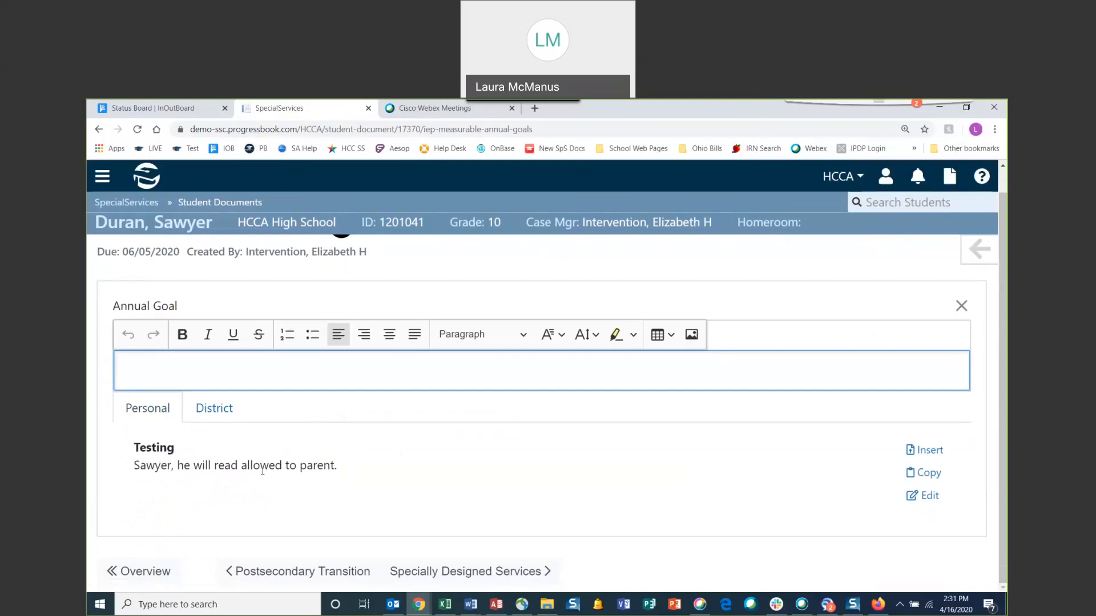
click(963, 308)
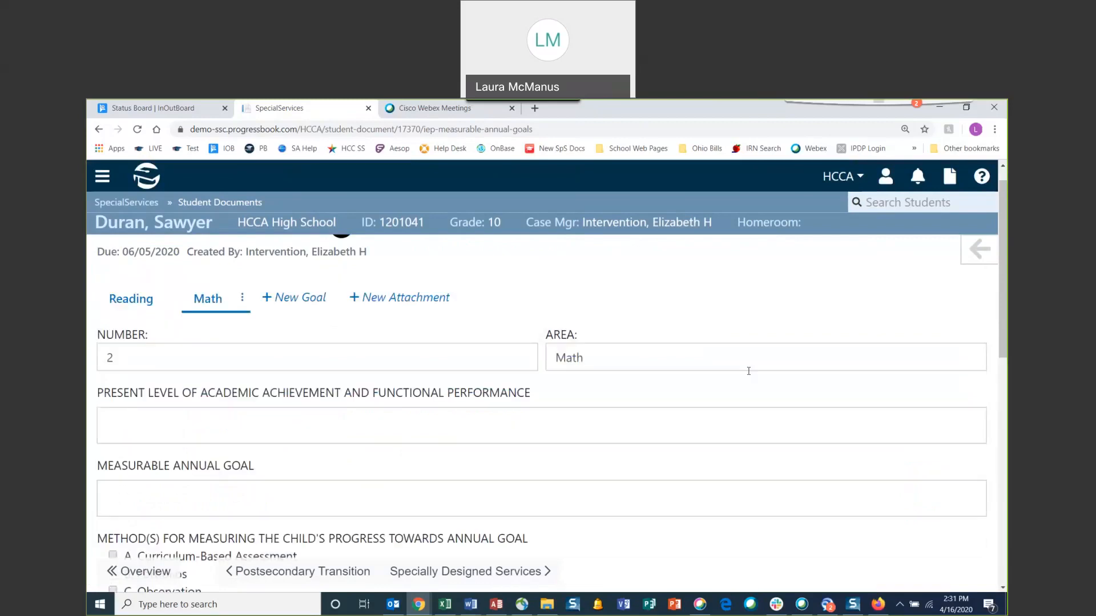
Start a new personal bank item for the Math goal's Measurable Annual Goal field and name it "Testing 1-2-3"
click(224, 507)
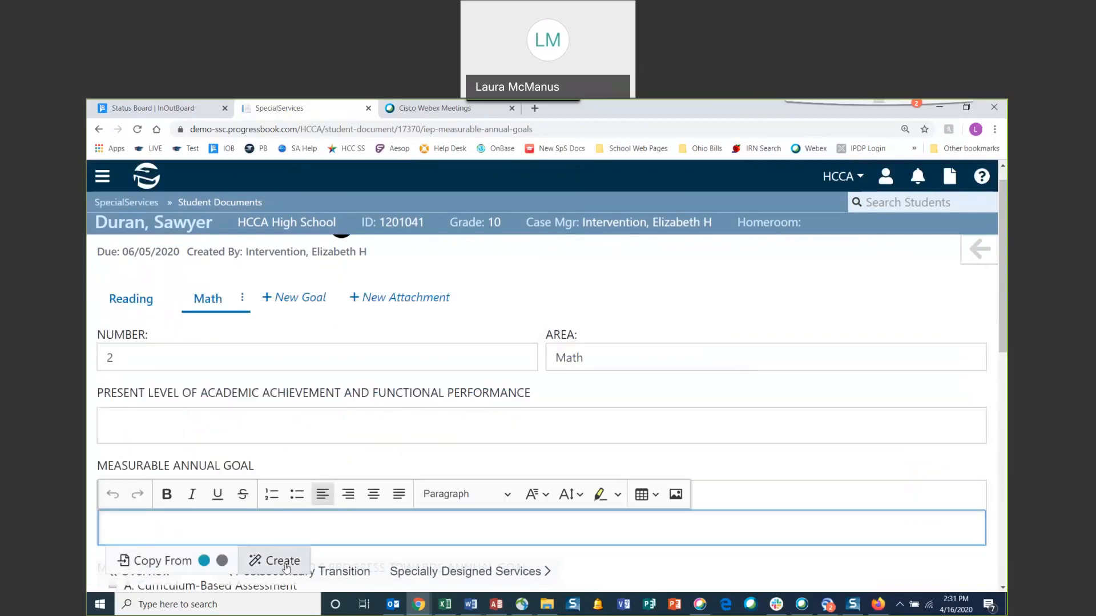
click(285, 562)
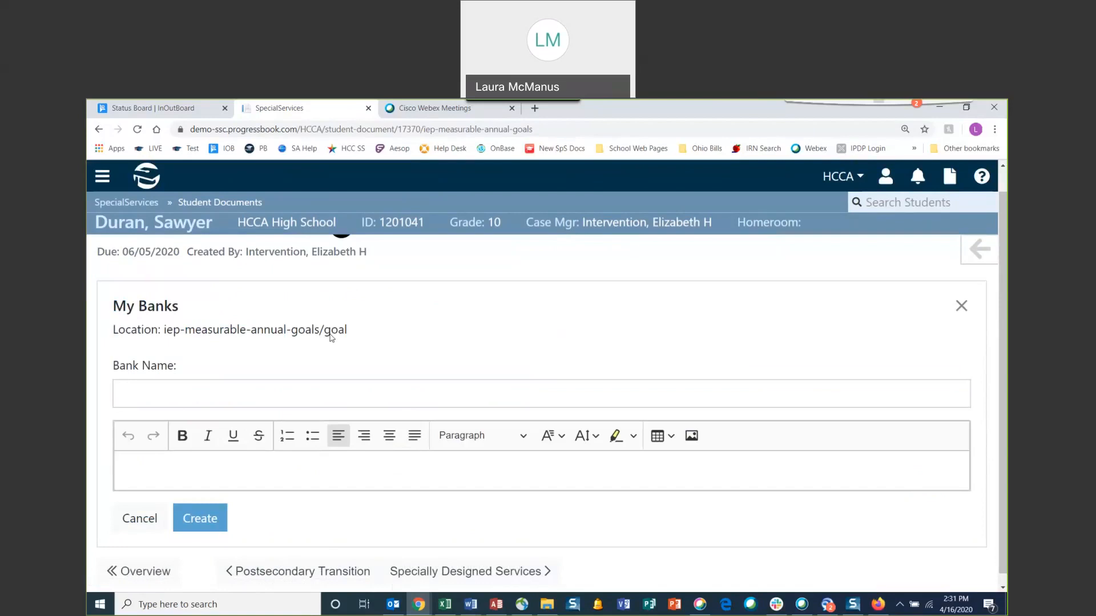
click(208, 398)
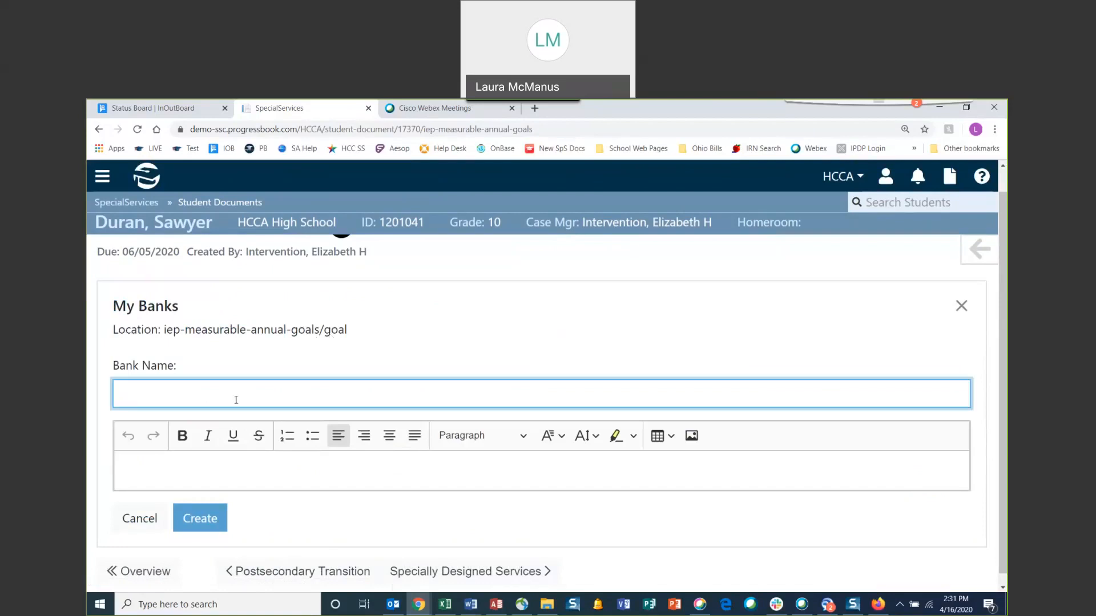
text(Testing 1-2-3)
Enter the bank item's text as "#First#, #he/she# will practice their multiplication tables XX minutes per week."
click(163, 473)
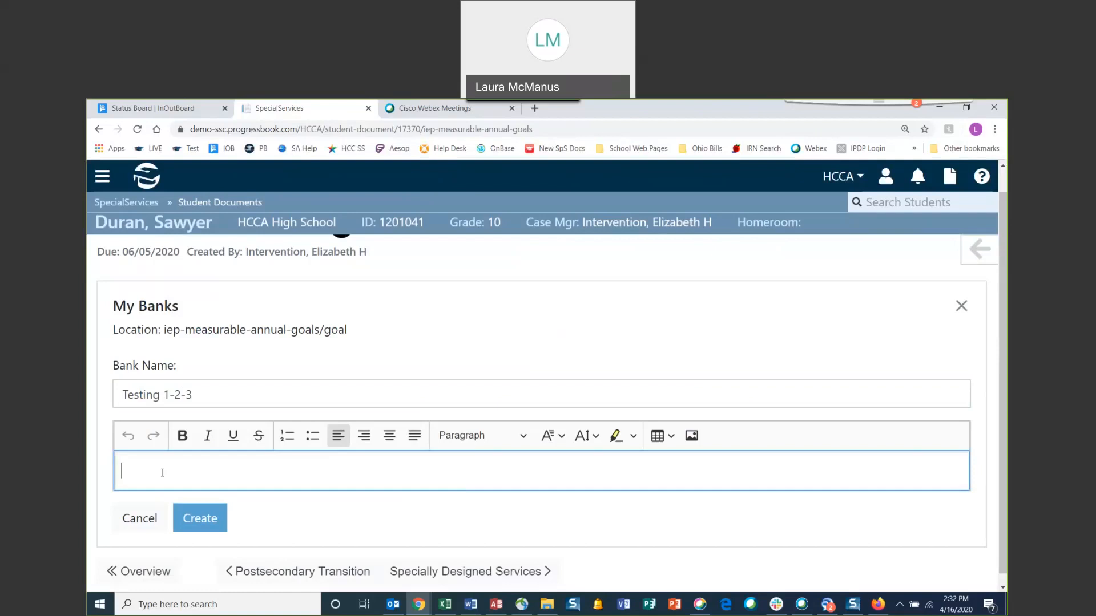
text(#First#,)
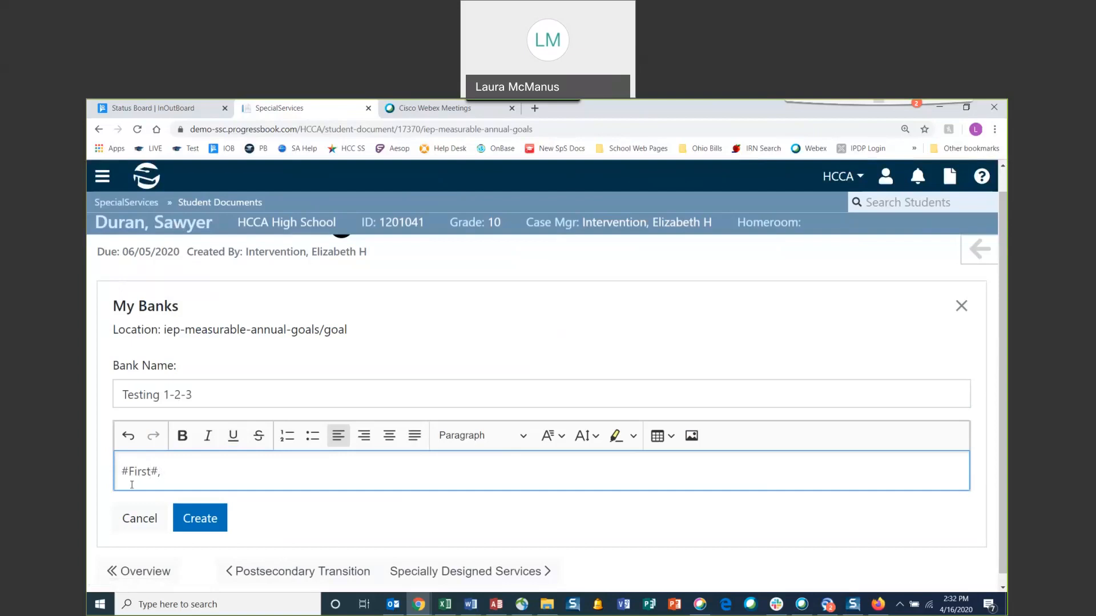
text(#he/she#)
text(will practice their multifpl)
key(BackSpace)
key(BackSpace)
key(BackSpace)
text(plication tables)
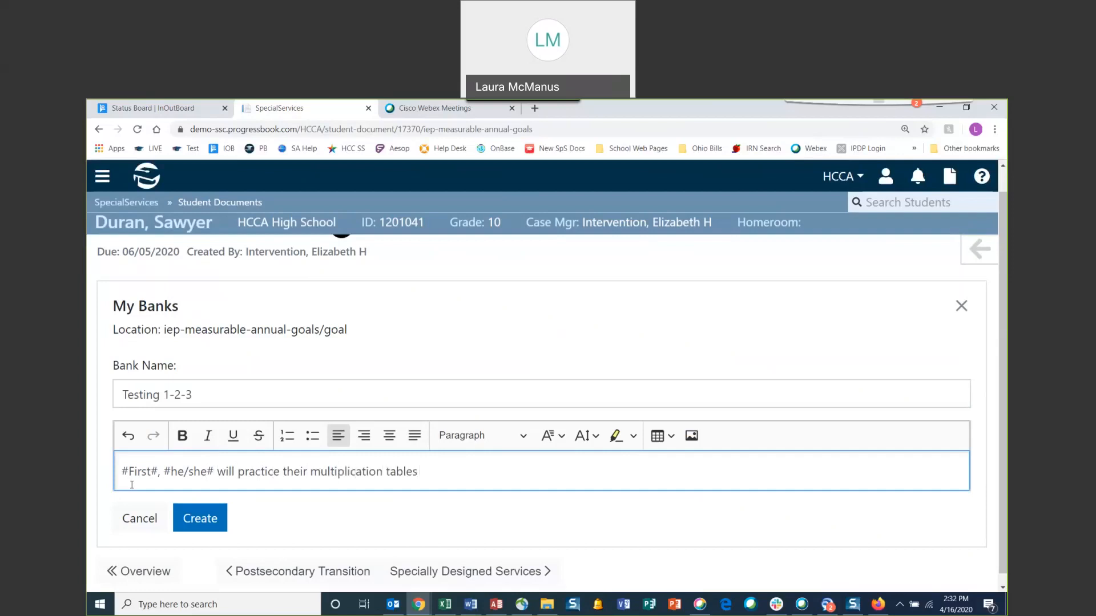
text( XX mi)
text(tes per w)
key(BackSpace)
text(##)
key(BackSpace)
key(BackSpace)
text(week.)
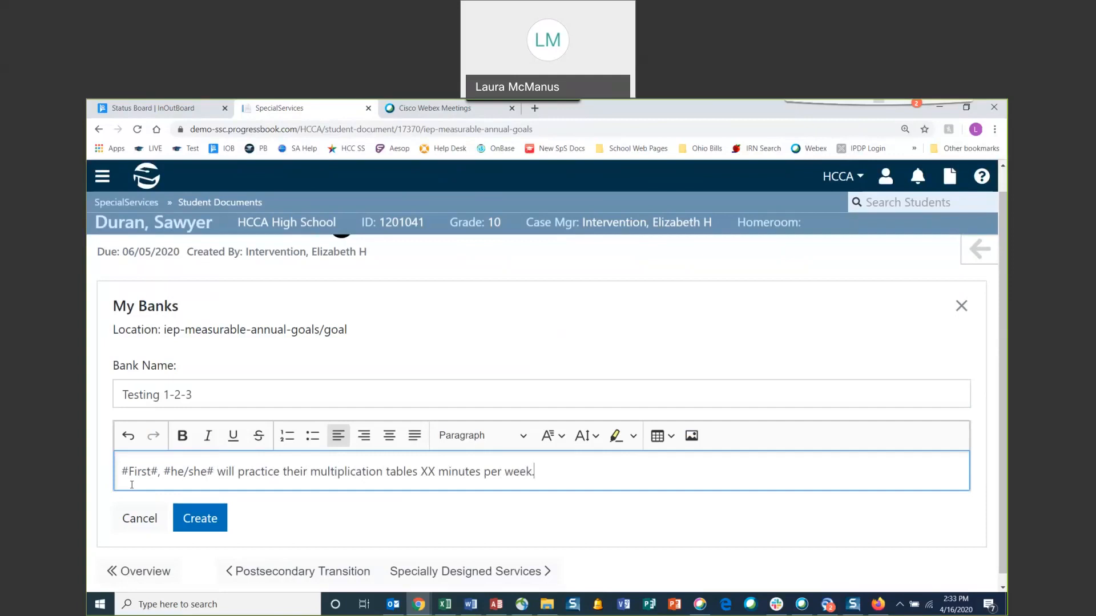
Highlight the XX placeholder in yellow and create the bank item
double_click(423, 471)
key(shift+Left)
click(617, 438)
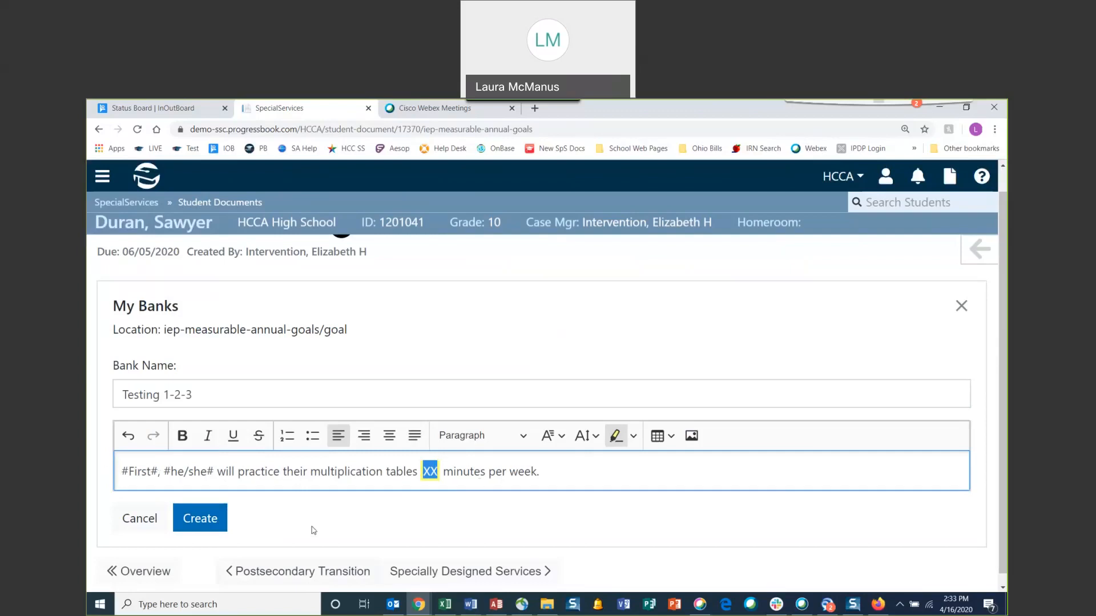
click(191, 519)
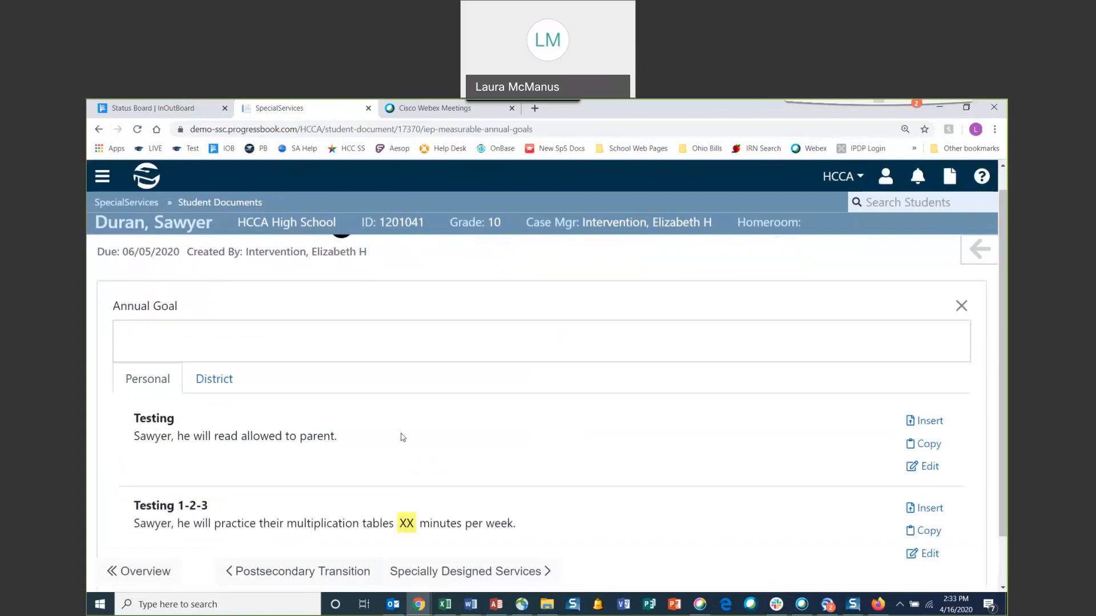
Insert the personal Testing 1-2-3 item into the Annual Goal field, replace its XX placeholder with 30, and close the bank
scroll(403, 437, up, 1)
scroll(388, 448, down, 3)
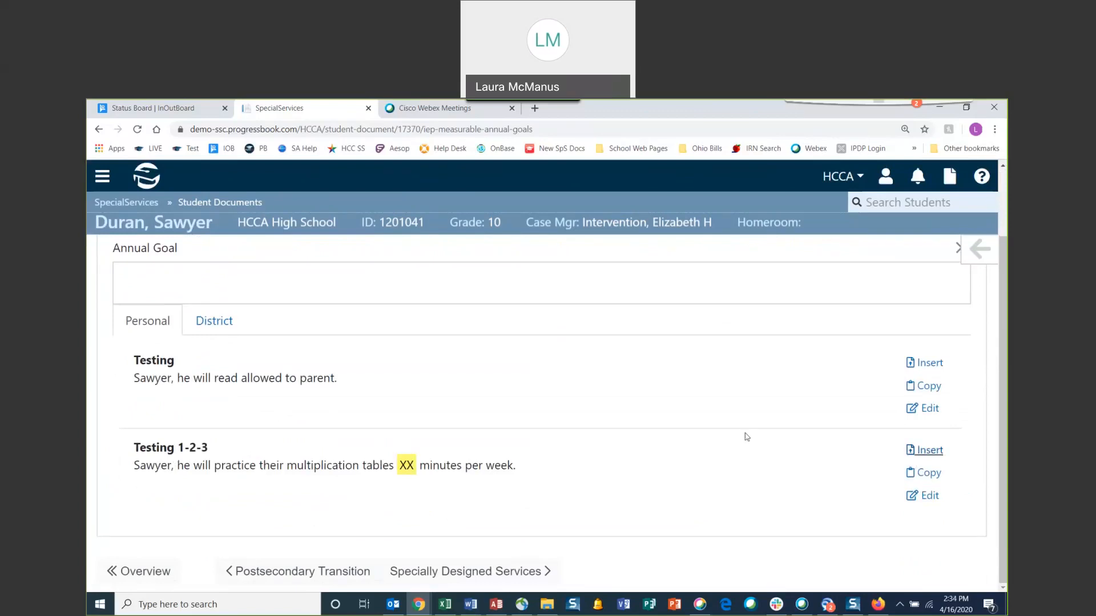
click(127, 283)
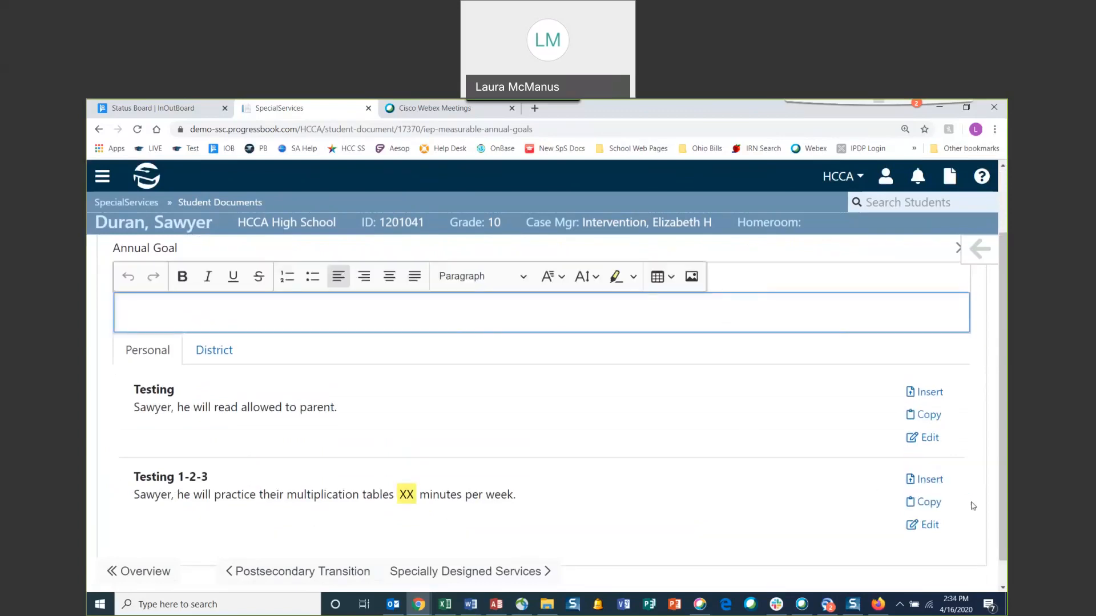
click(930, 479)
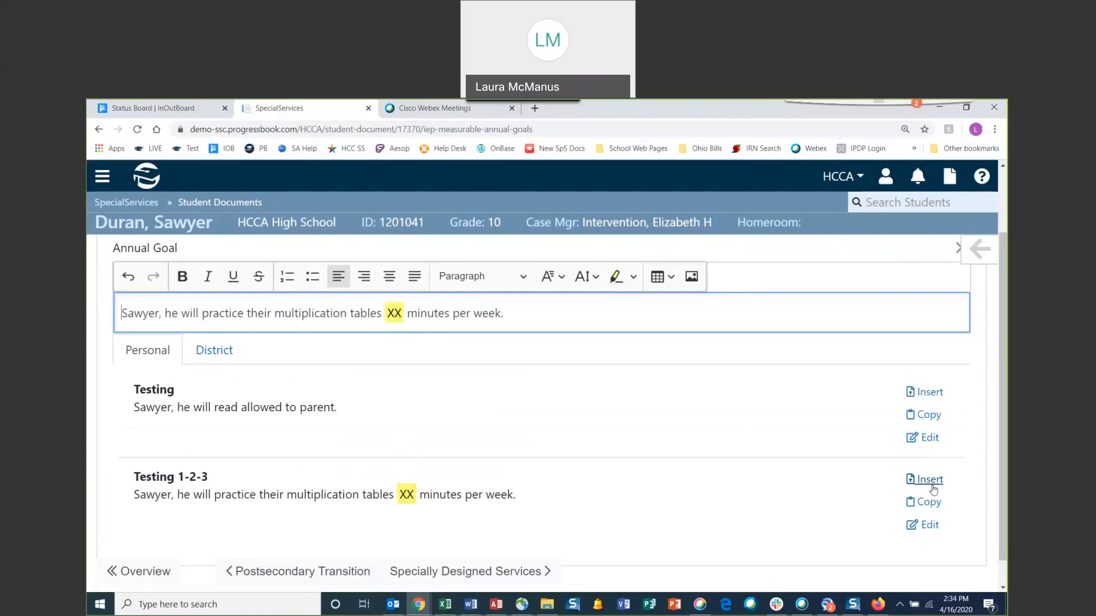
double_click(400, 313)
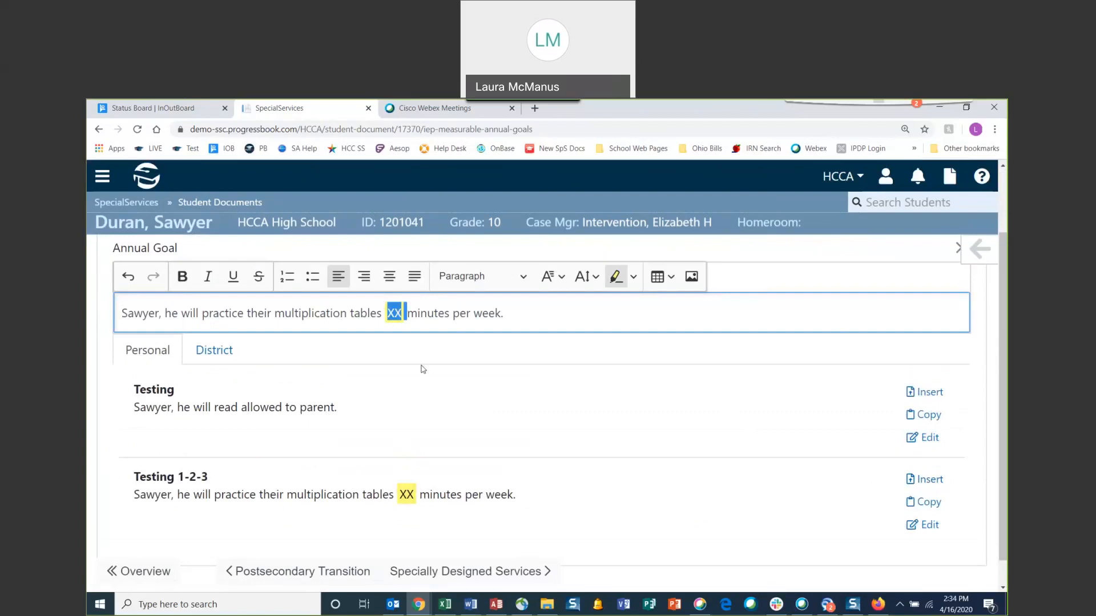
text(30)
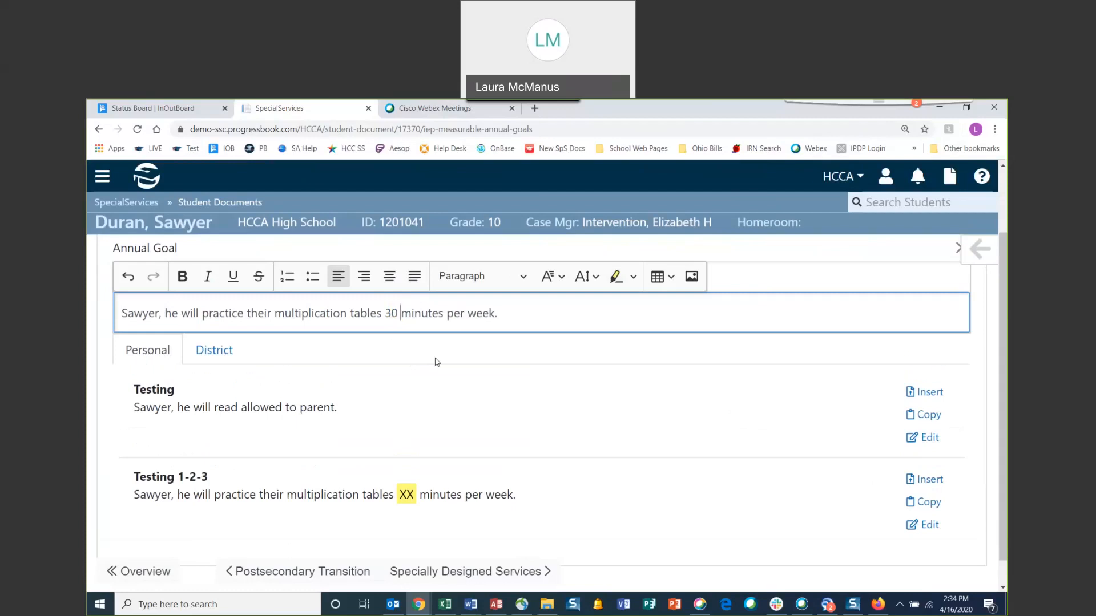
scroll(436, 362, up, 2)
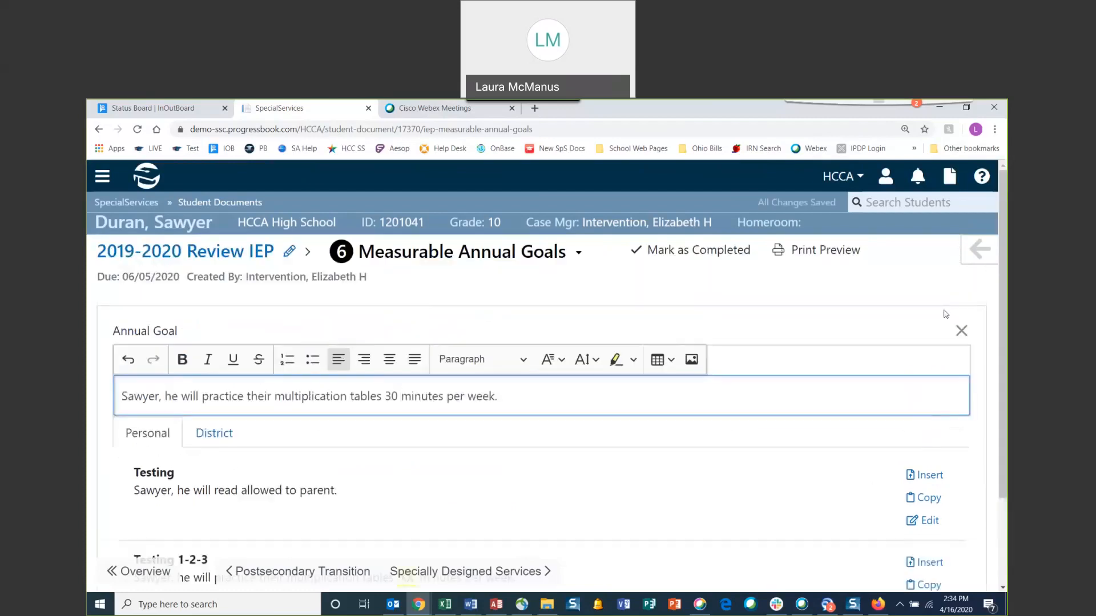
click(961, 332)
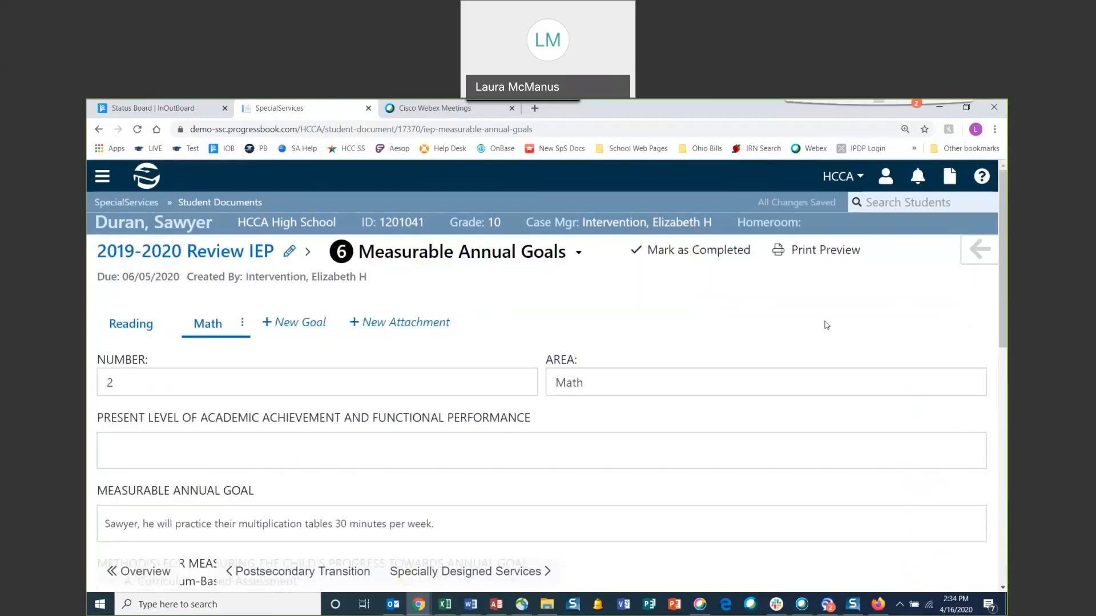
Choose the goal's Present Level field in the 2018 - 2019 RIEP as the document import source for the Math goal
scroll(292, 435, down, 1)
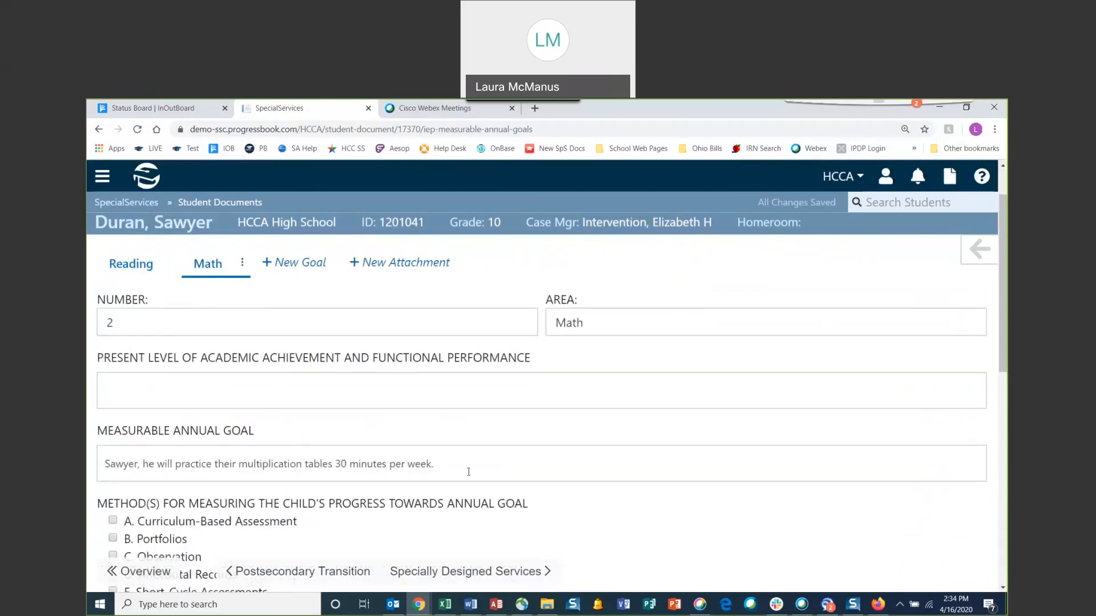
scroll(468, 472, up, 1)
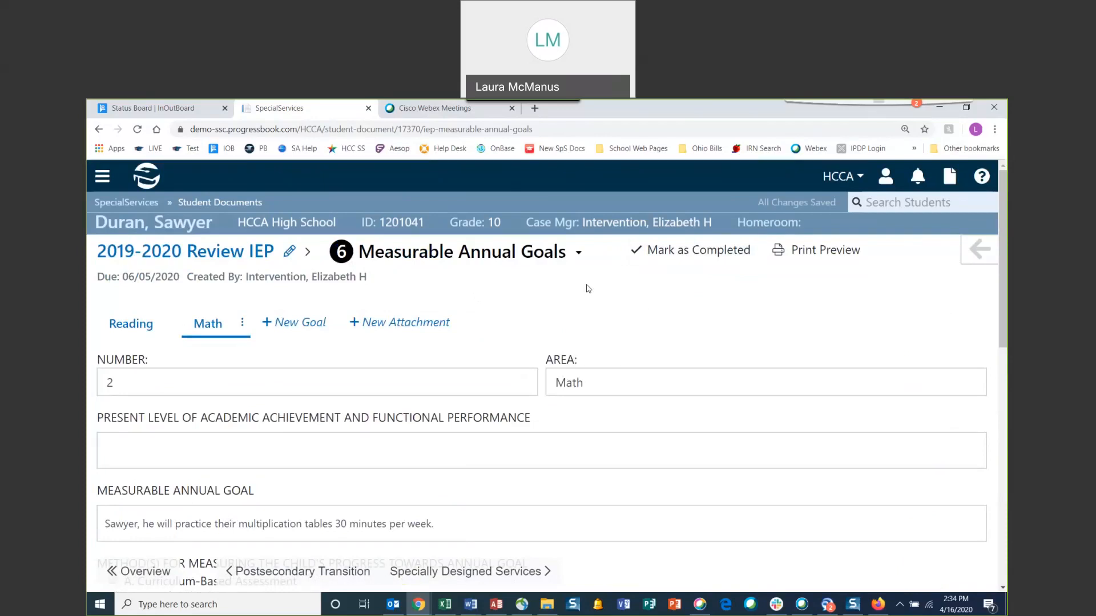
scroll(621, 292, down, 1)
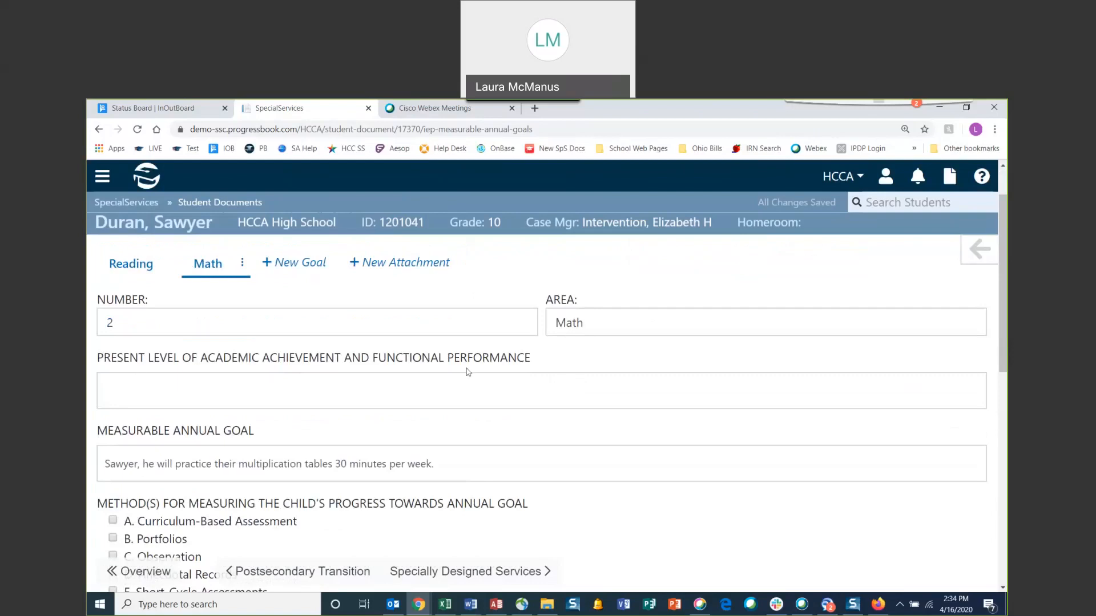
click(220, 396)
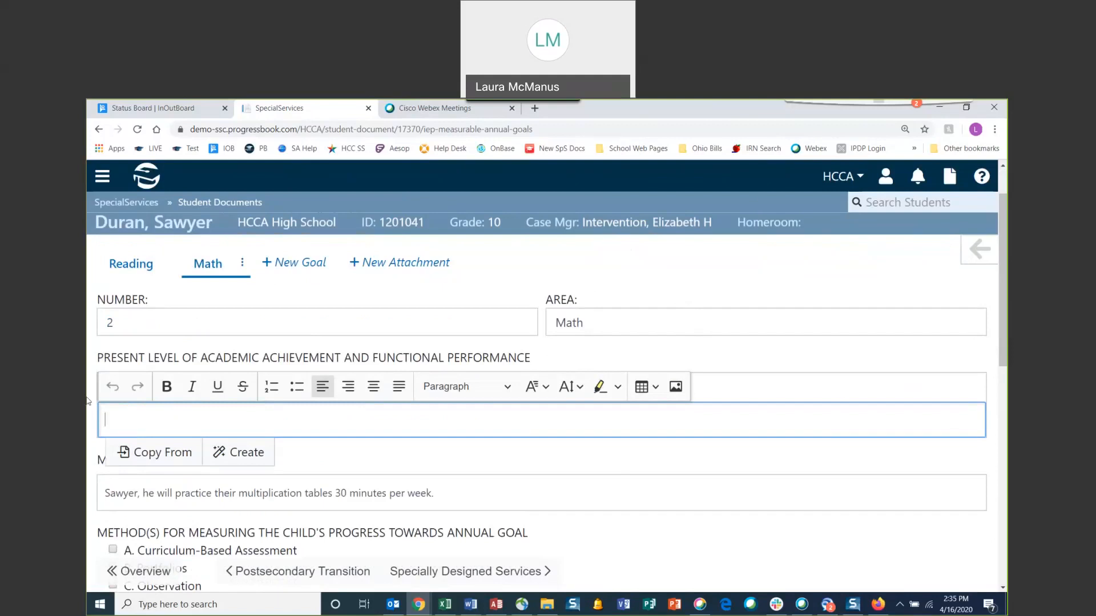
click(978, 252)
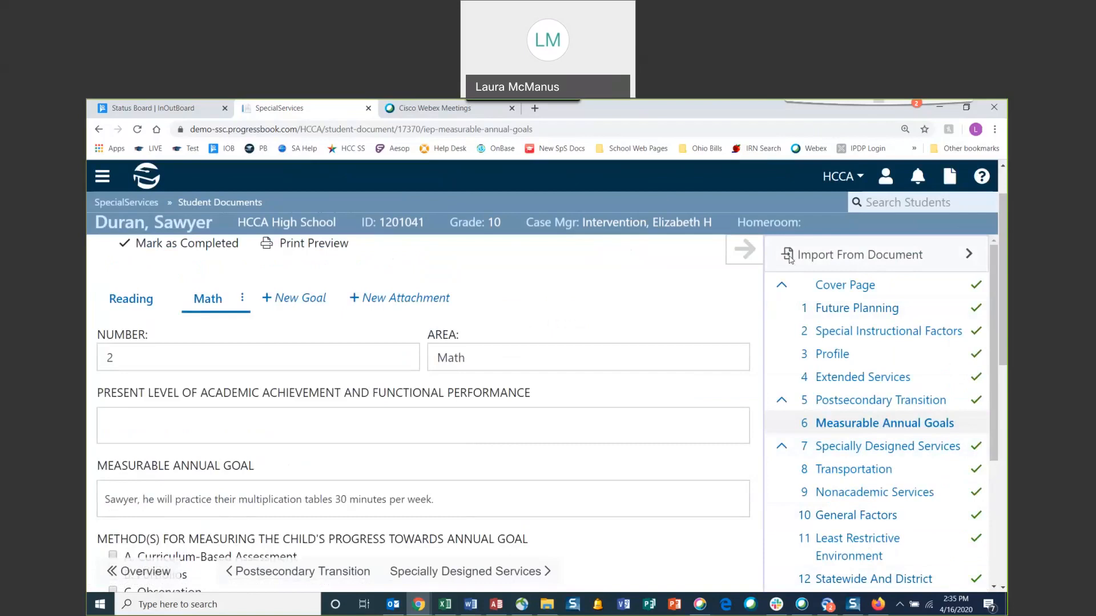
click(933, 259)
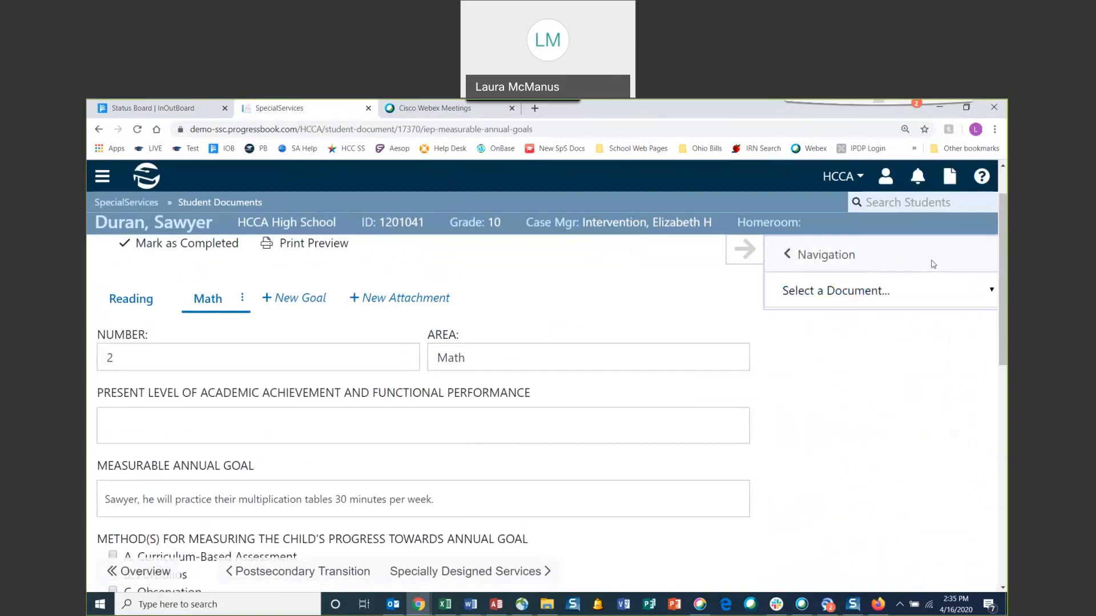
click(895, 296)
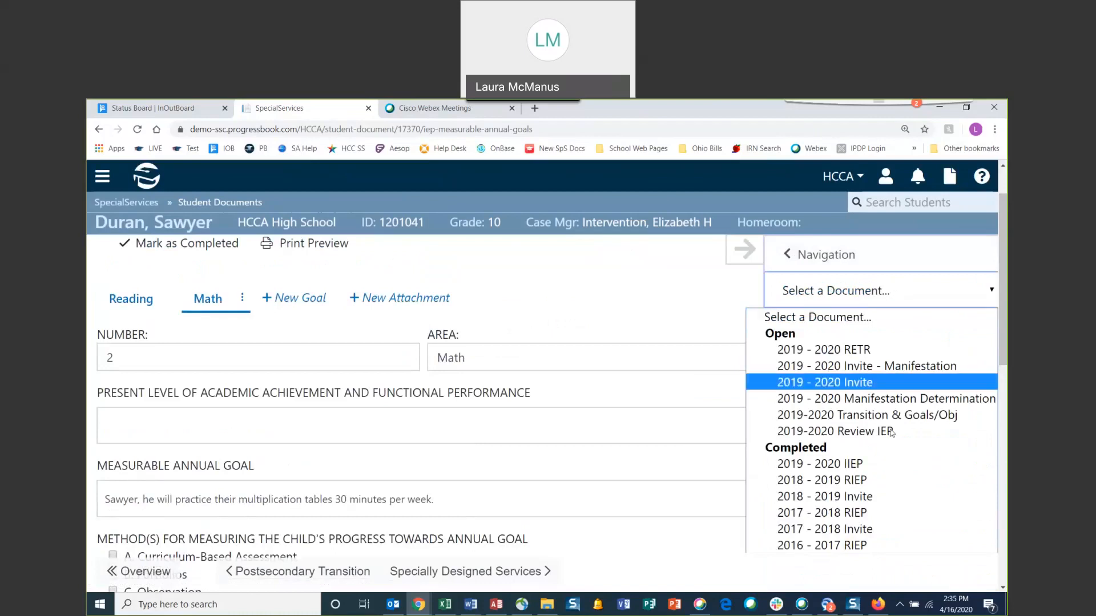
click(888, 477)
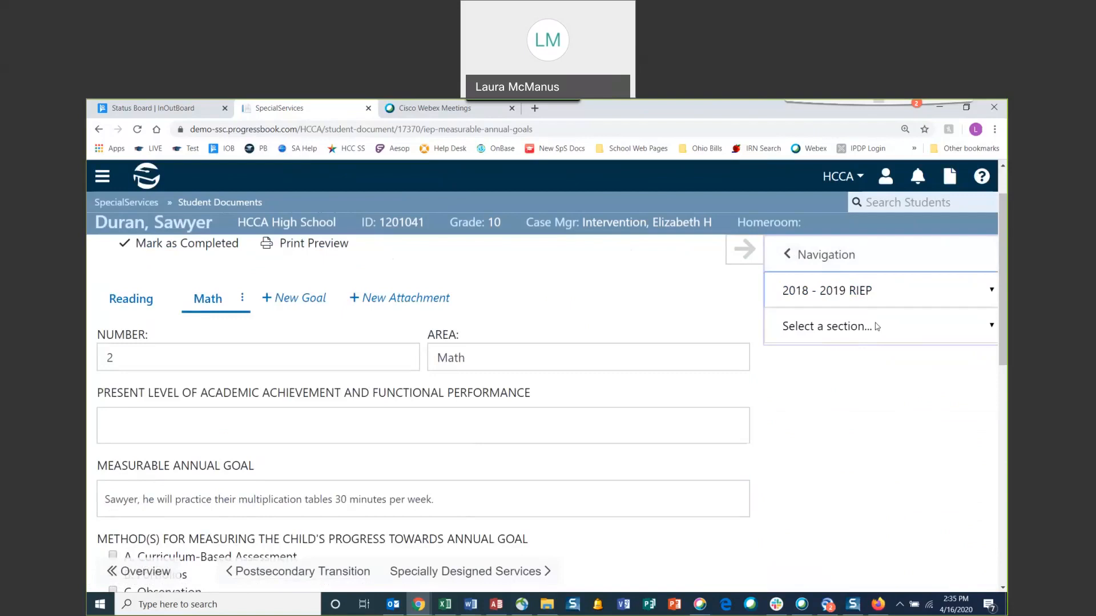
click(877, 327)
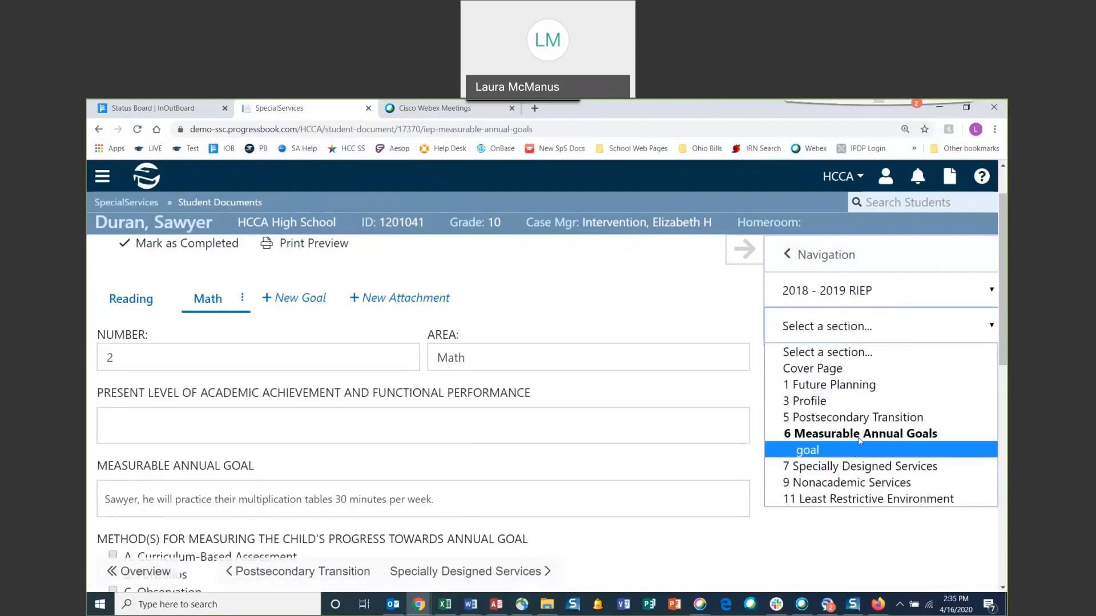
click(853, 451)
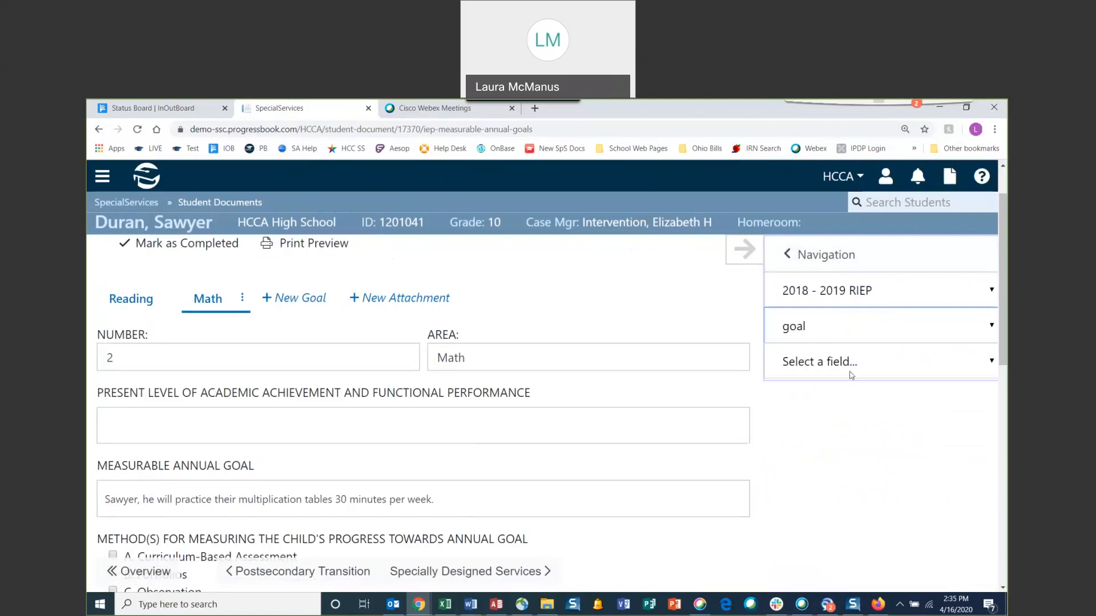
click(852, 372)
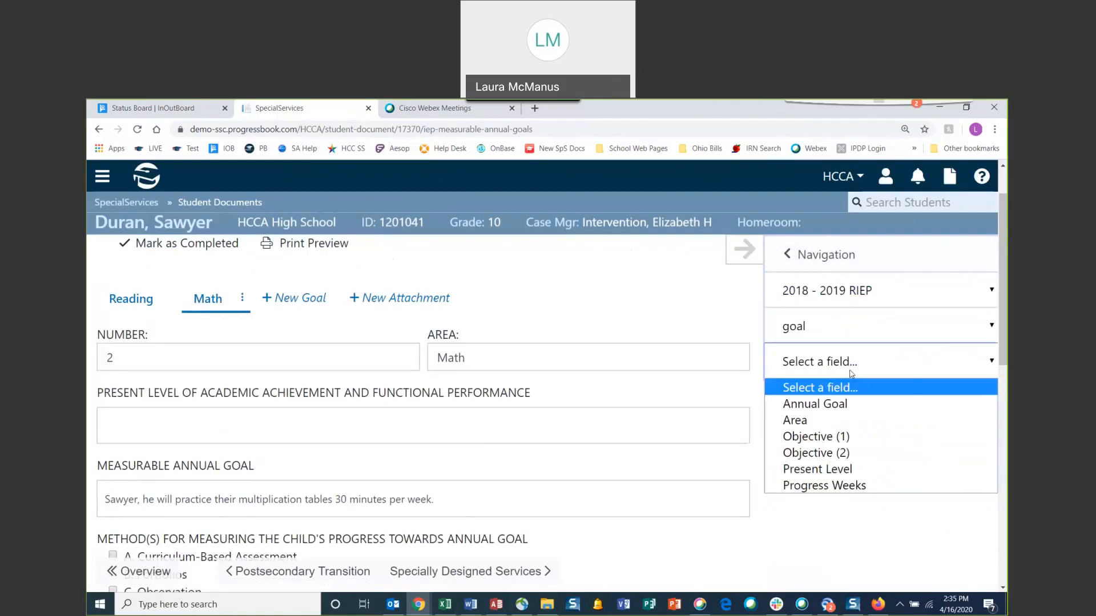
click(856, 469)
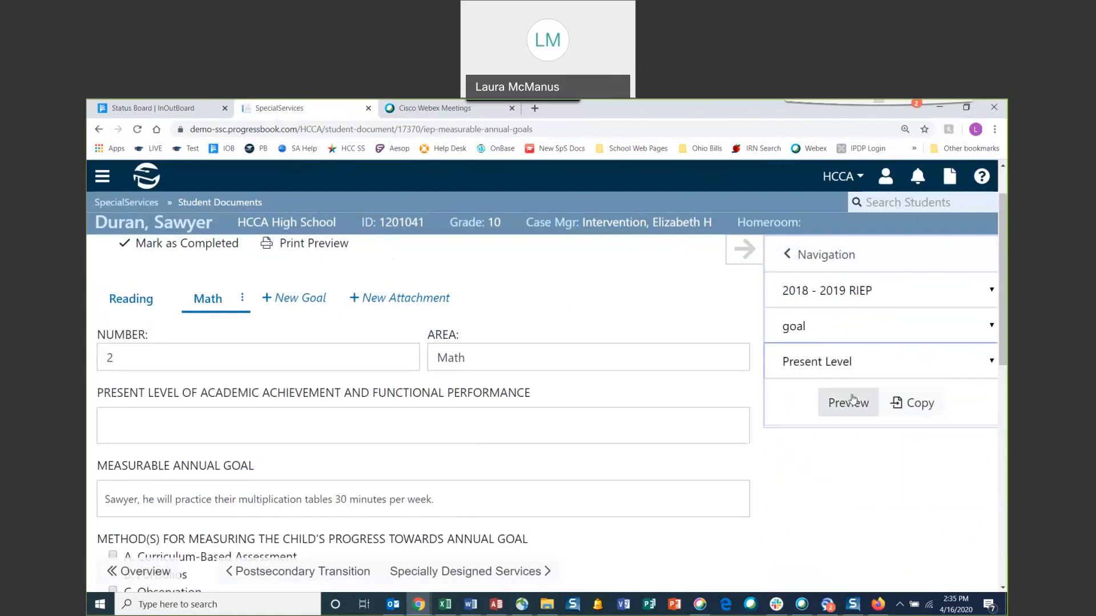
Preview and copy the imported Present Level text, and paste it into the Math goal's Present Level of Academic Achievement and Functional Performance field
click(850, 401)
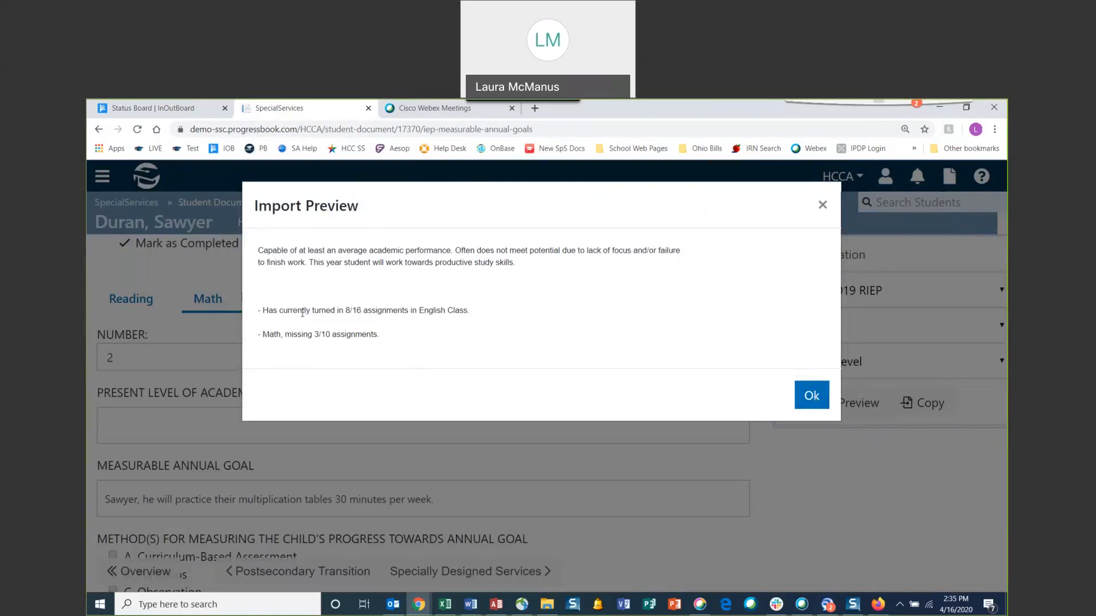
click(813, 398)
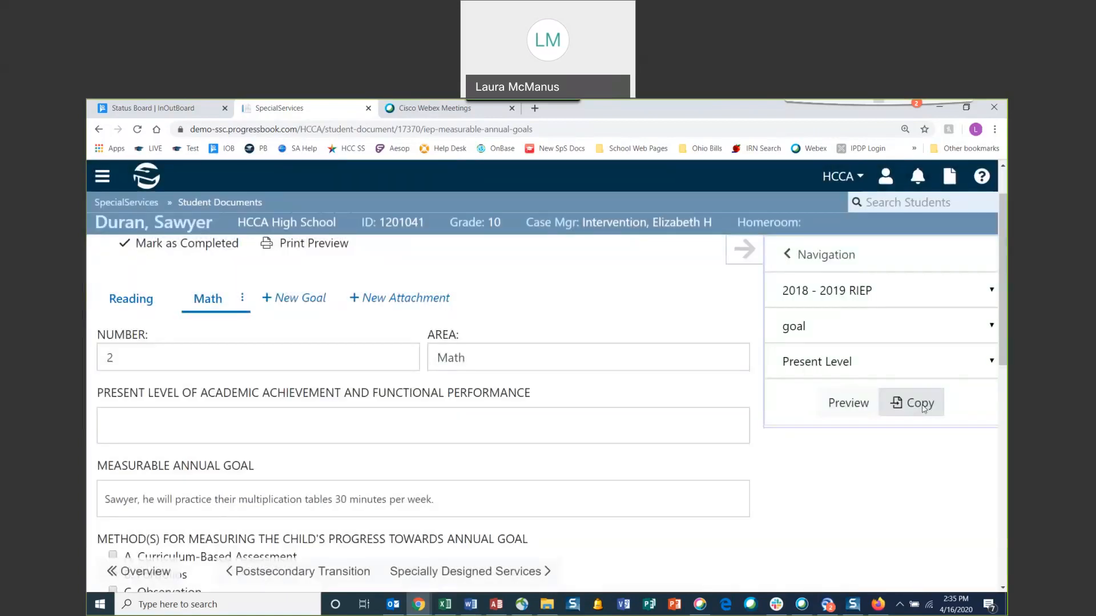
click(919, 403)
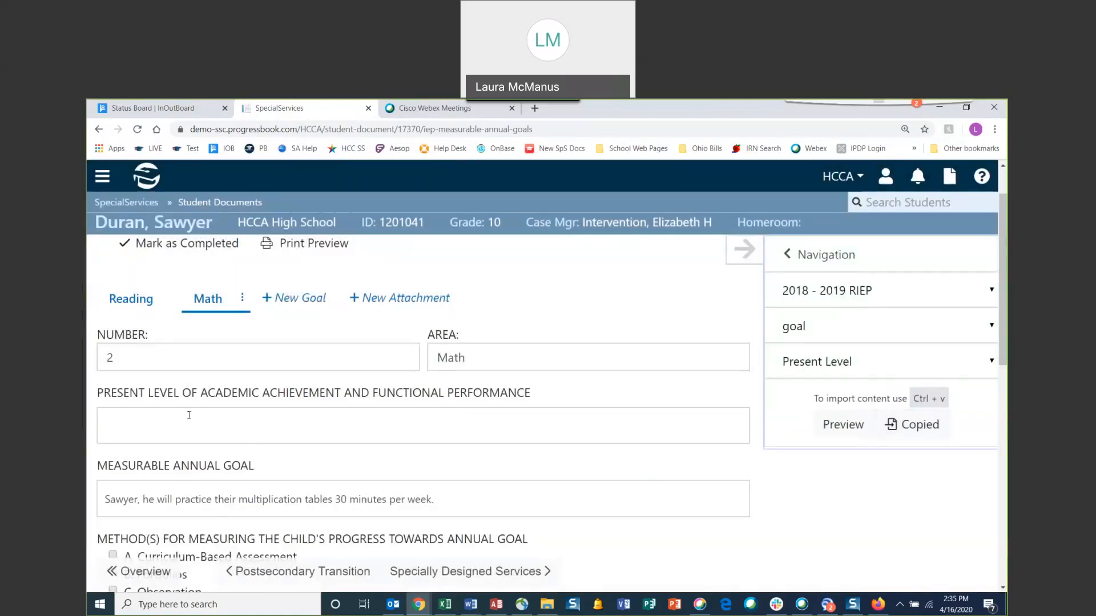
click(153, 424)
click(202, 458)
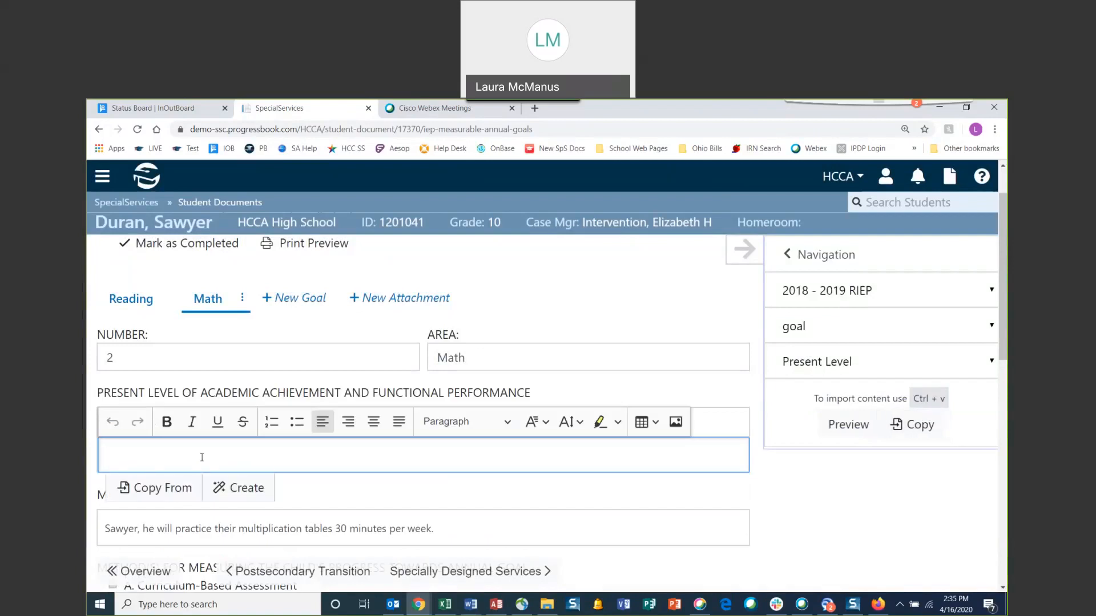
key(ctrl+v)
Remove the extra blank line above the English Class bullet in the pasted text and mark Measurable Annual Goals as completed
right_click(114, 496)
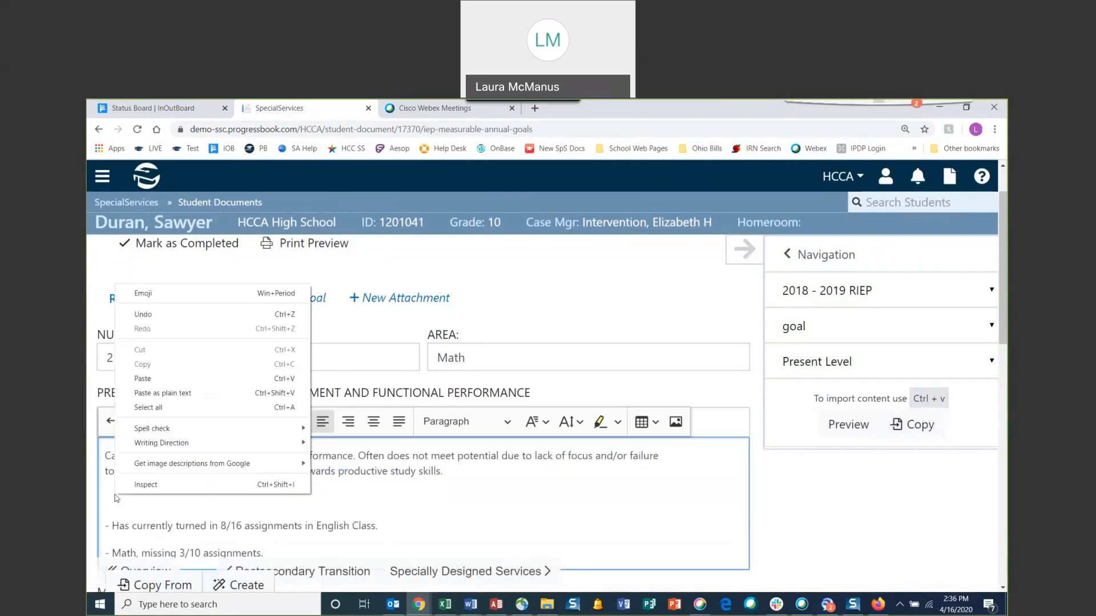
click(520, 494)
key(BackSpace)
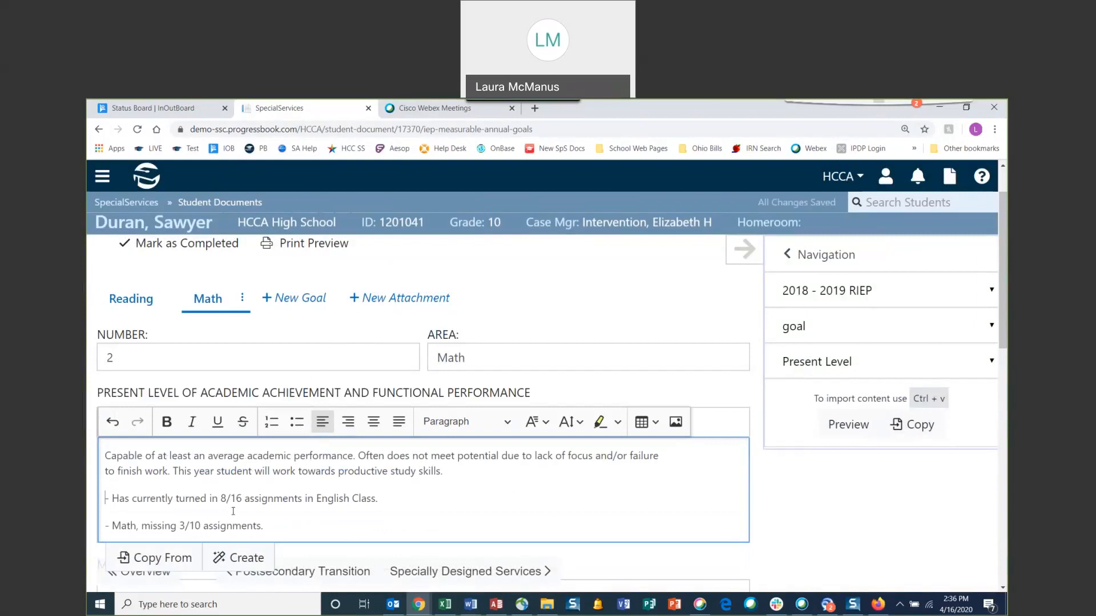
click(308, 526)
click(507, 286)
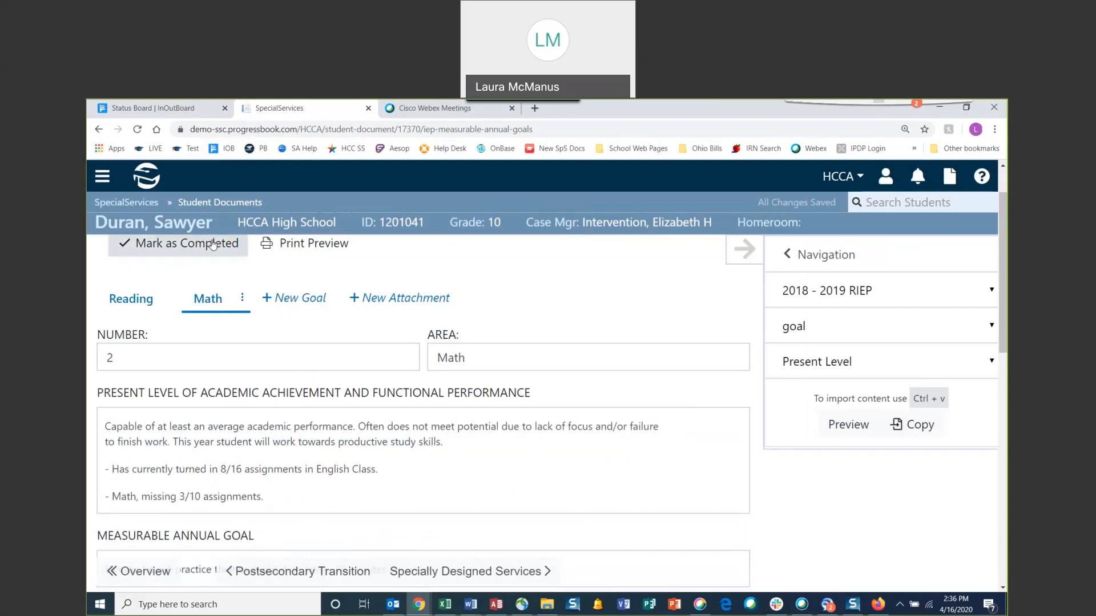
click(213, 245)
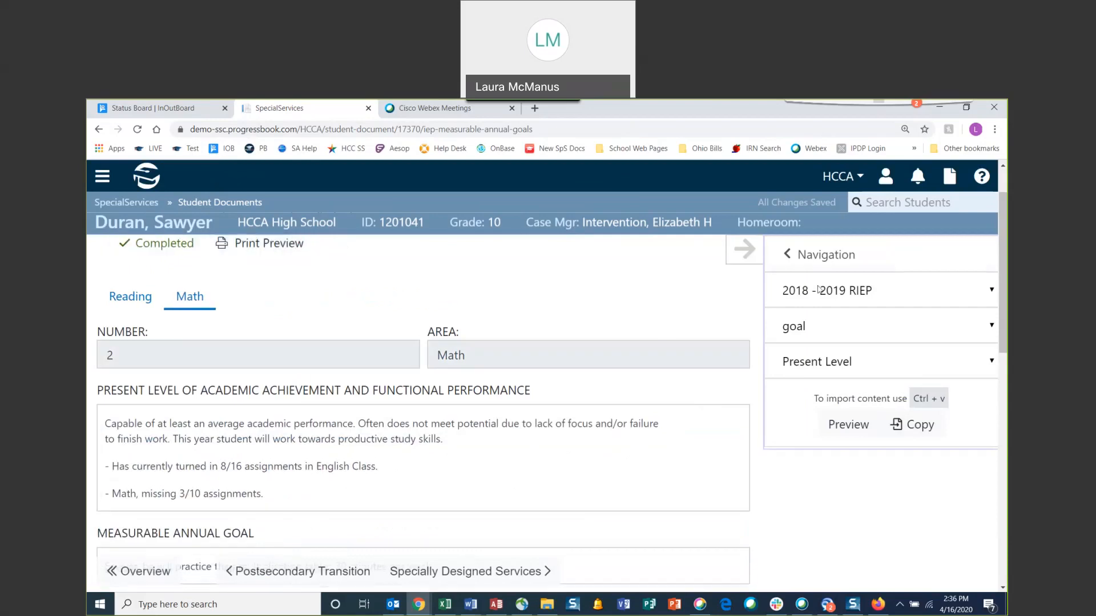
Return to the Review IEP overview, open the Cover Page, and remove the completed status from Child's Information
click(808, 256)
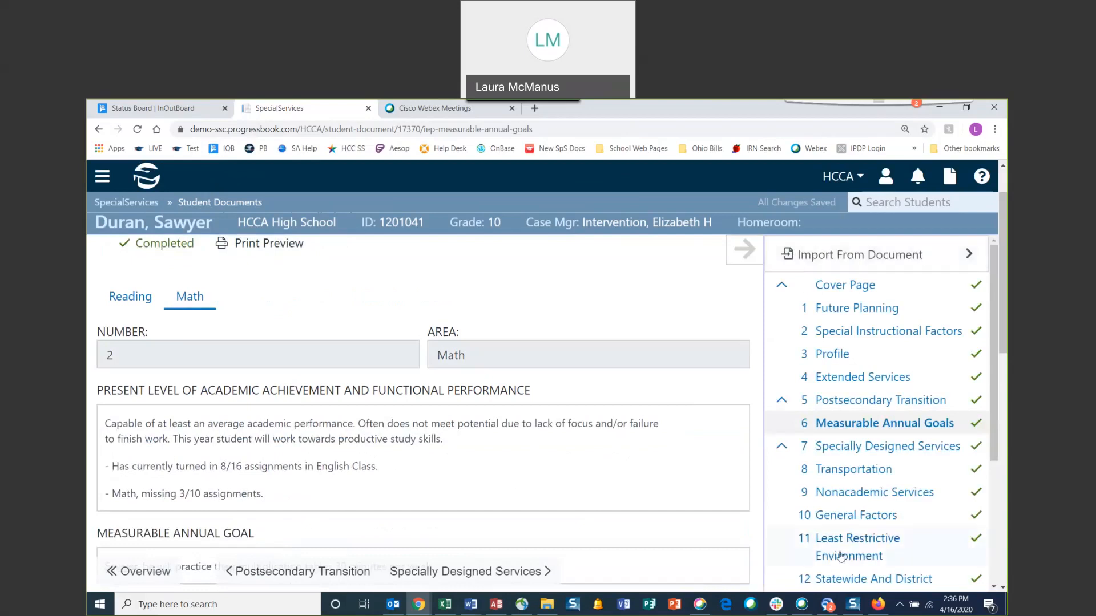
click(757, 259)
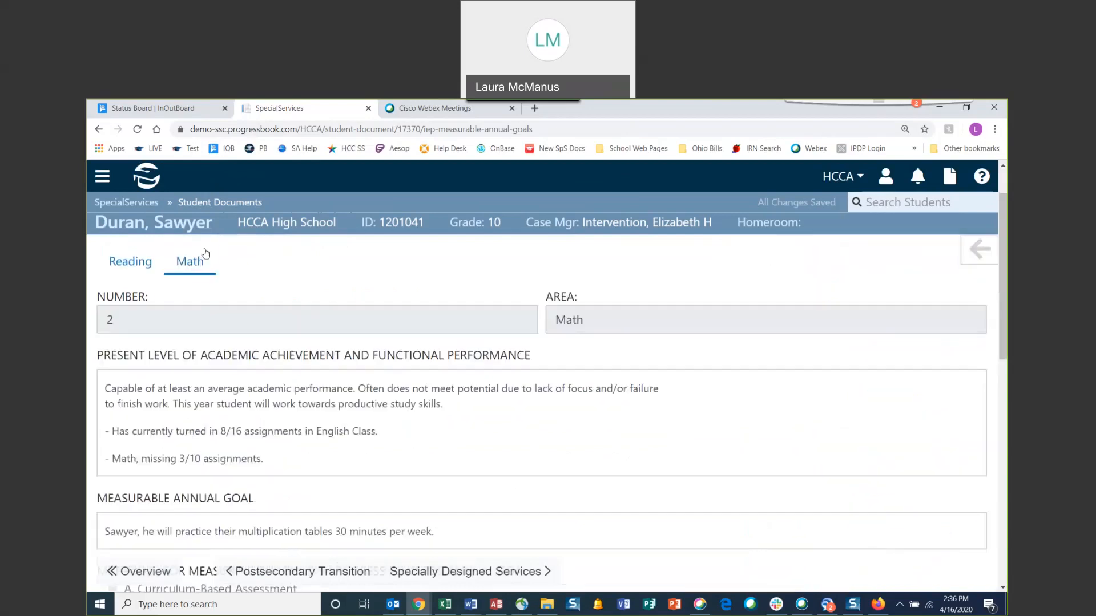
scroll(303, 295, up, 2)
click(217, 260)
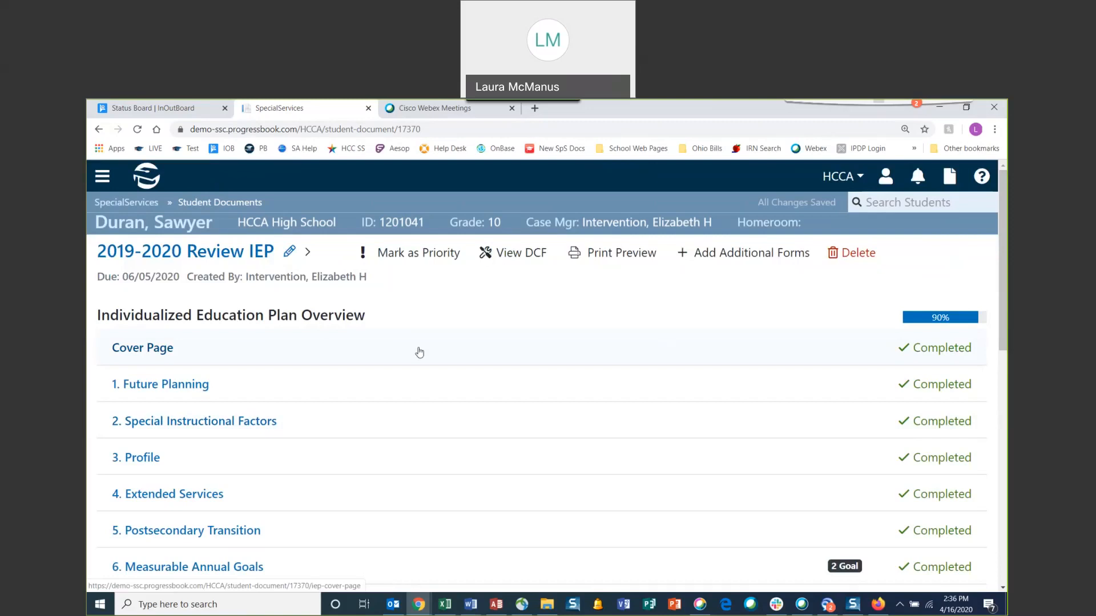
click(167, 353)
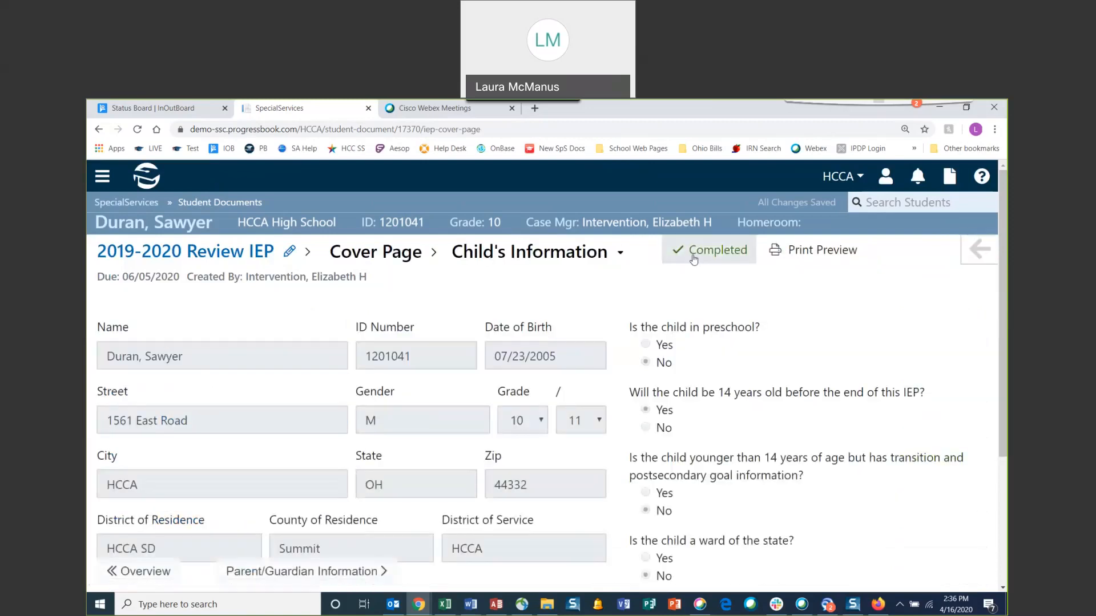
click(727, 258)
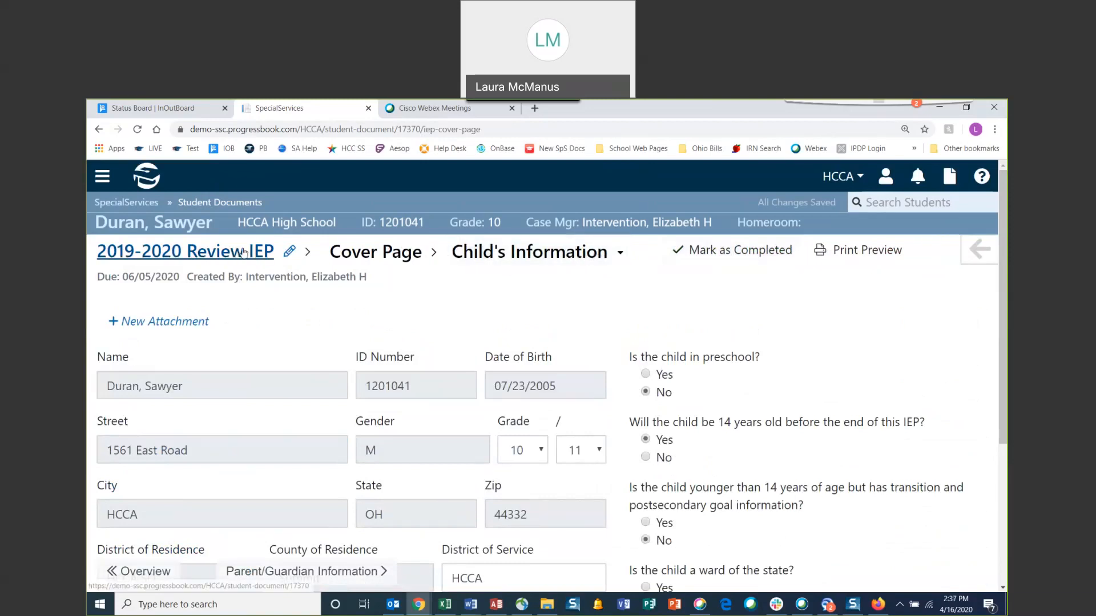
Go to the Cover Page's Parent/Guardian Information section, review the primary contact's details, and enable modifying the contacts
click(570, 259)
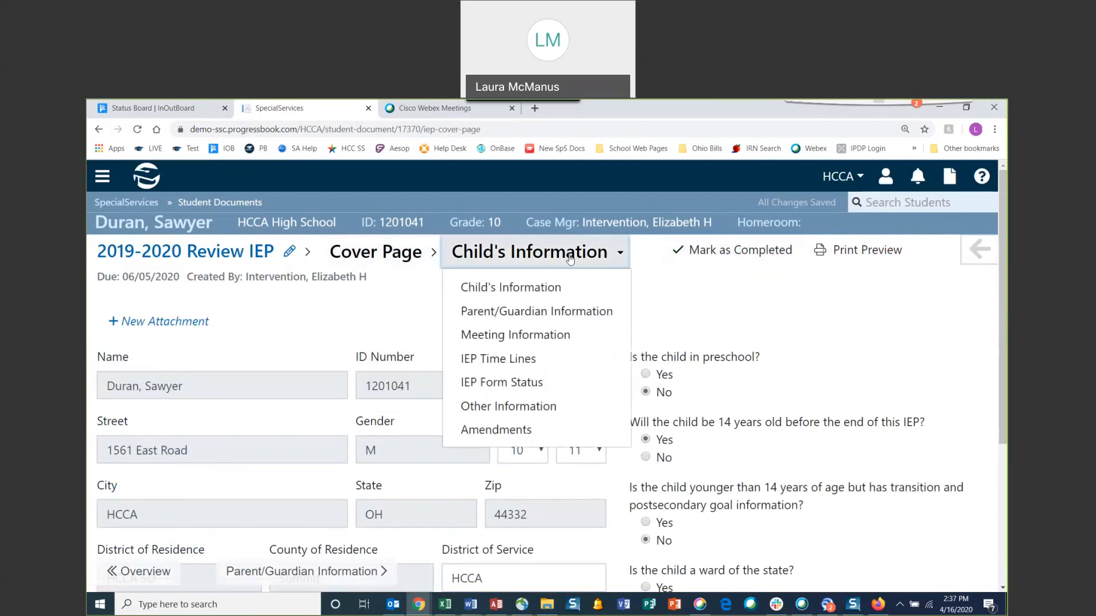
click(605, 314)
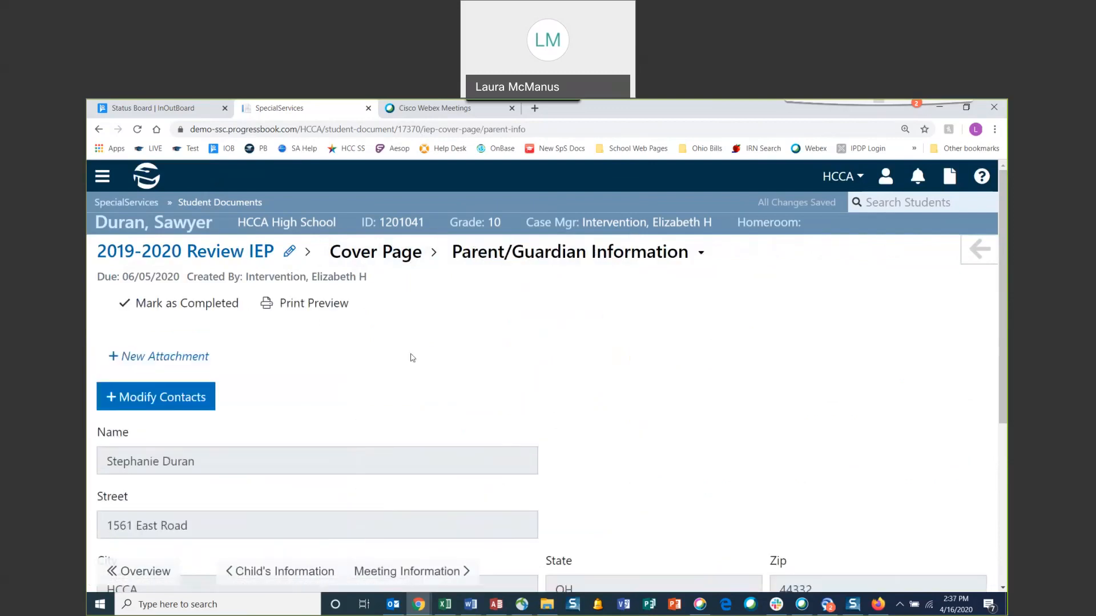
scroll(413, 358, down, 2)
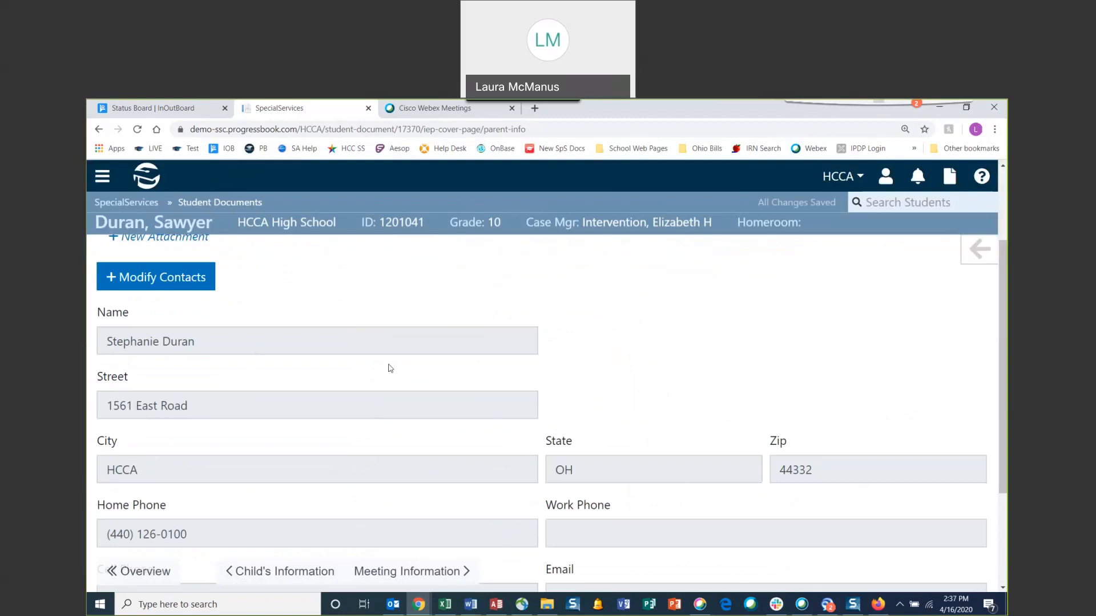
scroll(402, 287, up, 2)
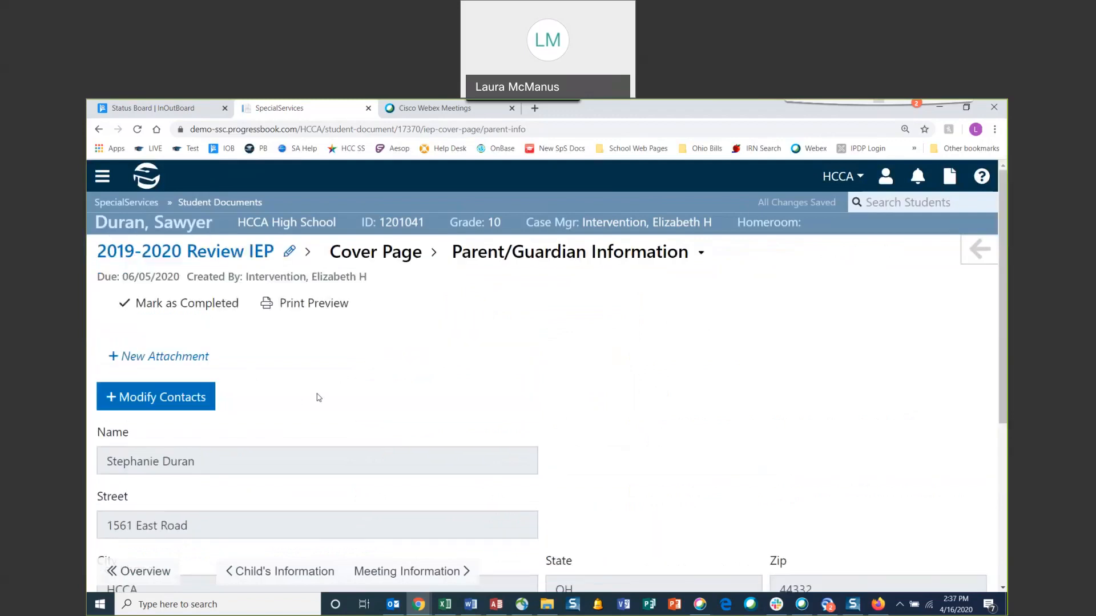
scroll(397, 402, down, 1)
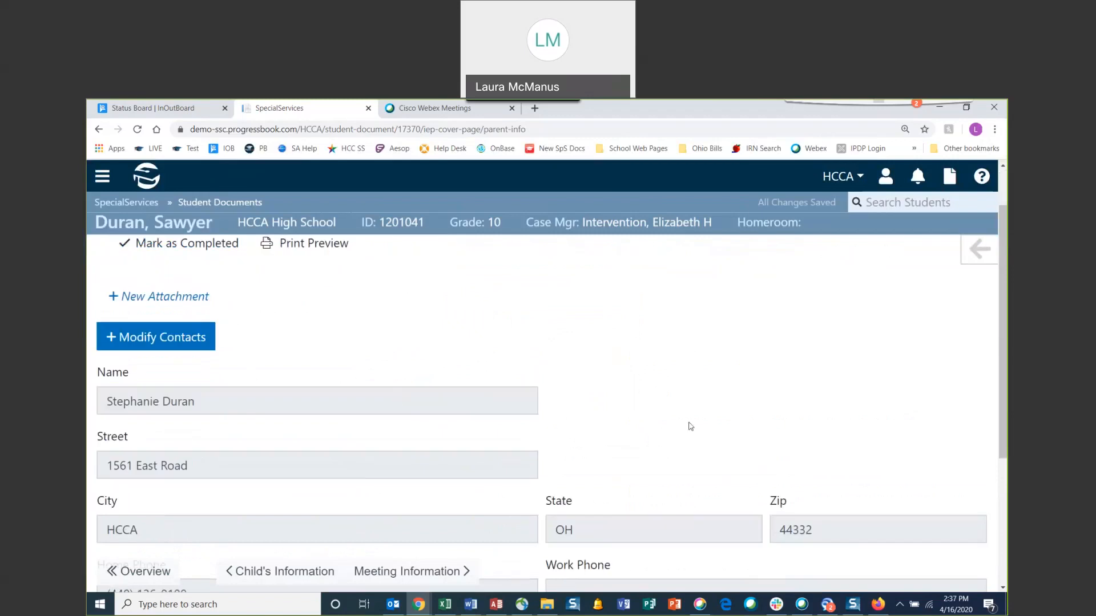
click(181, 341)
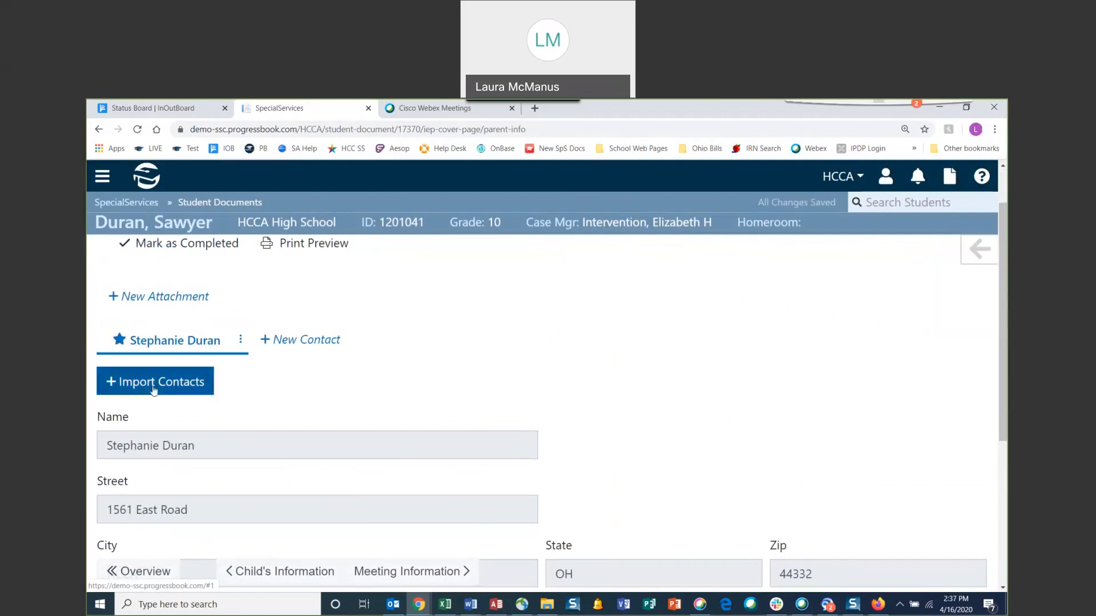
Import the student's father from the fourth entry in the name list as a new contact, keeping the home phone and primary email
click(288, 342)
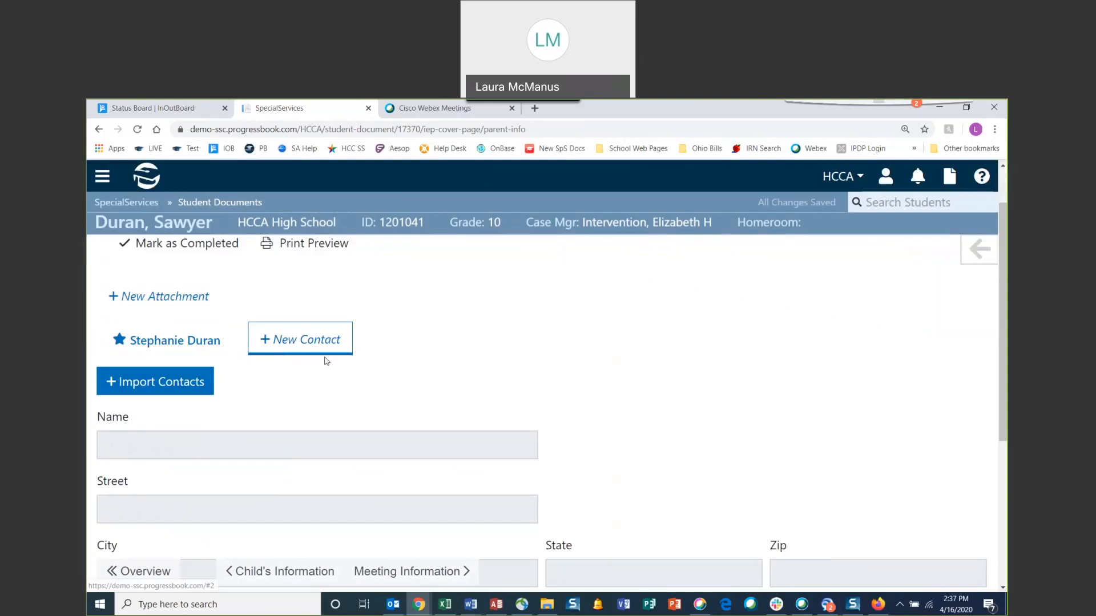
click(176, 384)
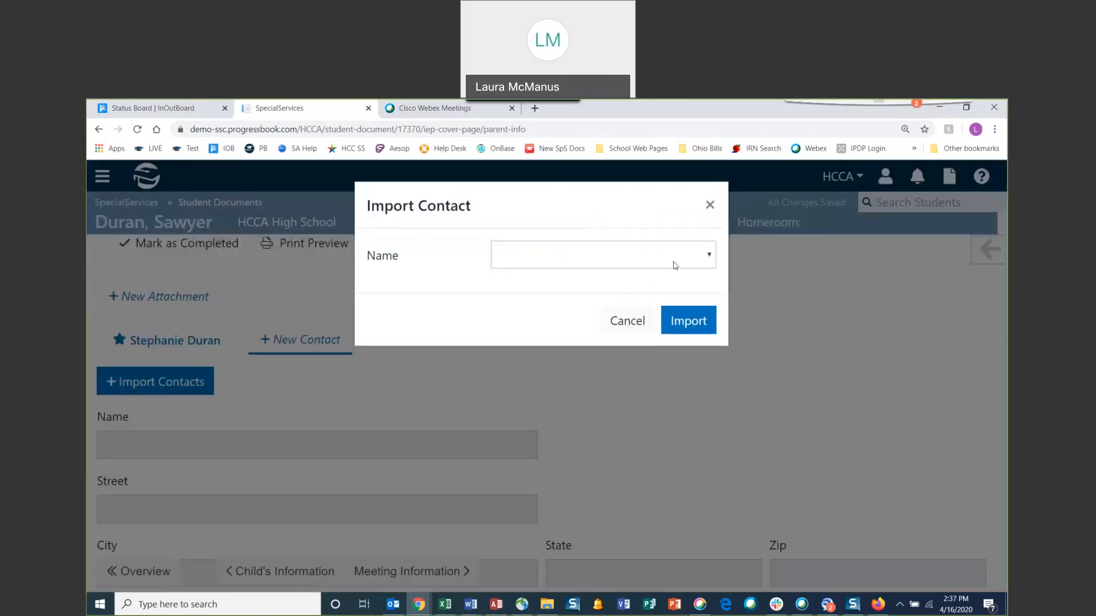
click(679, 265)
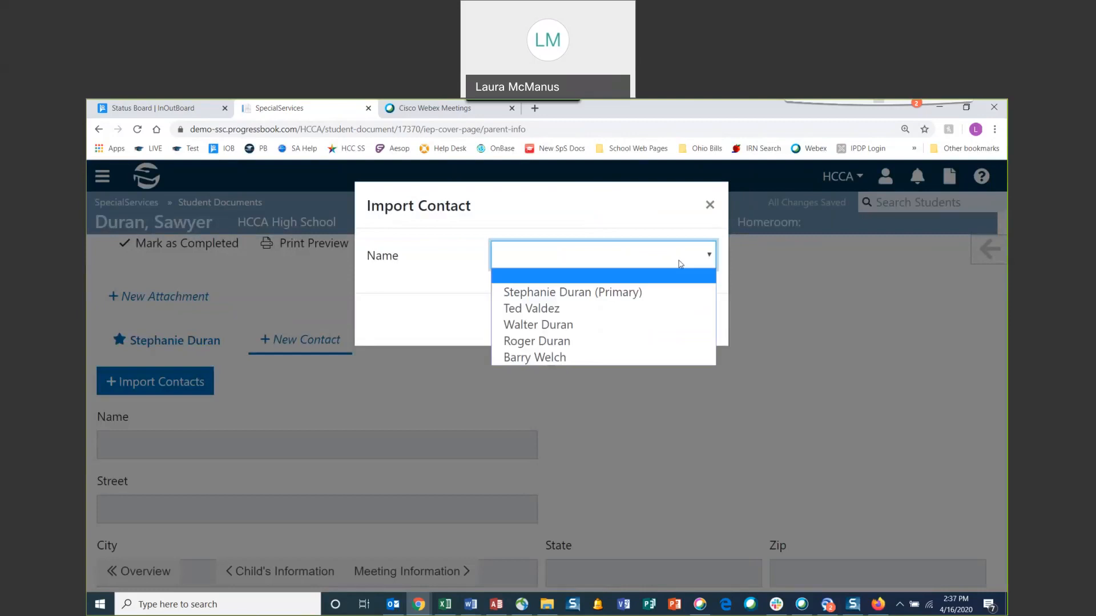
click(624, 342)
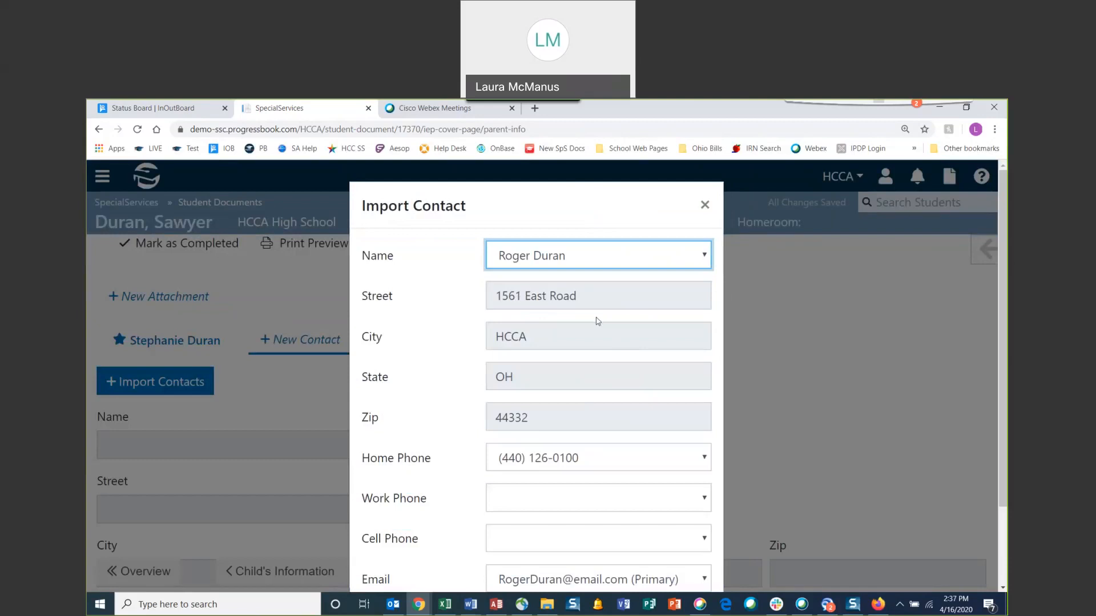
scroll(595, 321, down, 2)
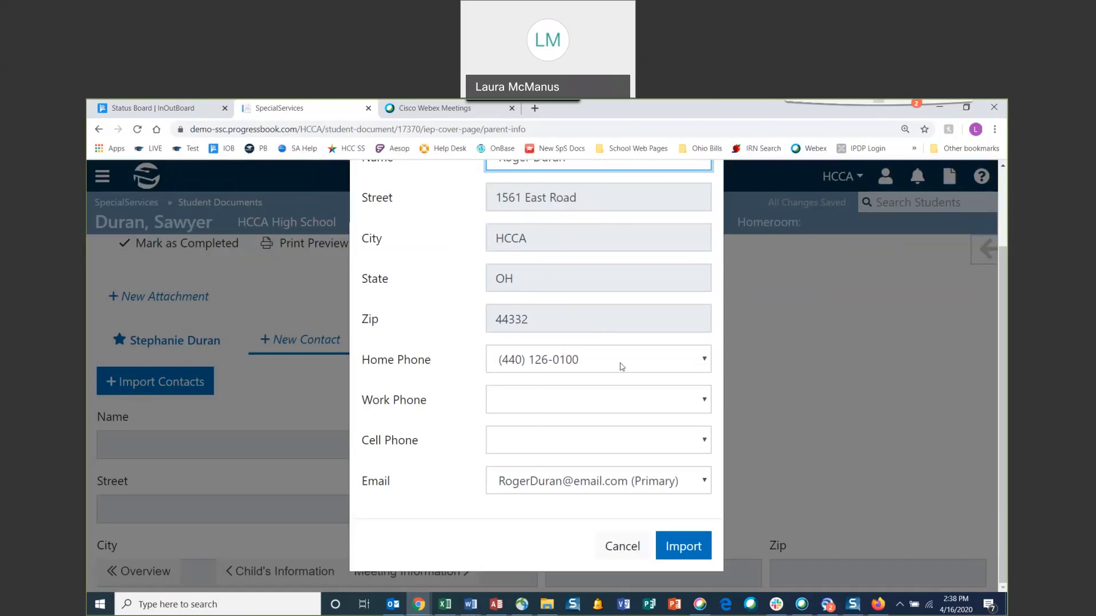
click(676, 365)
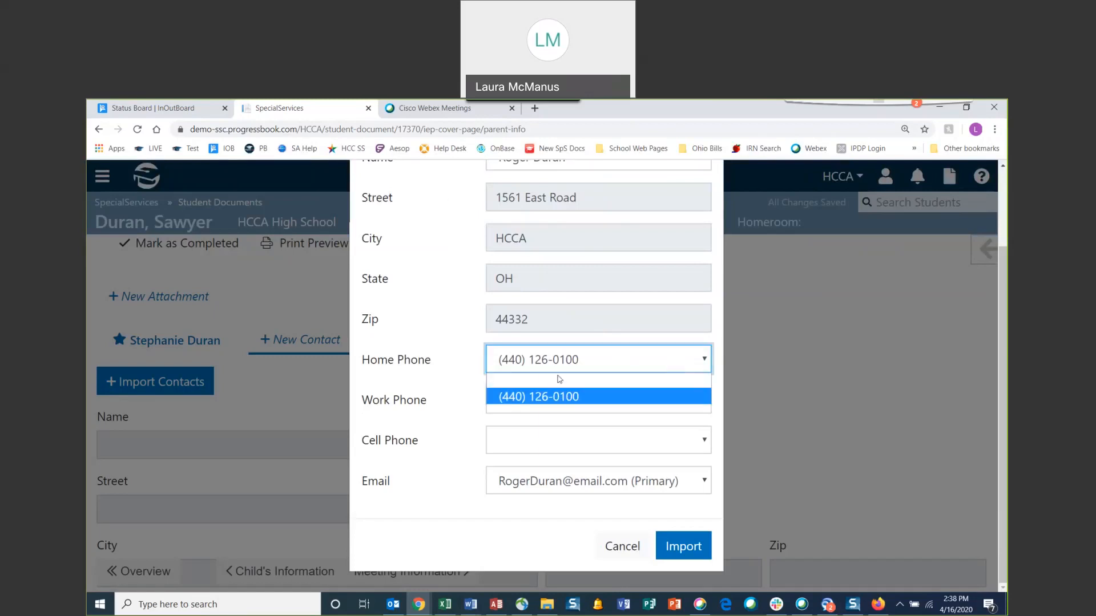
click(556, 396)
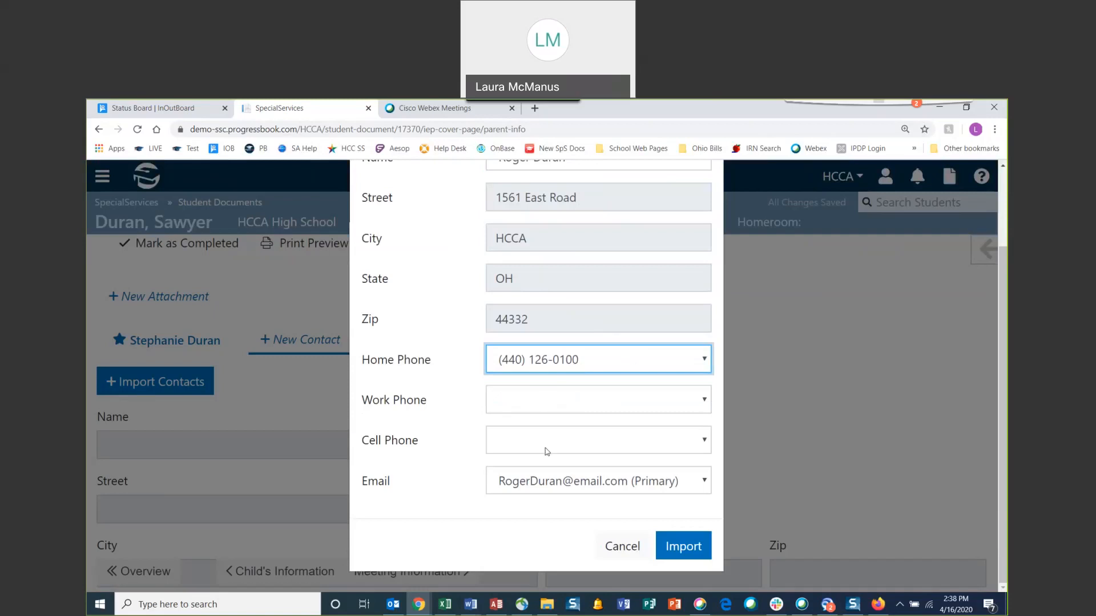
click(700, 485)
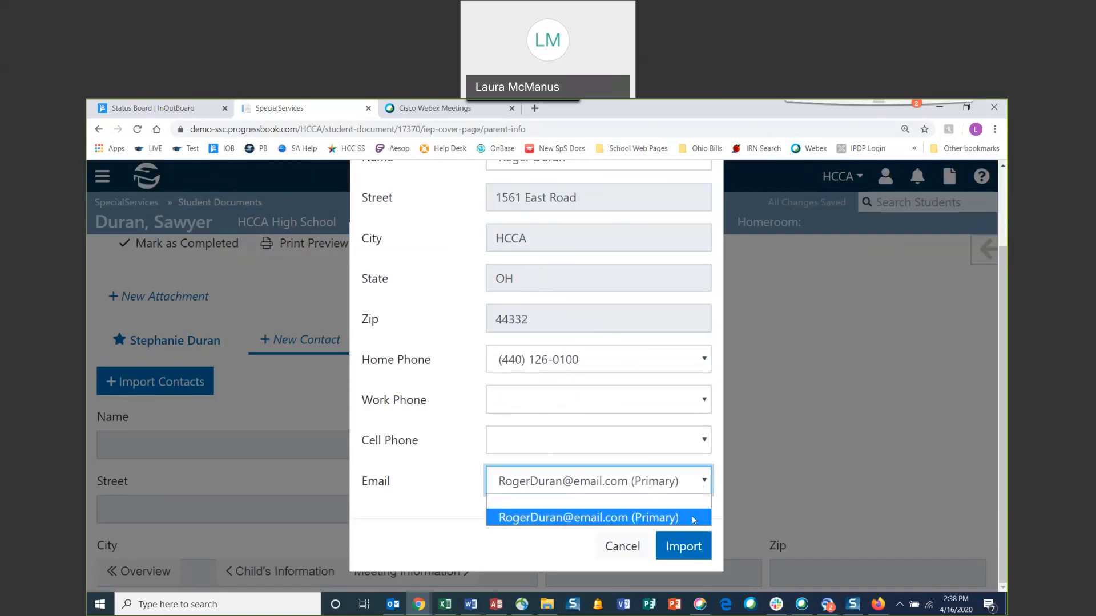
click(704, 483)
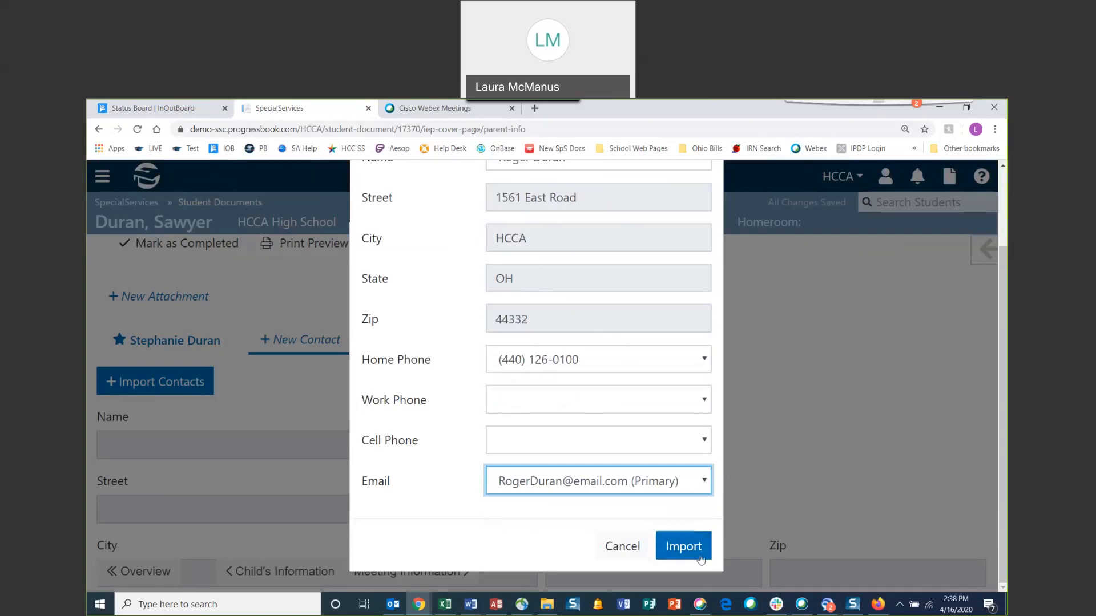
click(694, 553)
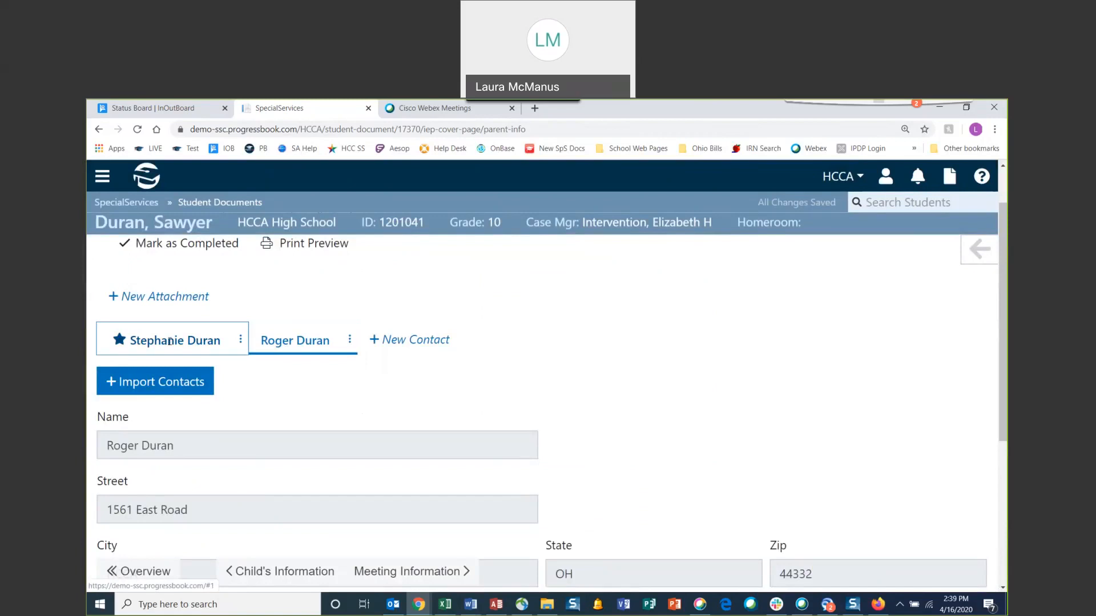
Import the third person in the name list as another new parent/guardian contact
click(429, 342)
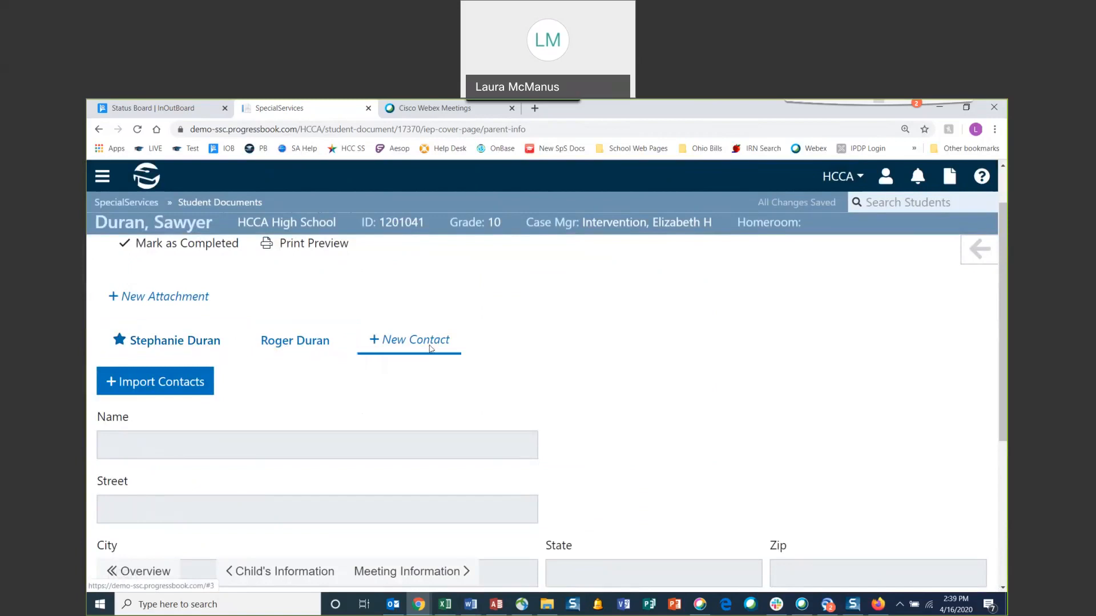
click(197, 382)
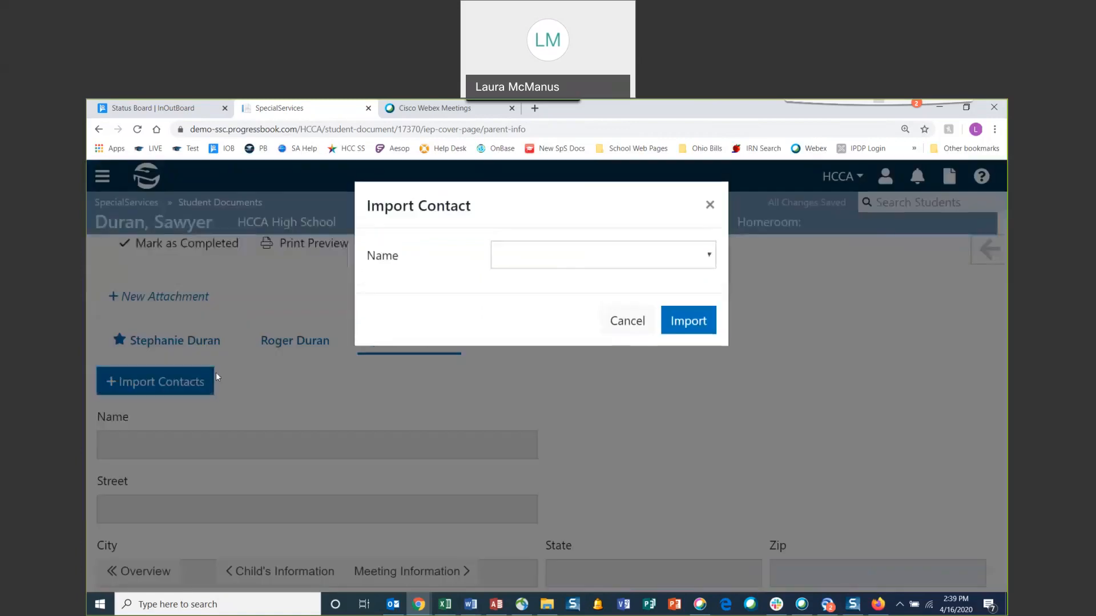
click(659, 268)
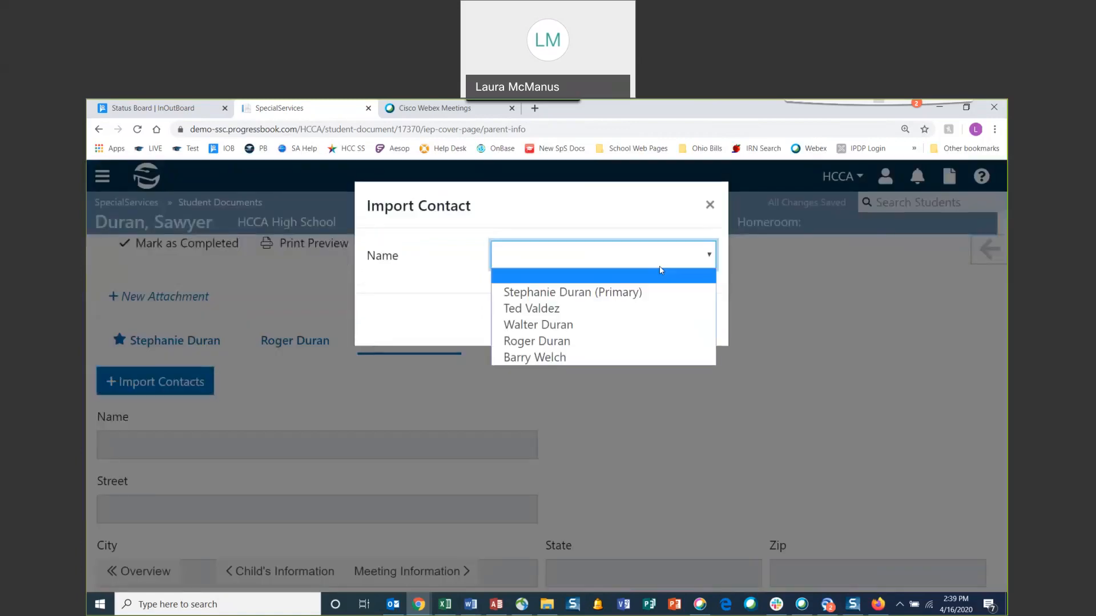
click(605, 323)
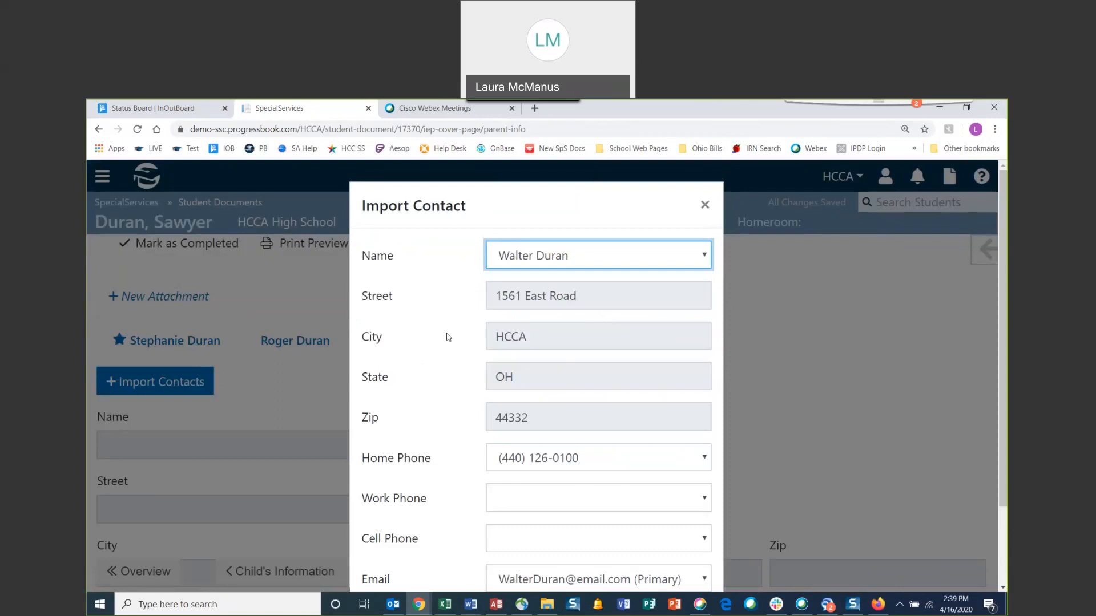
scroll(605, 570, down, 2)
click(686, 548)
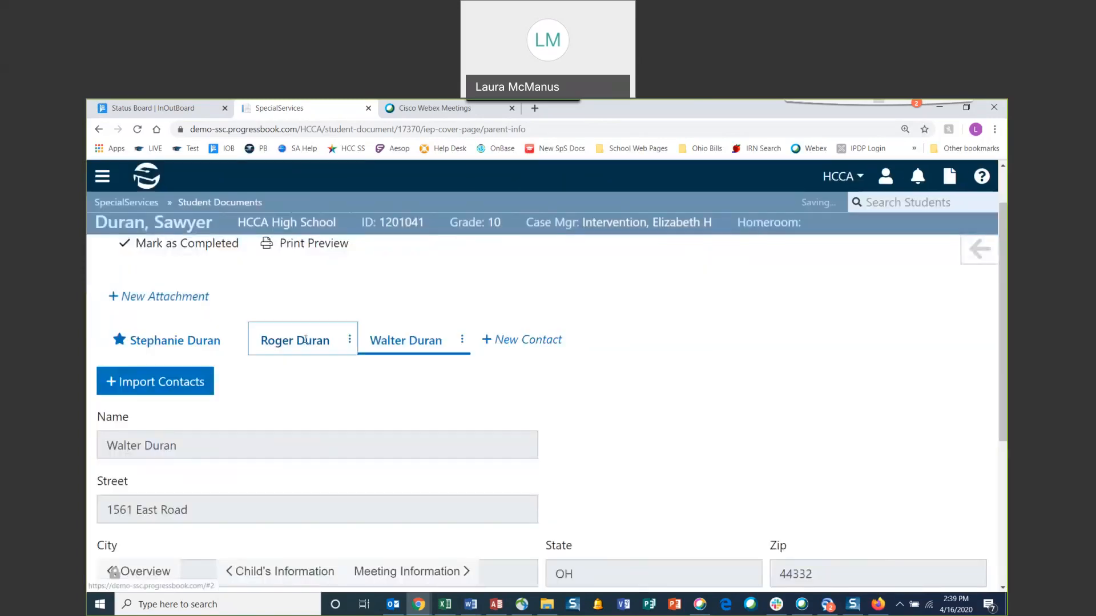
Rename the second contact's tab by adding (dad) after the name
click(305, 339)
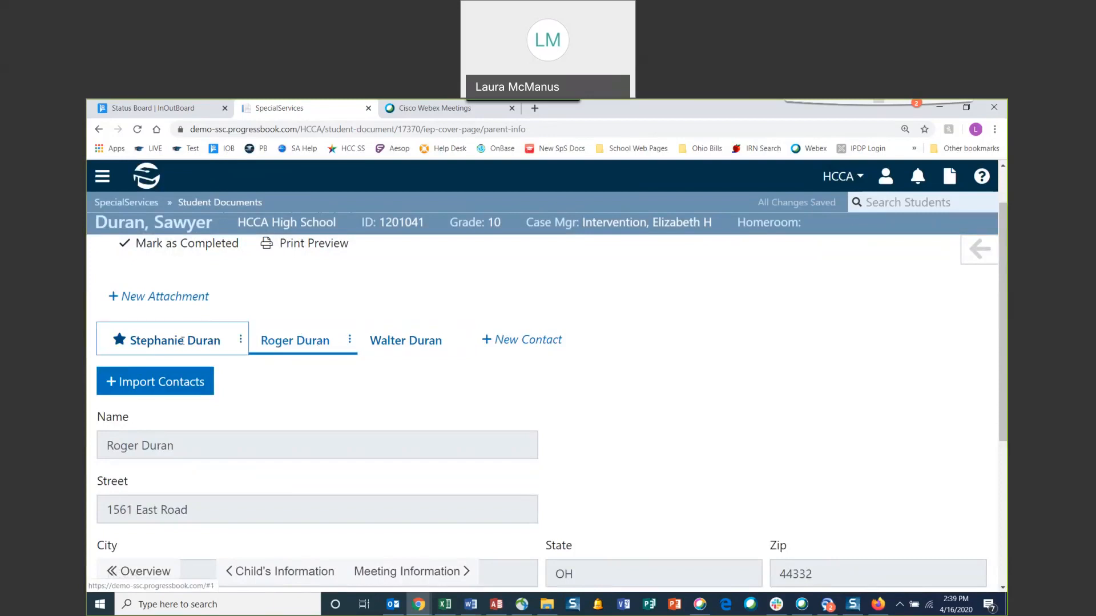
click(350, 343)
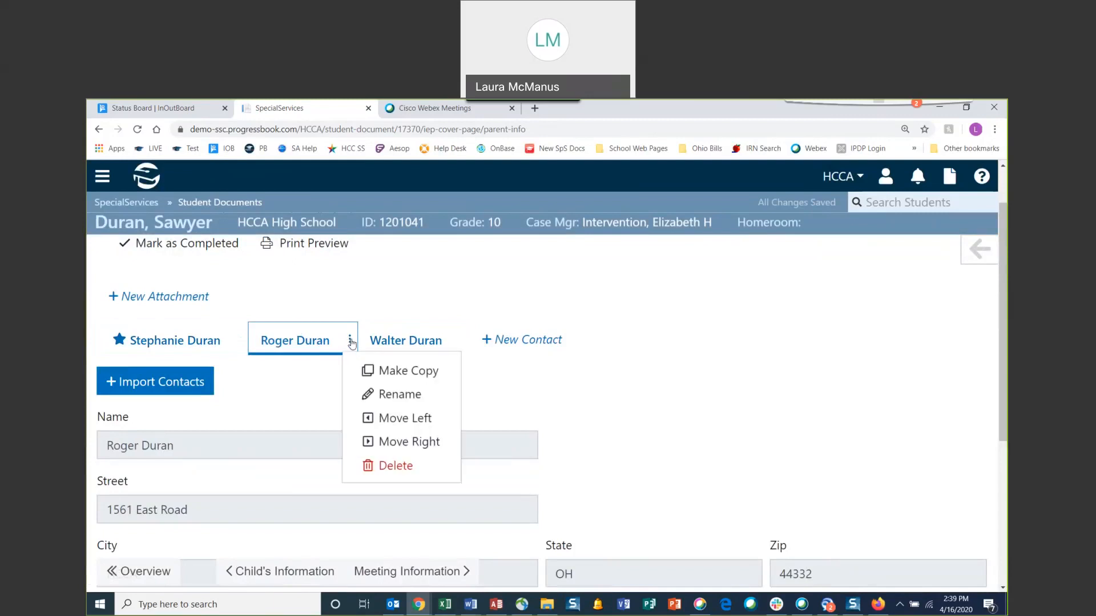
click(423, 400)
text((dad))
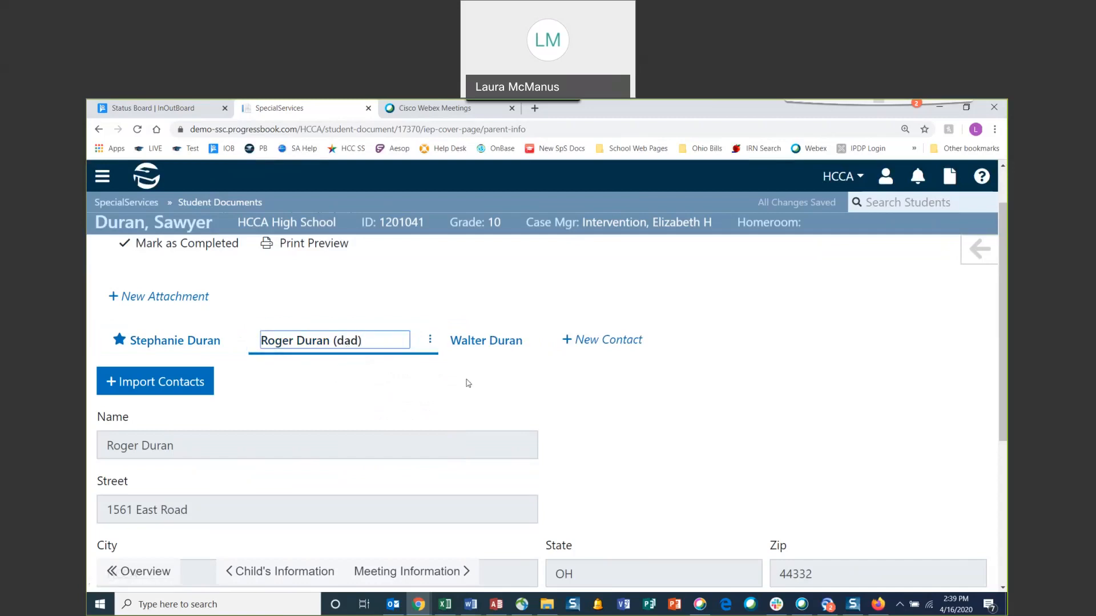
click(419, 386)
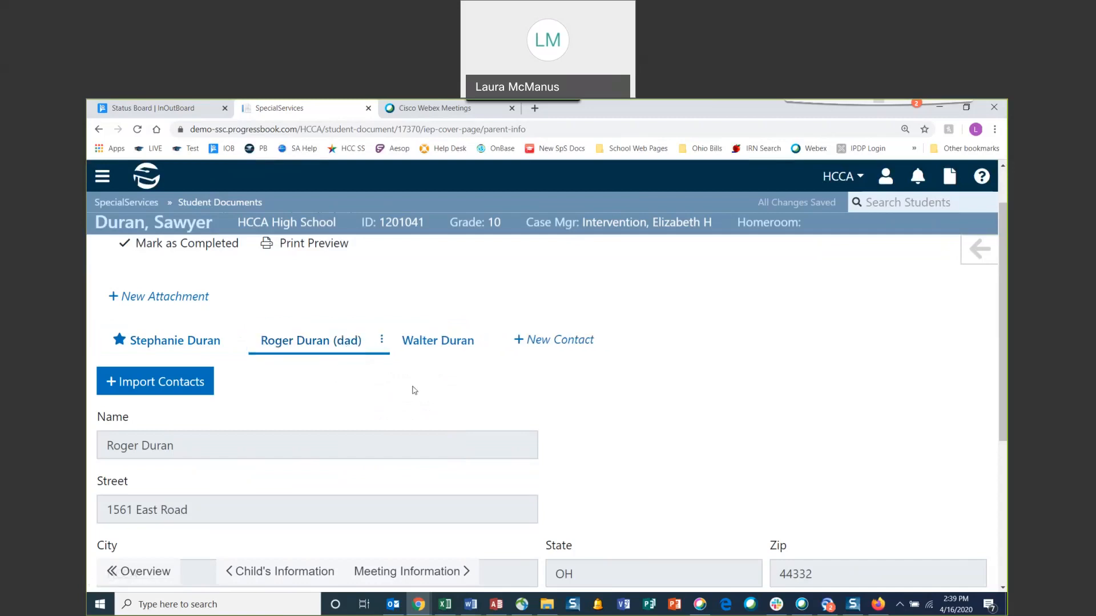
Move the (dad) contact ahead of the primary contact and return it to second place
click(381, 340)
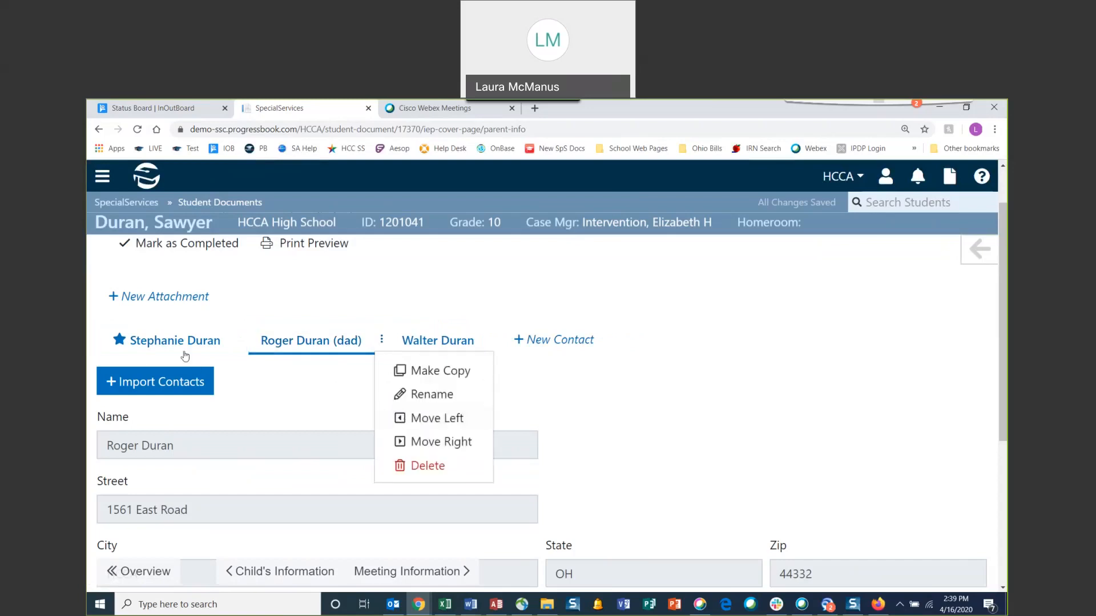
click(428, 418)
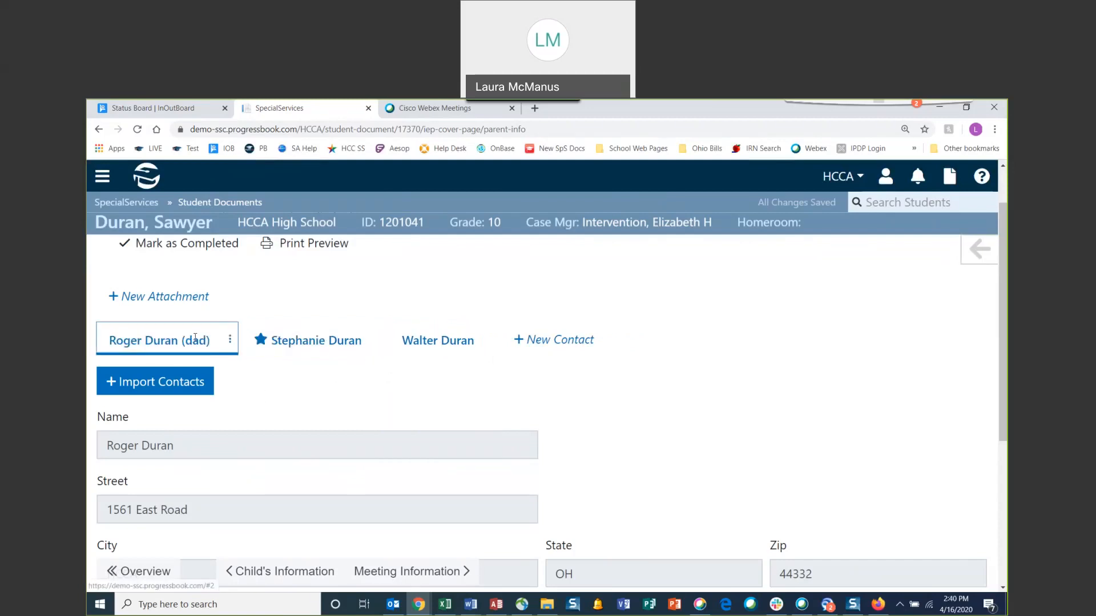
click(308, 341)
click(200, 342)
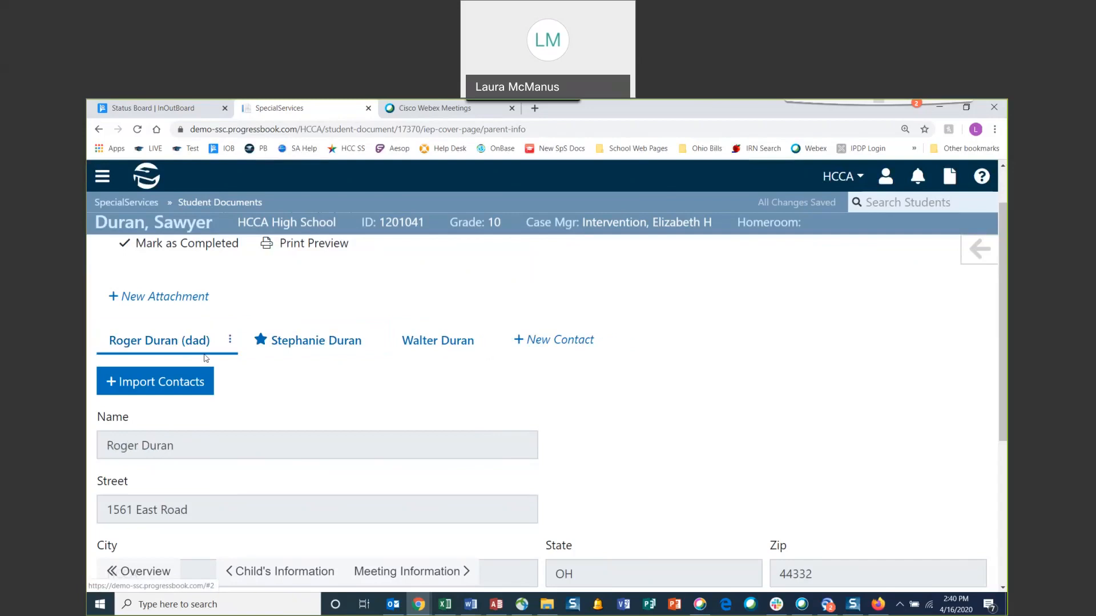
click(229, 340)
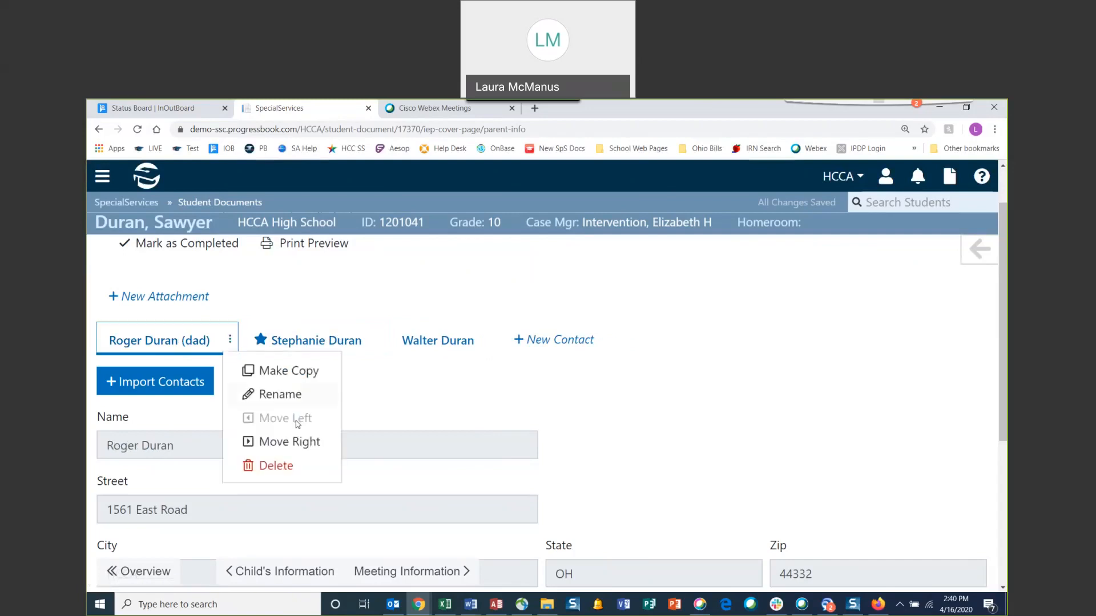
click(294, 442)
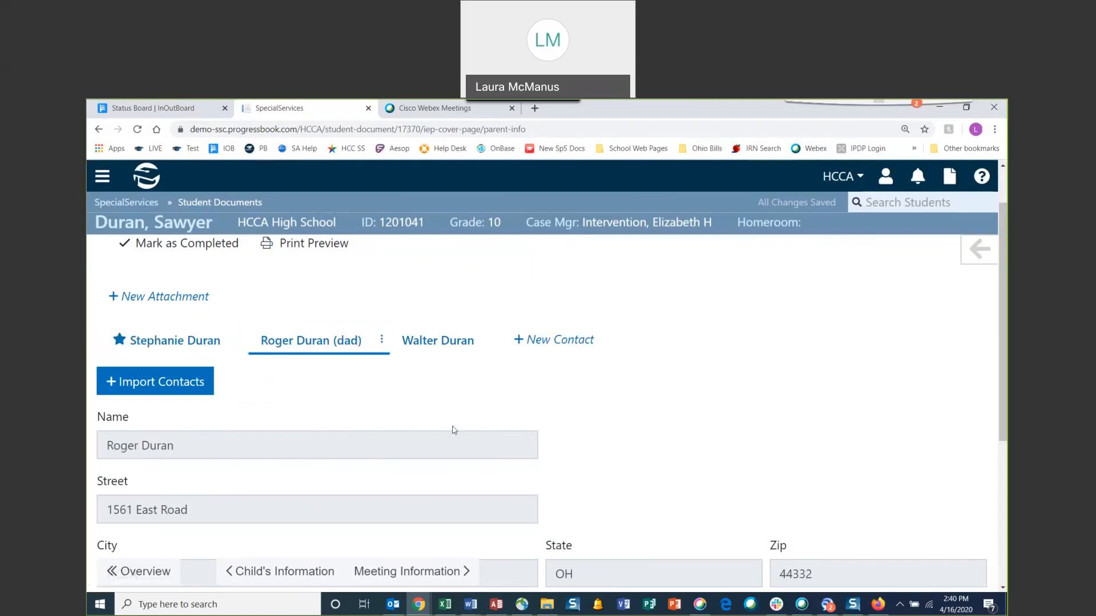
Delete the third parent/guardian contact and confirm the deletion
click(492, 342)
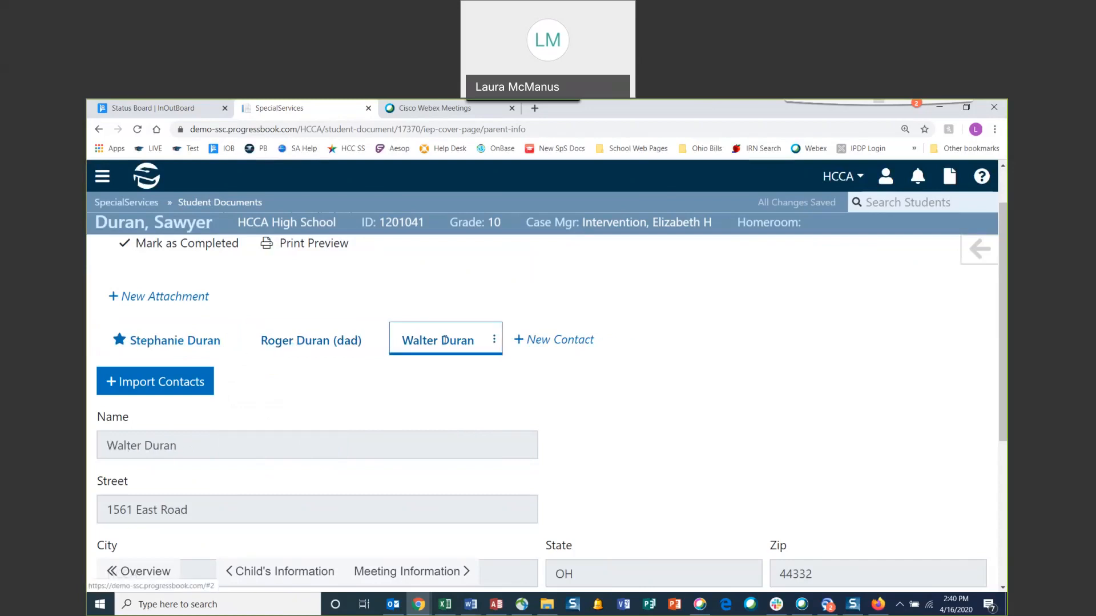
click(494, 340)
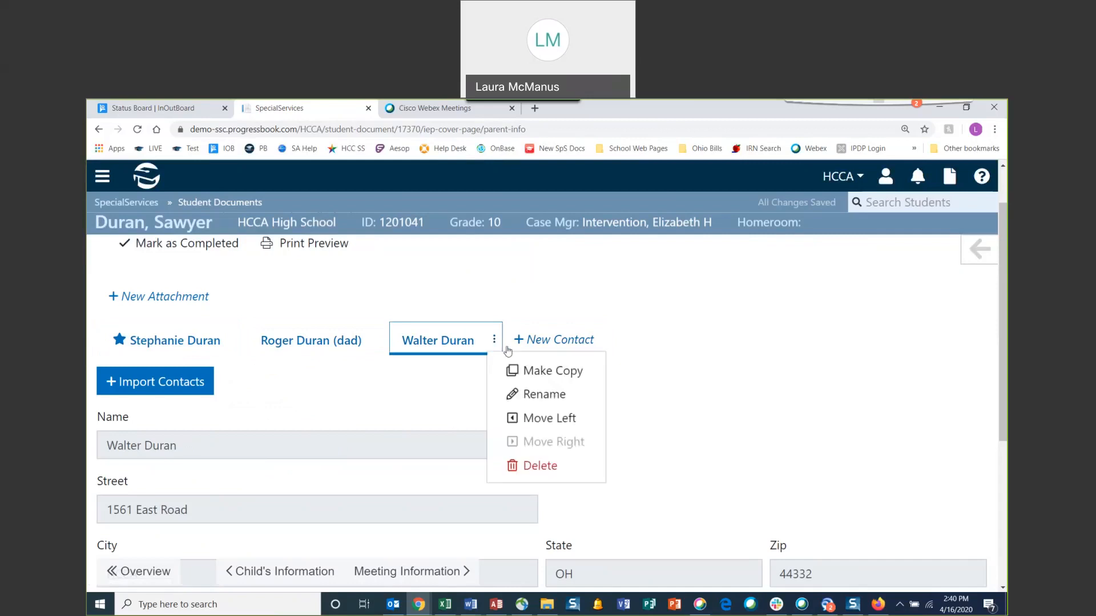
click(520, 467)
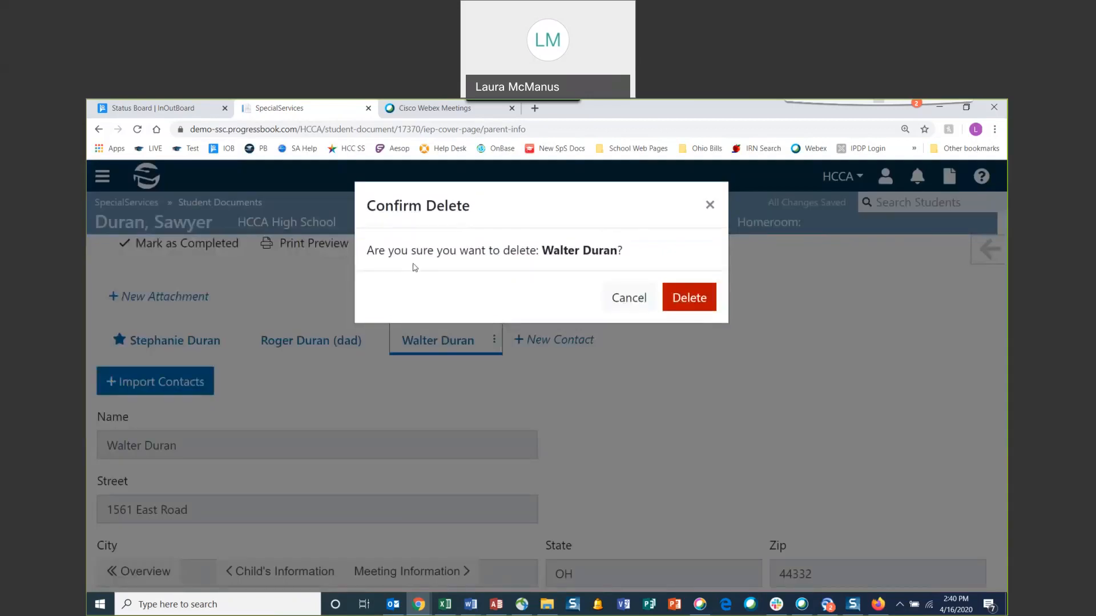
click(687, 296)
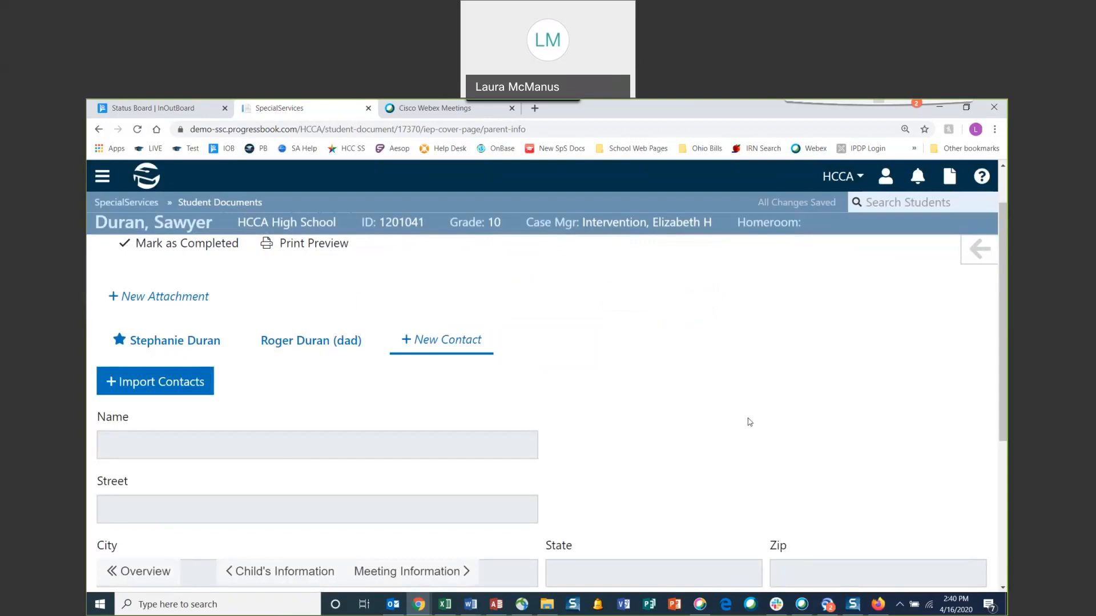
Mark Parent/Guardian Information as completed and return to the Review IEP overview
scroll(602, 385, up, 1)
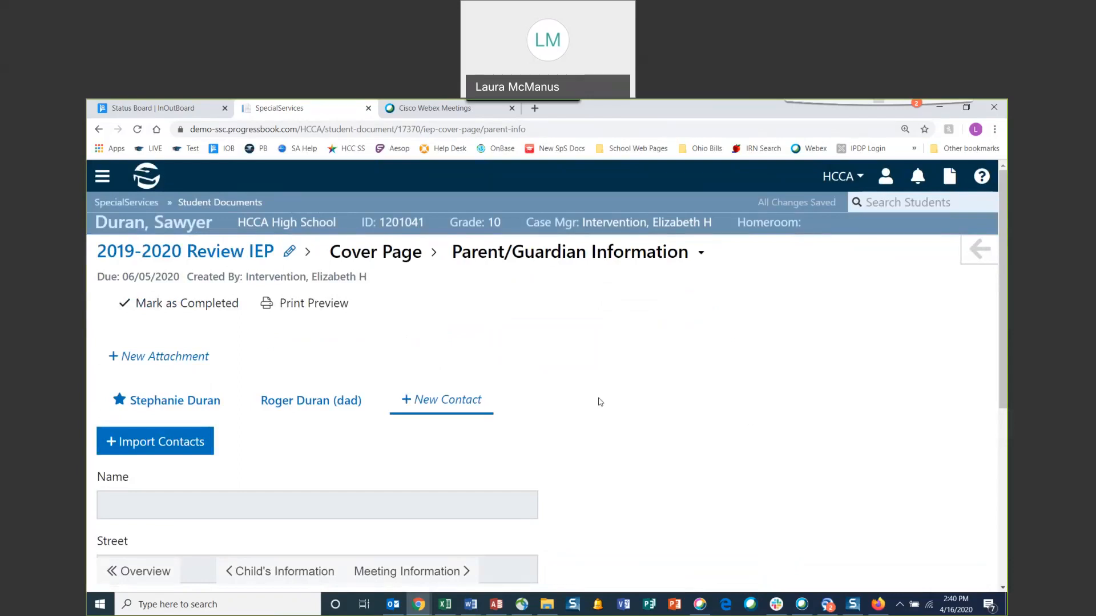
click(179, 307)
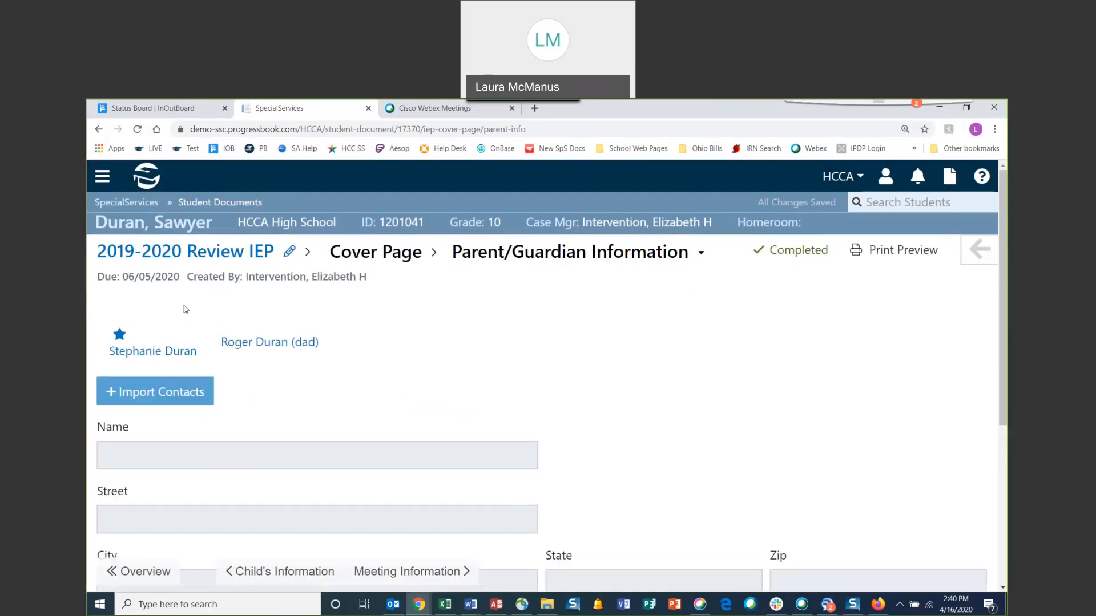
click(189, 253)
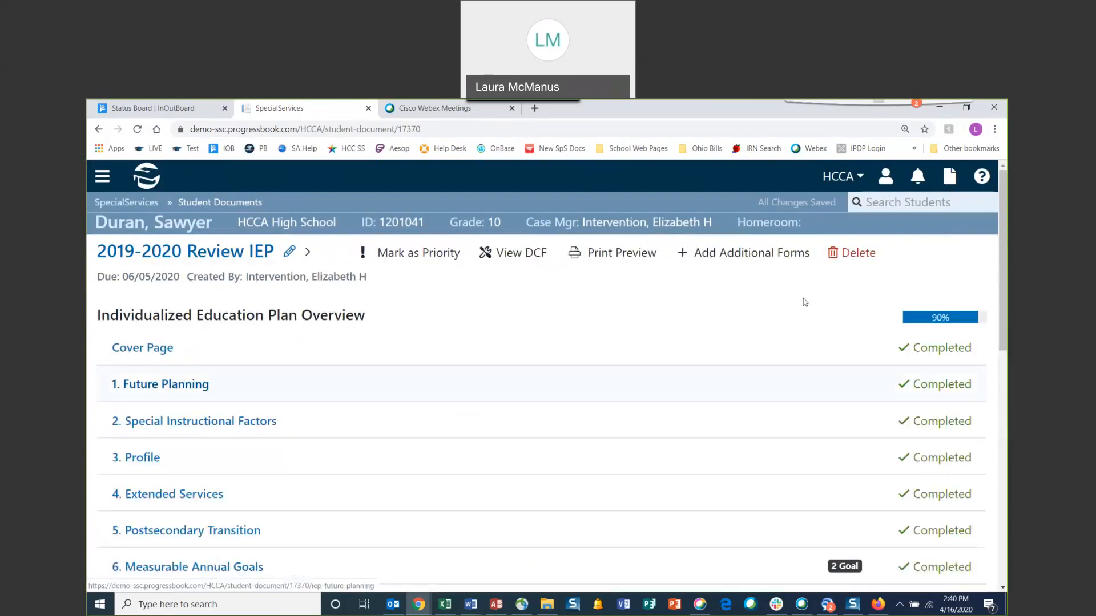
Open section 15 Signatures, begin the Parent/Guardian Signature, and agree to both the intent to sign electronically and the terms
scroll(787, 363, down, 5)
scroll(739, 398, down, 4)
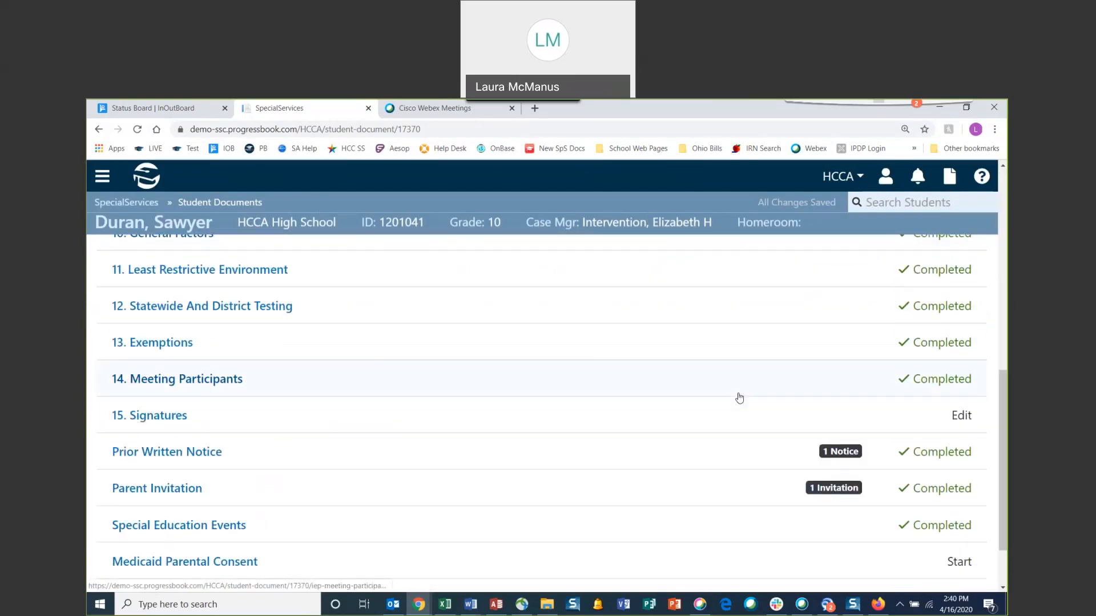
click(166, 419)
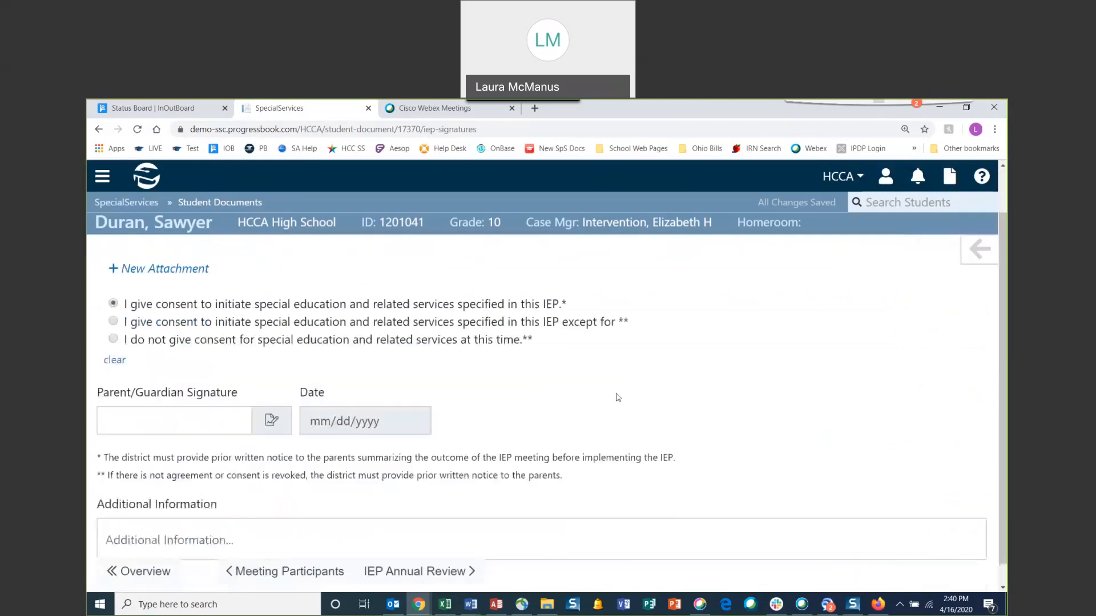
scroll(613, 399, down, 1)
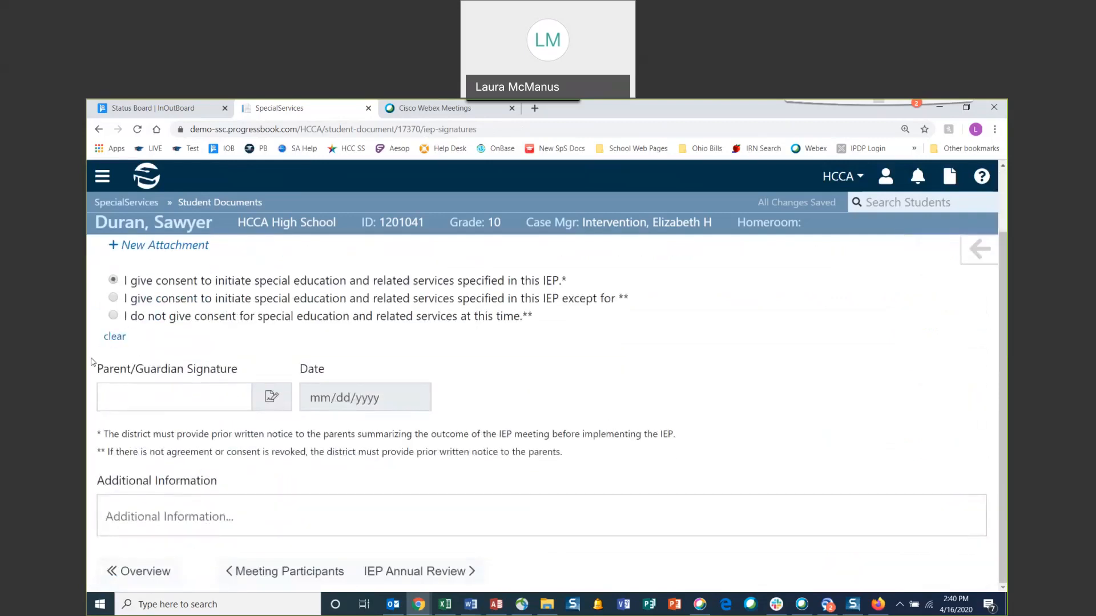
click(272, 399)
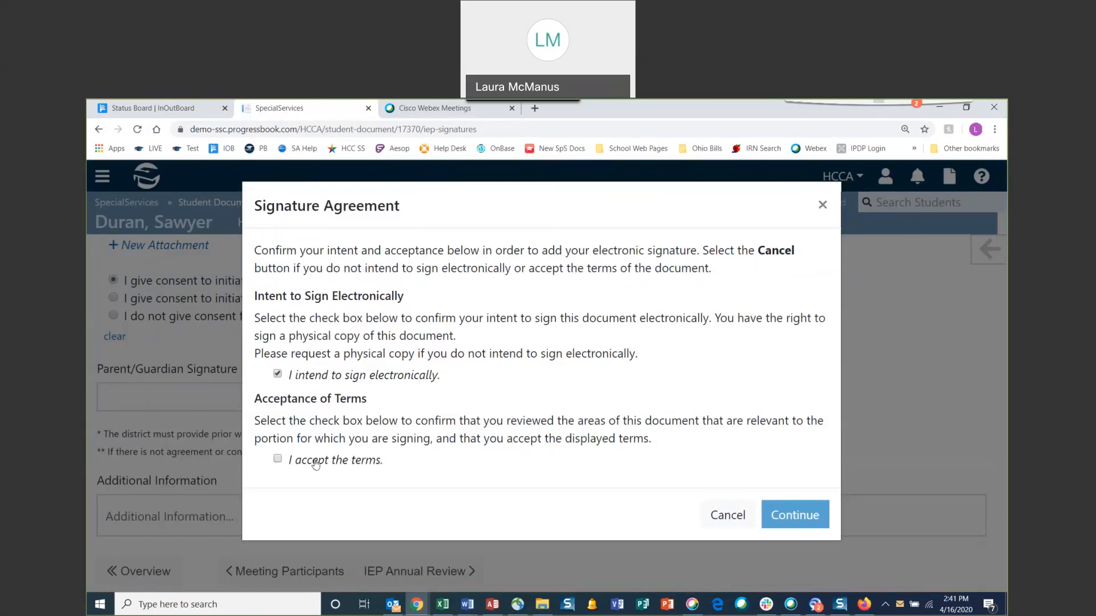
click(278, 460)
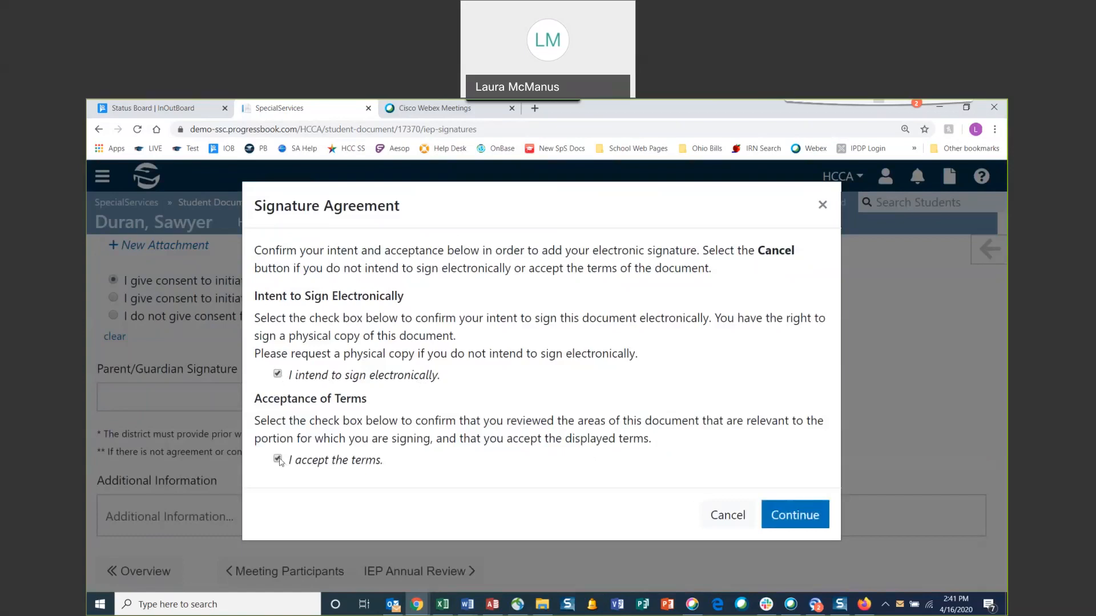
click(808, 515)
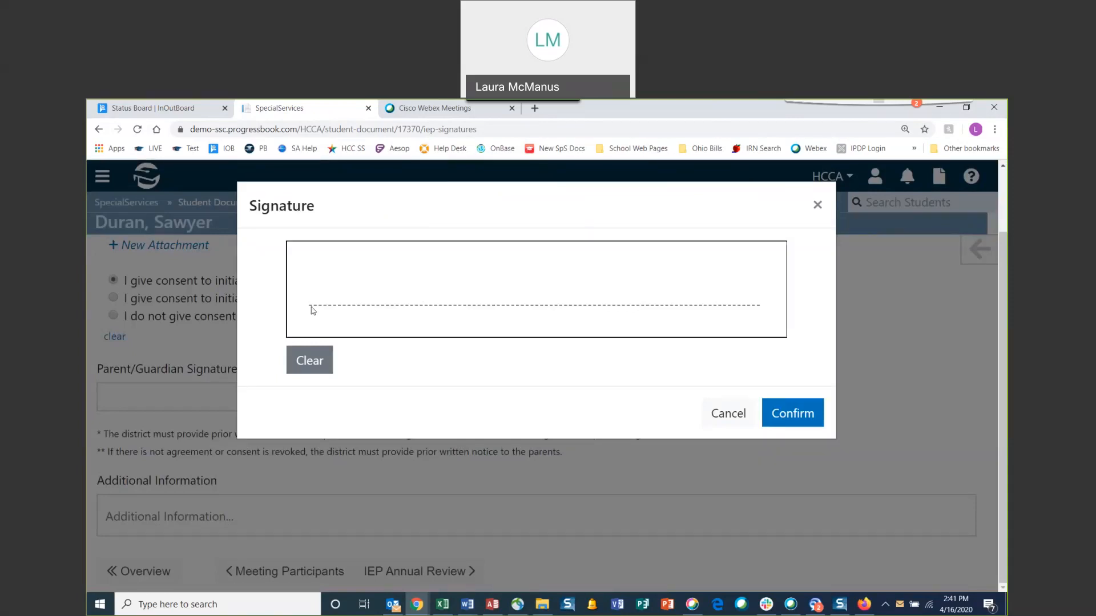
Draw the parent/guardian's signature freehand on the signature line and confirm it
mouse_move(310, 318)
mouse_down()
mouse_move(380, 268)
mouse_move(413, 290)
mouse_up()
drag(335, 262, 710, 299)
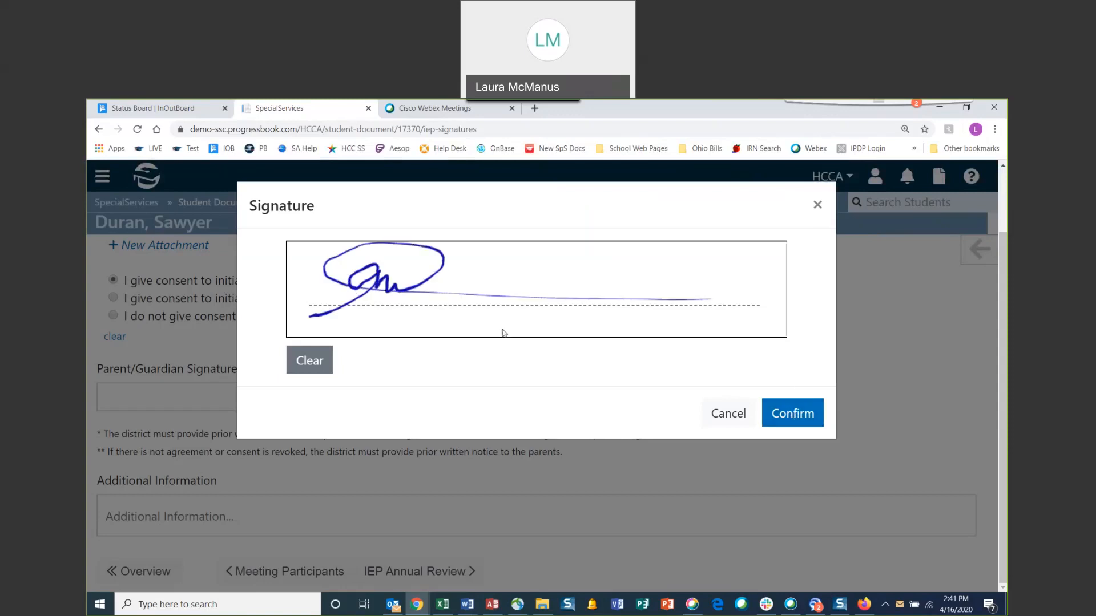
click(789, 411)
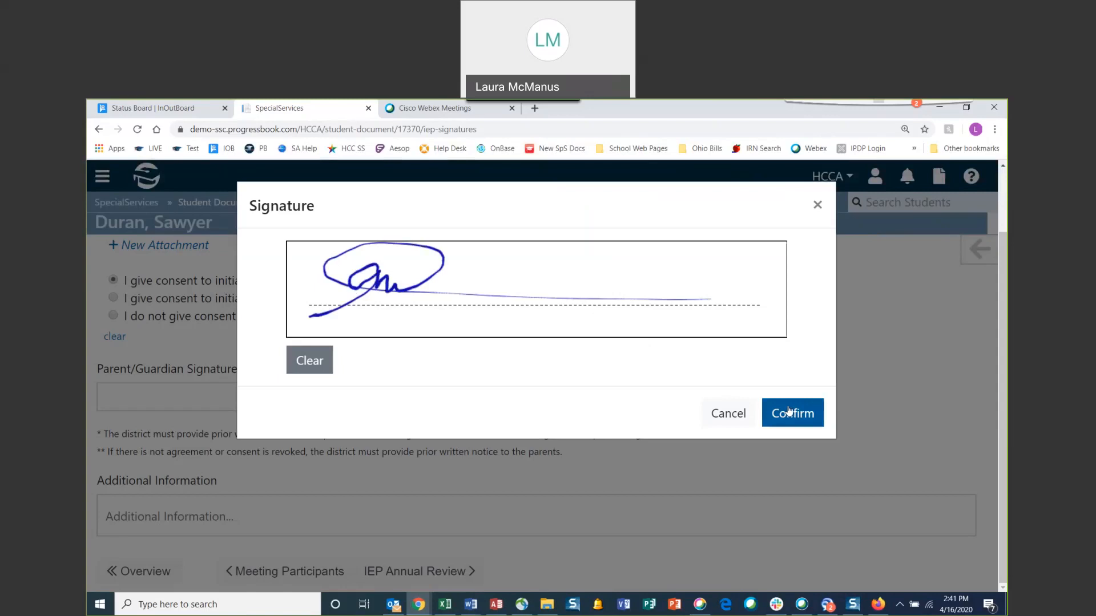
click(791, 415)
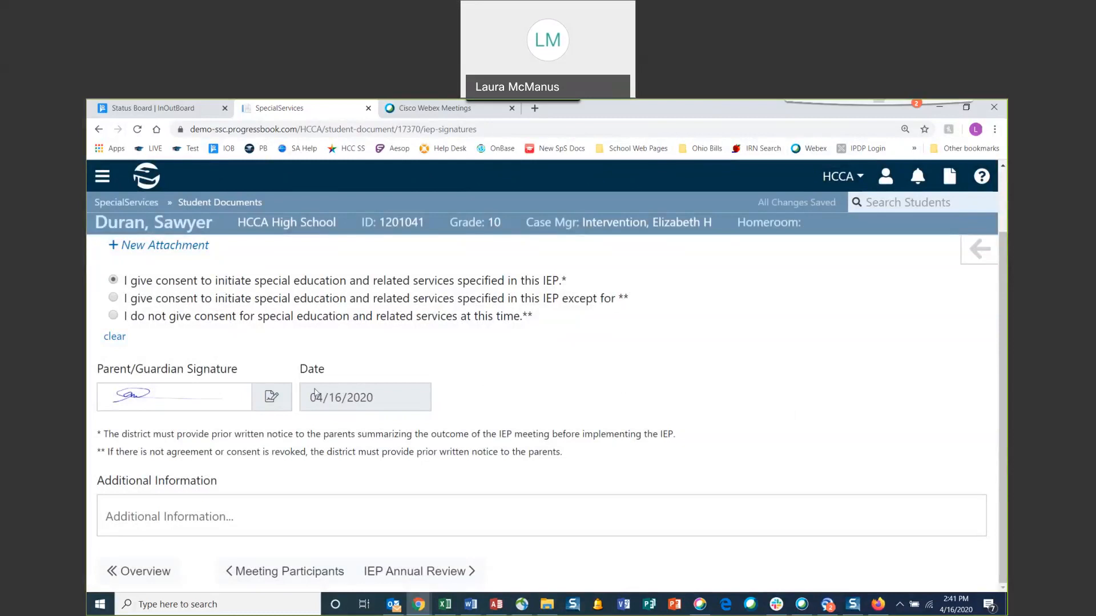
Reopen the Parent/Guardian Signature for re-signing and accept the Signature Agreement's intent and terms again
click(272, 397)
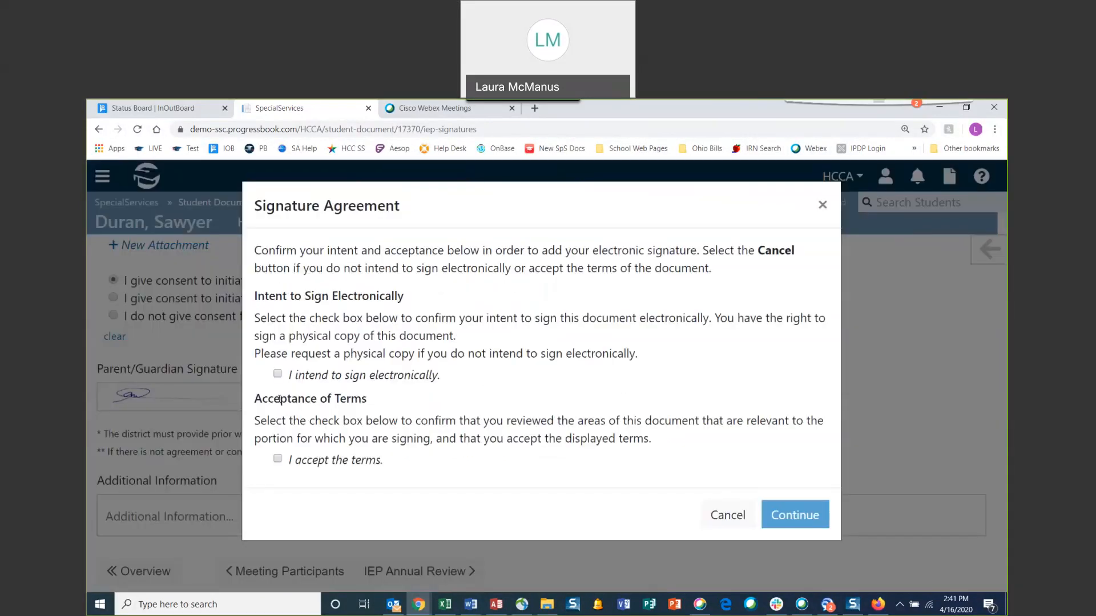
click(354, 376)
click(348, 462)
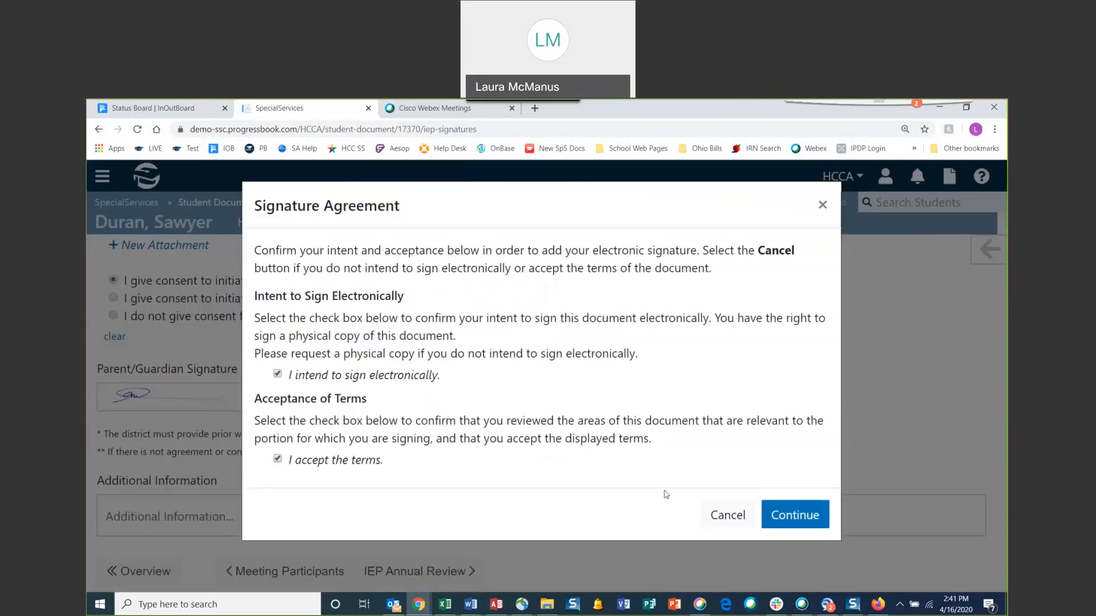
click(794, 514)
Redraw the parent/guardian signature after clearing the trial attempt, confirm it, and mark the Signatures section as completed
click(328, 366)
mouse_move(335, 319)
mouse_down()
mouse_move(371, 252)
mouse_move(394, 292)
mouse_move(801, 294)
mouse_up()
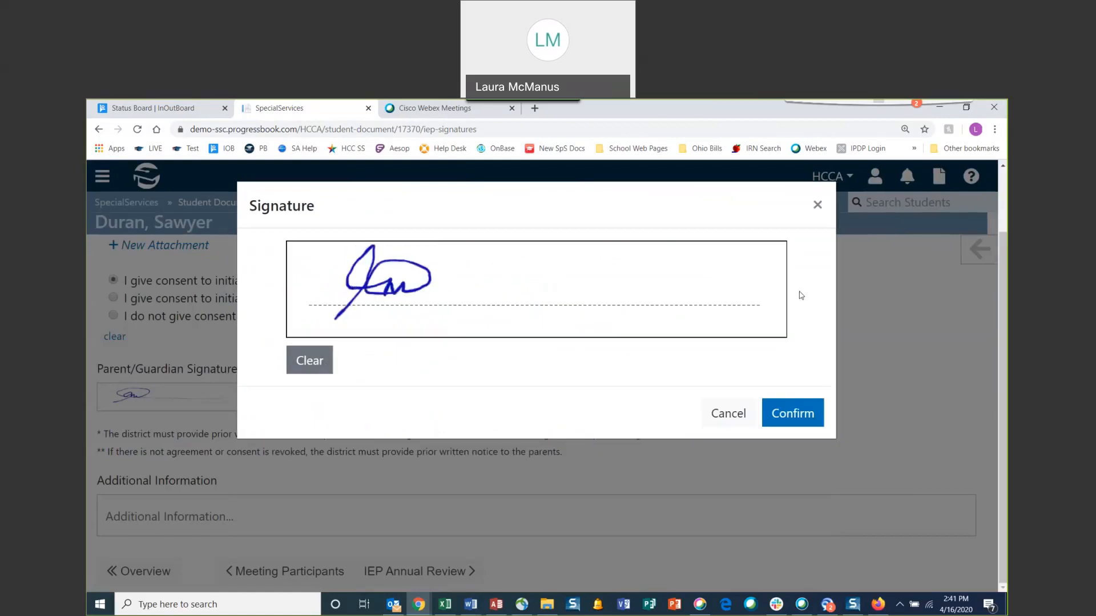
click(322, 361)
mouse_move(361, 255)
mouse_down()
mouse_move(384, 297)
mouse_move(369, 290)
mouse_move(669, 294)
mouse_up()
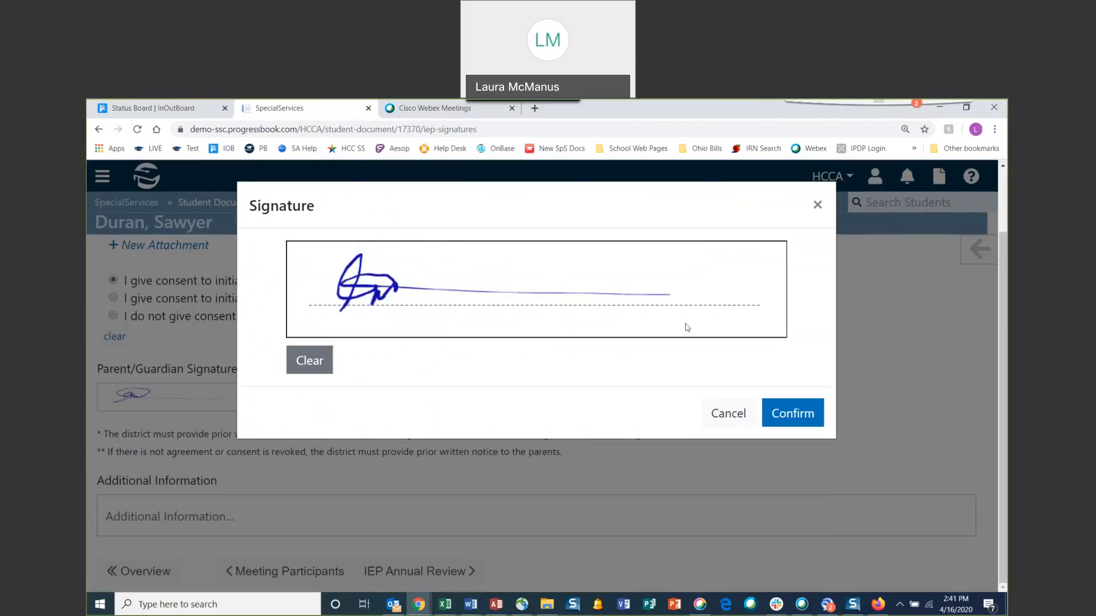
click(795, 412)
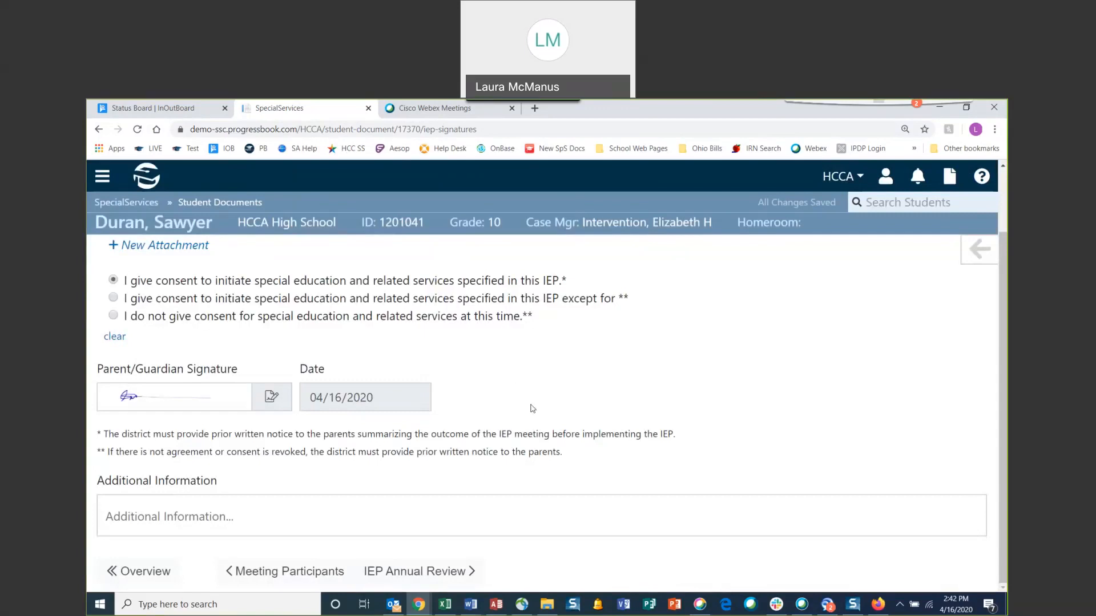
scroll(532, 409, up, 2)
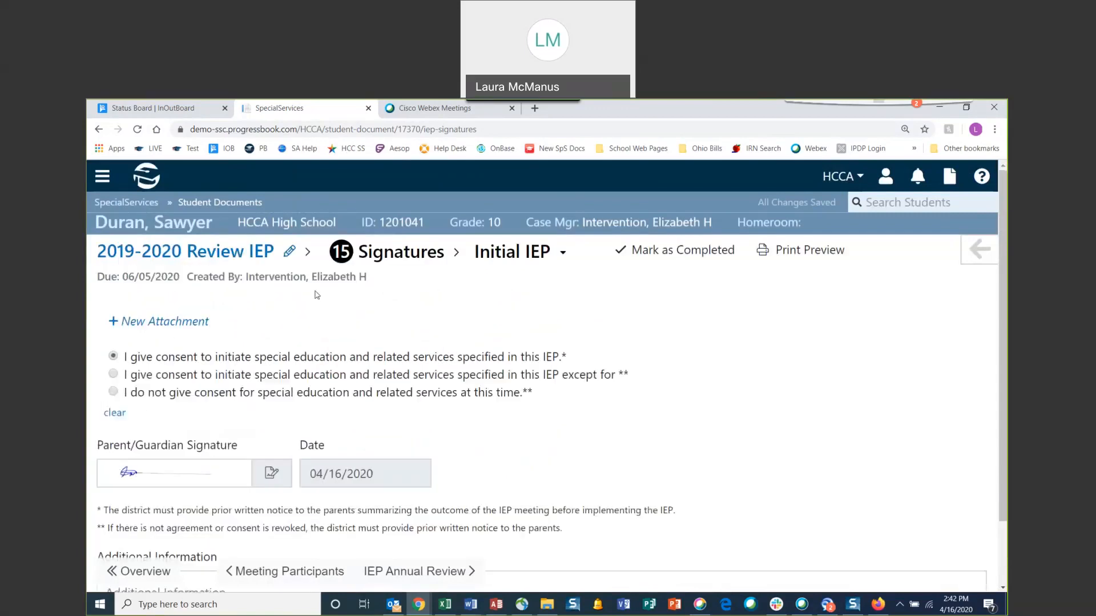
click(663, 254)
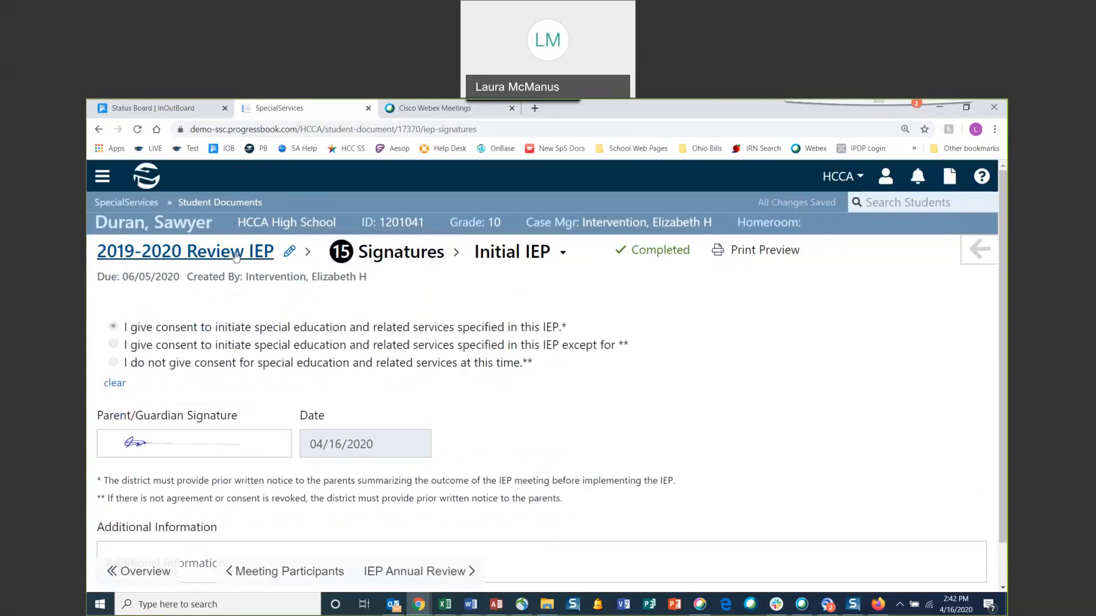
Browse the document's section list, collapse the Signatures subsections, and open Medicaid Parental Consent
click(972, 253)
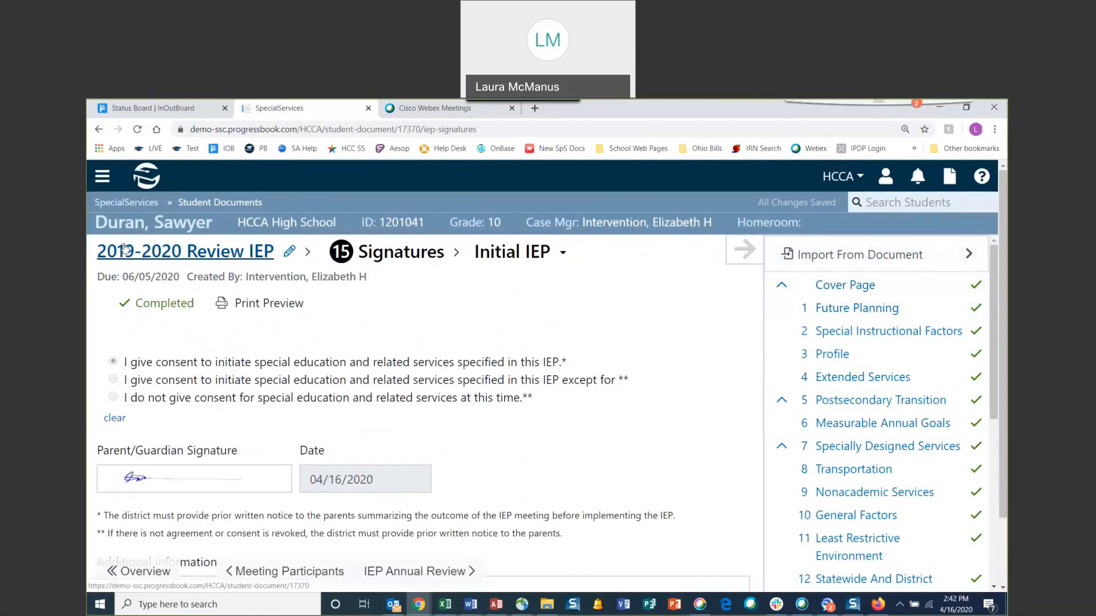
scroll(836, 311, down, 3)
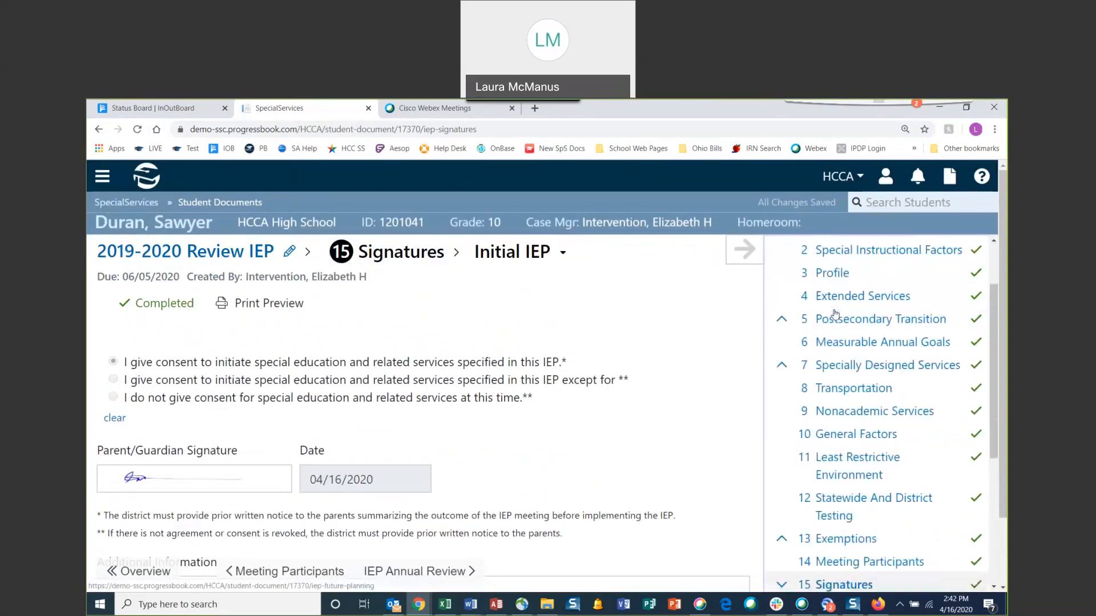
scroll(833, 342, down, 3)
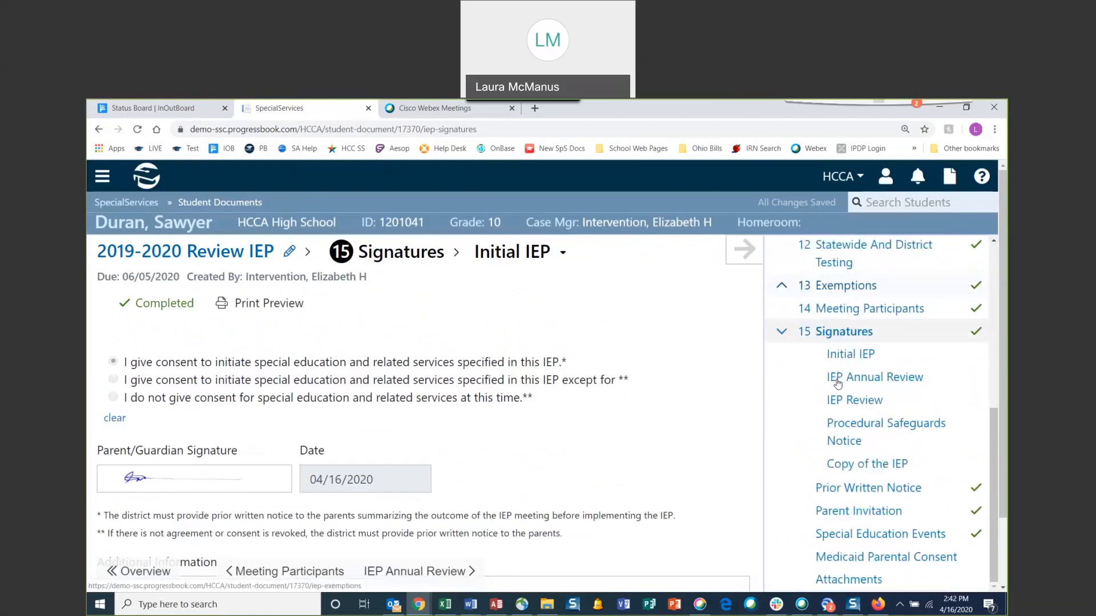
click(782, 333)
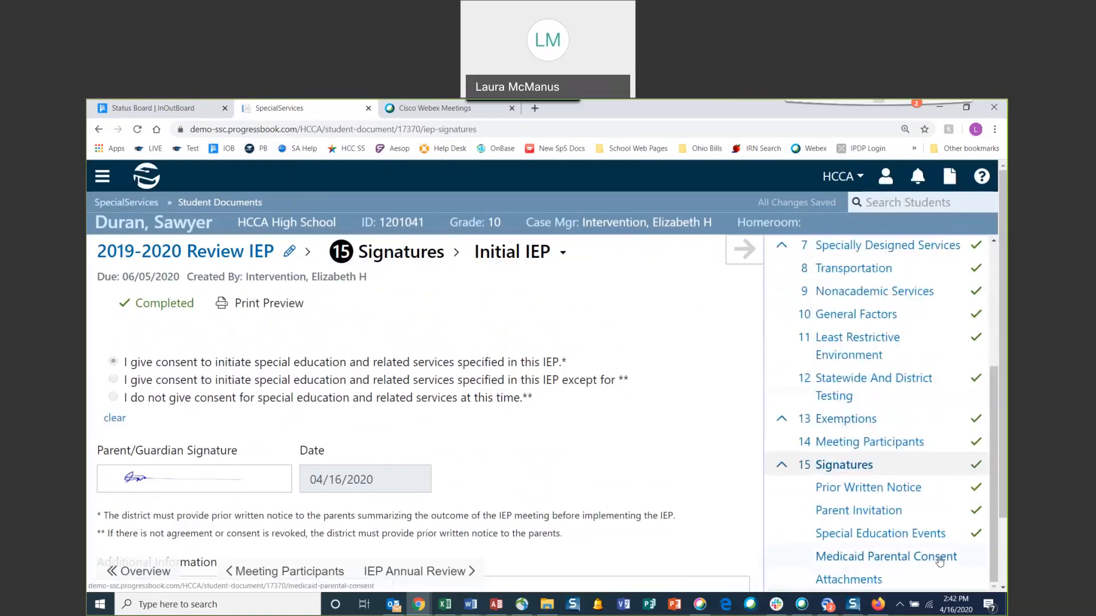
click(939, 559)
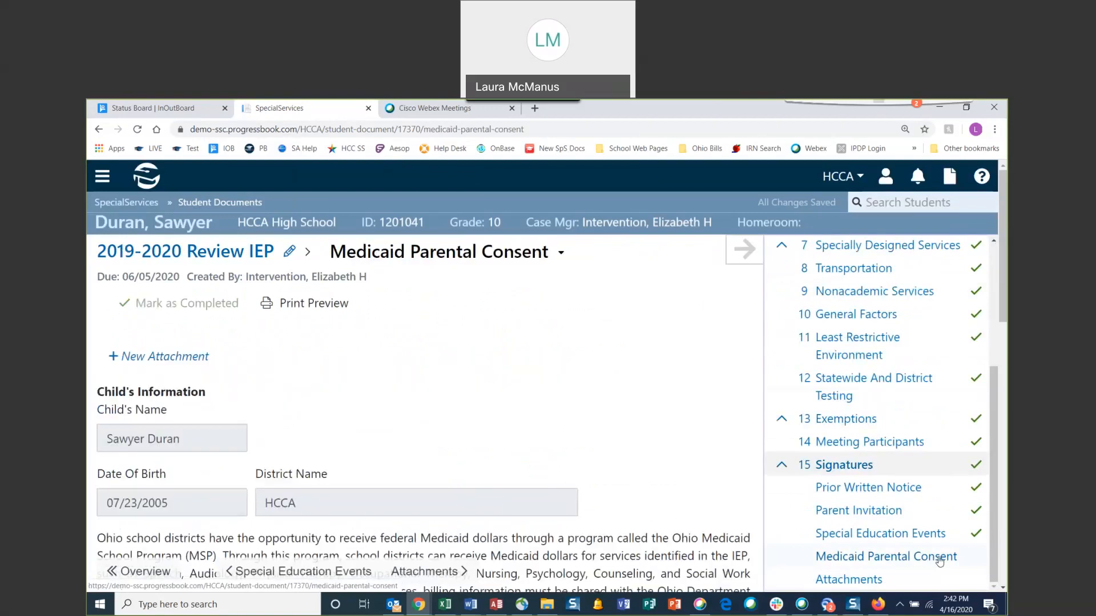
Return to the 2019-2020 Review IEP overview and view the additional forms available without adding any
click(740, 244)
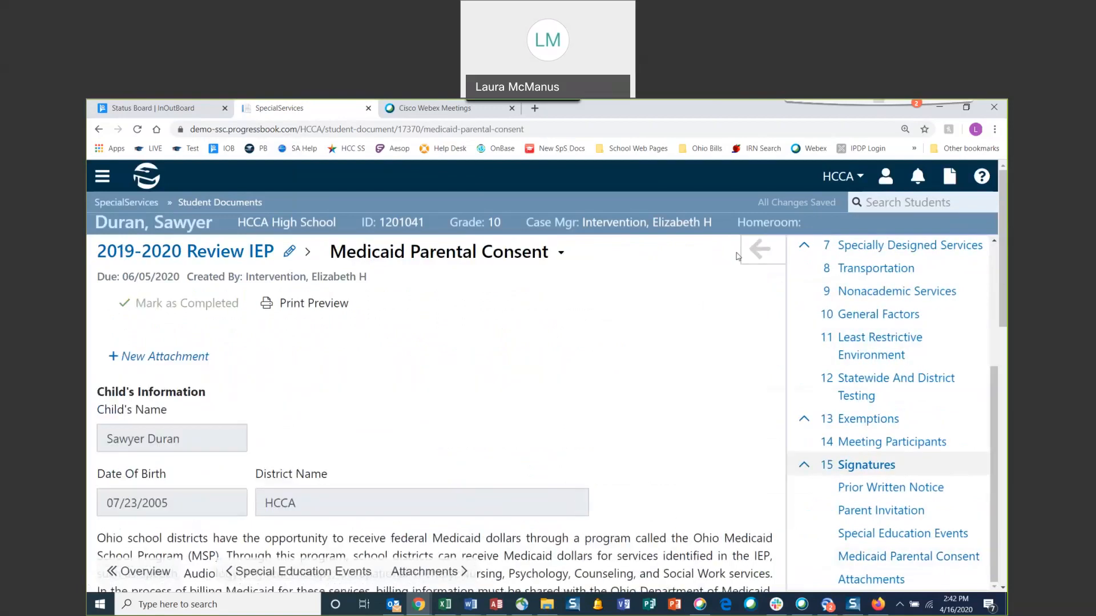
click(197, 258)
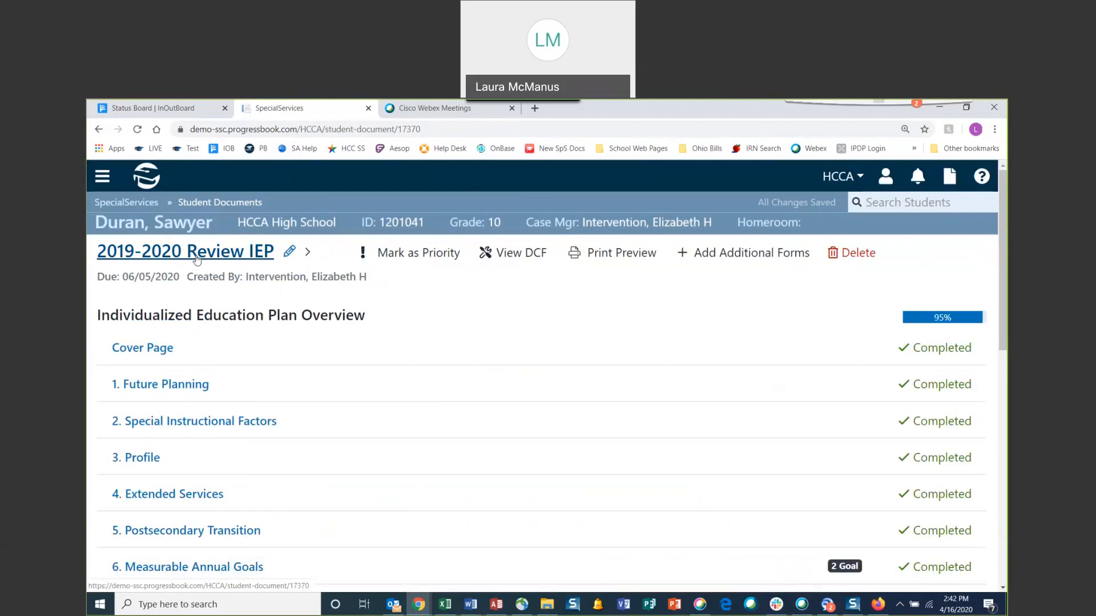
click(791, 261)
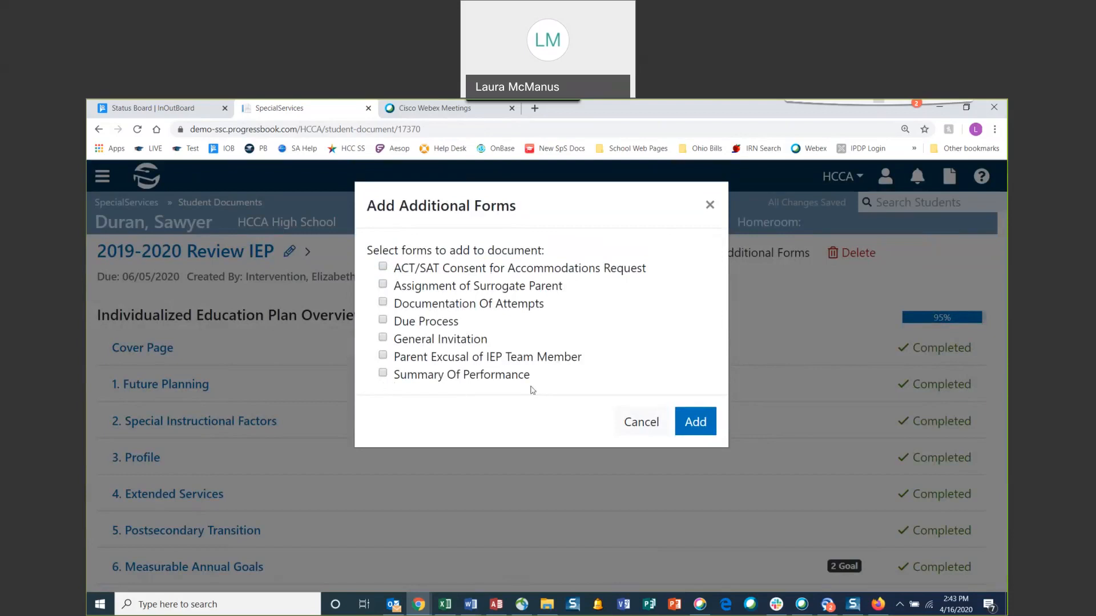
click(639, 423)
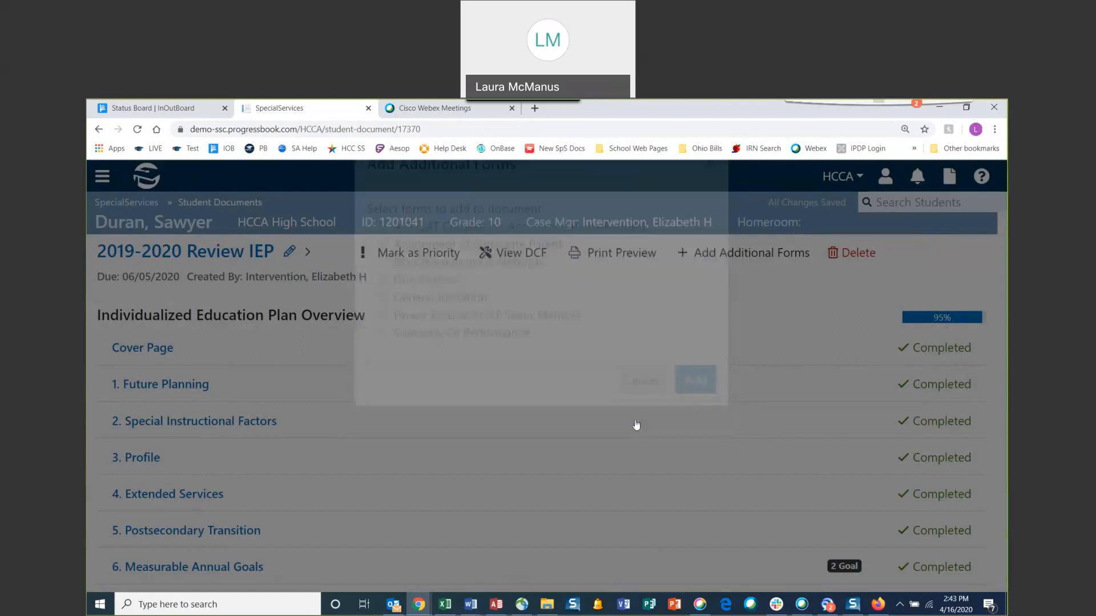
Open Medicaid Parental Consent from the overview and enter "." as its Additional Information
scroll(627, 402, down, 1)
scroll(627, 403, down, 9)
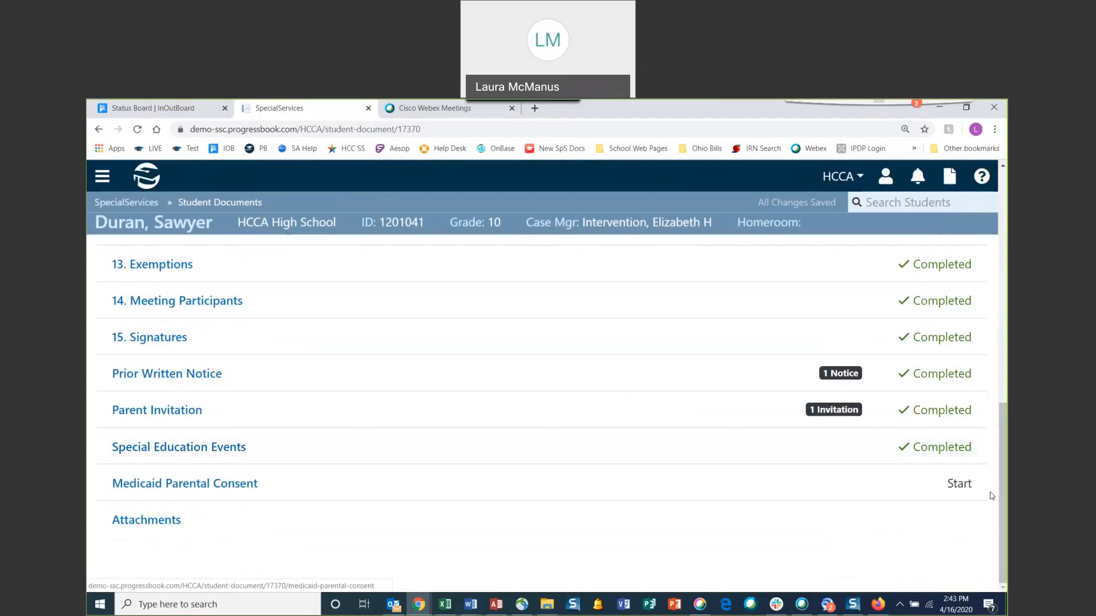
click(238, 486)
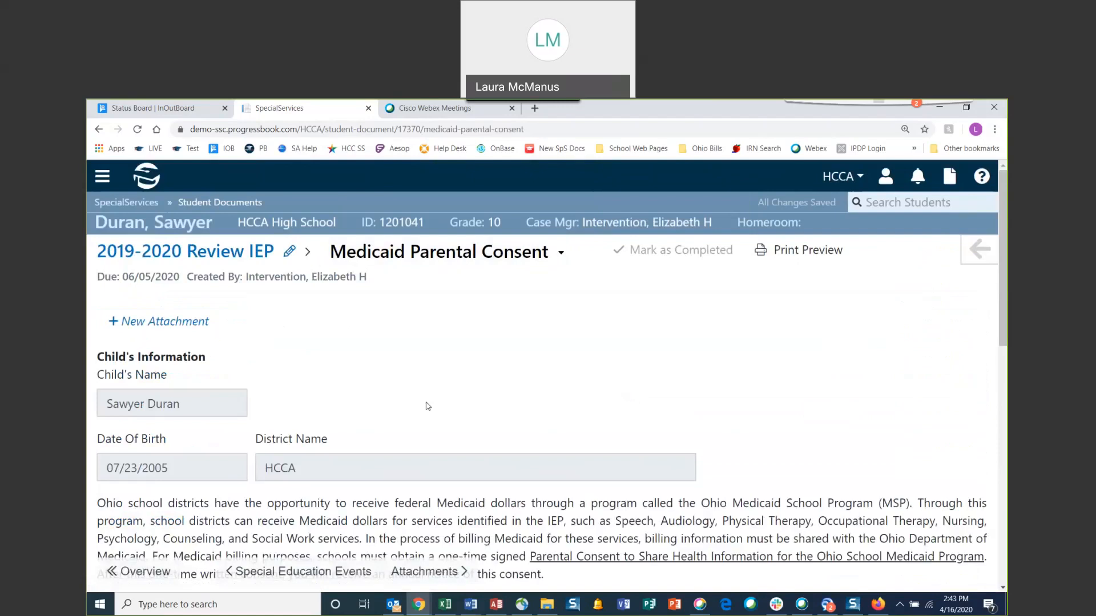
scroll(428, 406, down, 1)
scroll(428, 406, down, 8)
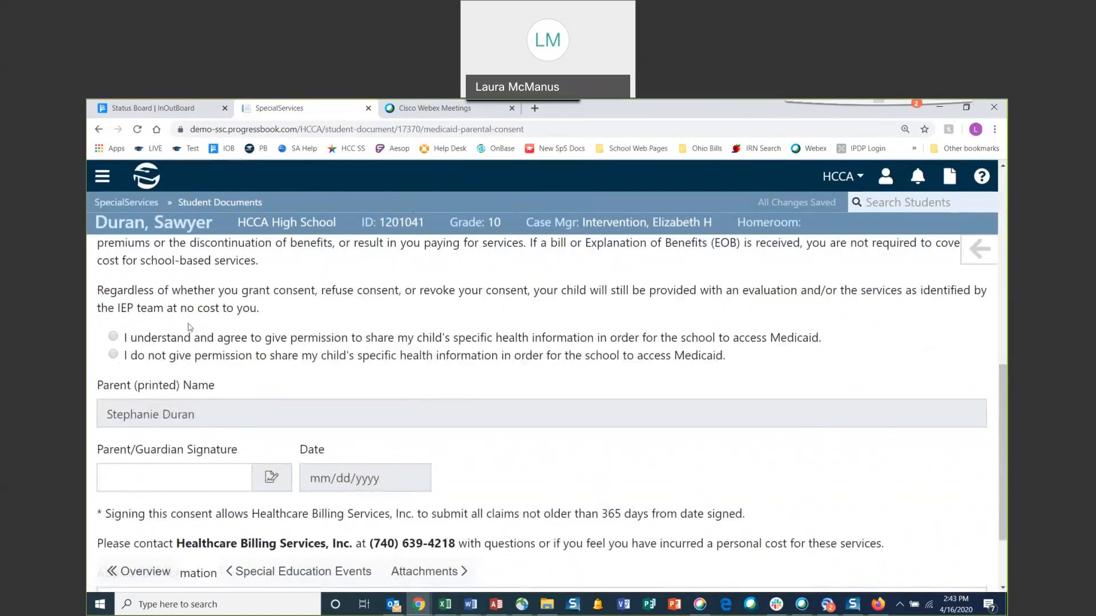
scroll(434, 383, down, 2)
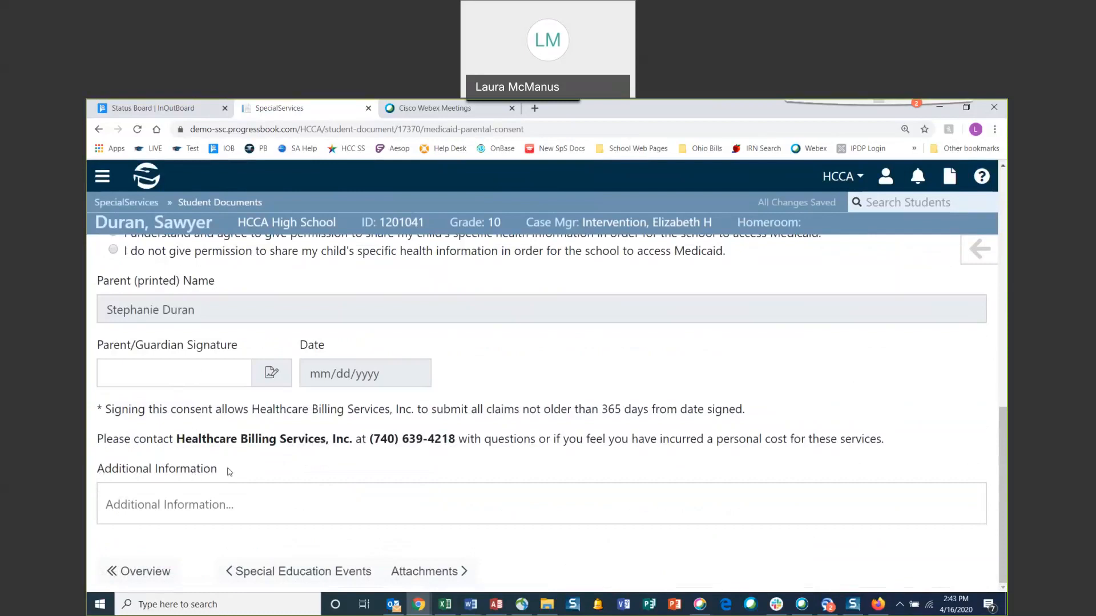
click(141, 505)
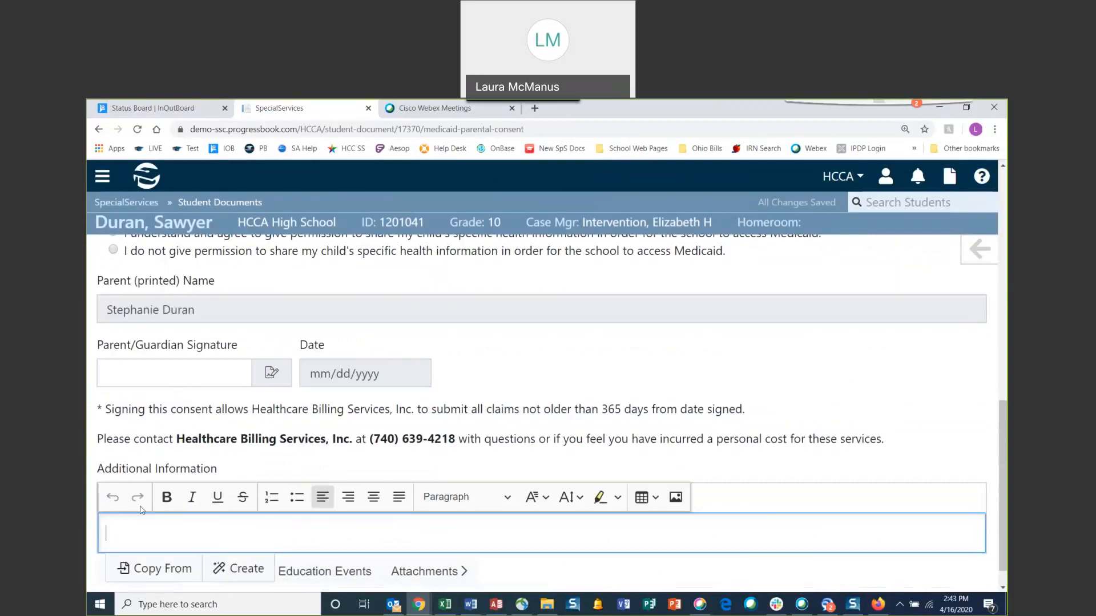
text(.)
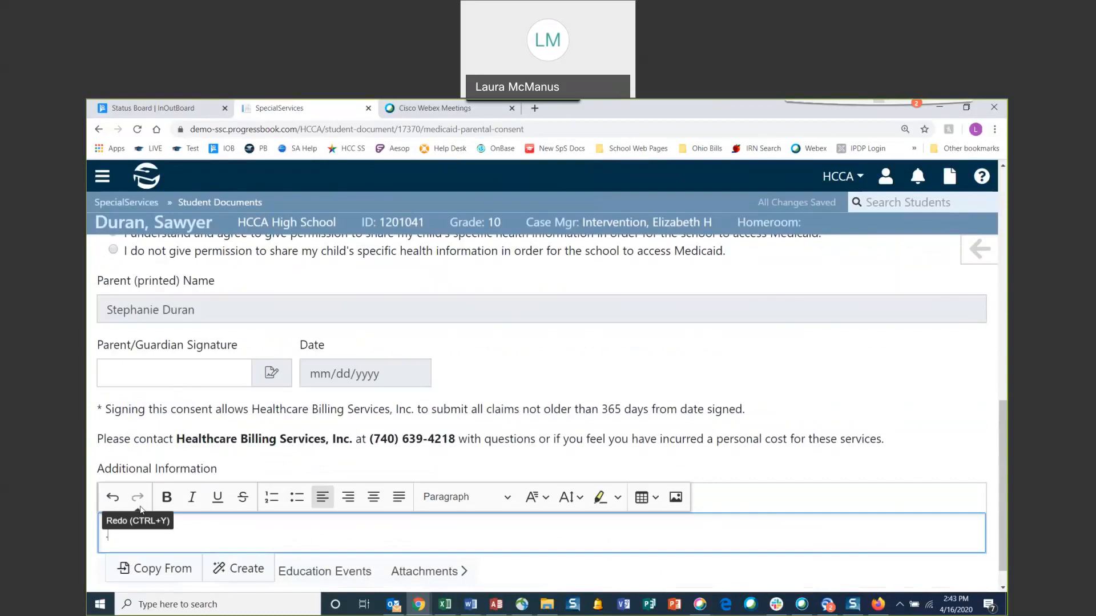
click(581, 353)
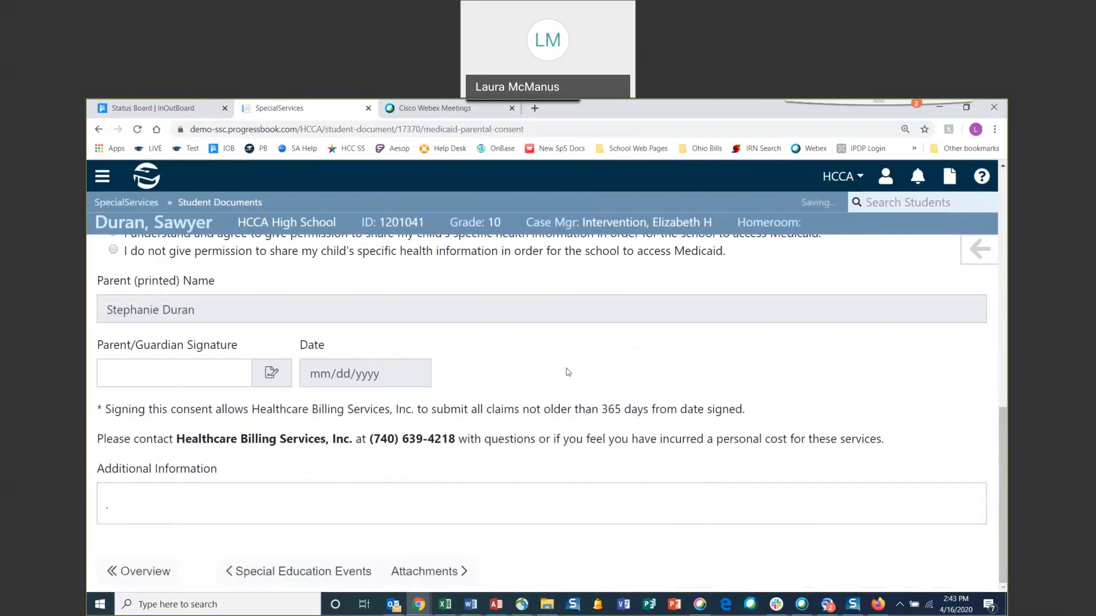
Mark the Medicaid Parental Consent section as completed and show the document's section list
scroll(544, 384, up, 1)
scroll(546, 387, up, 8)
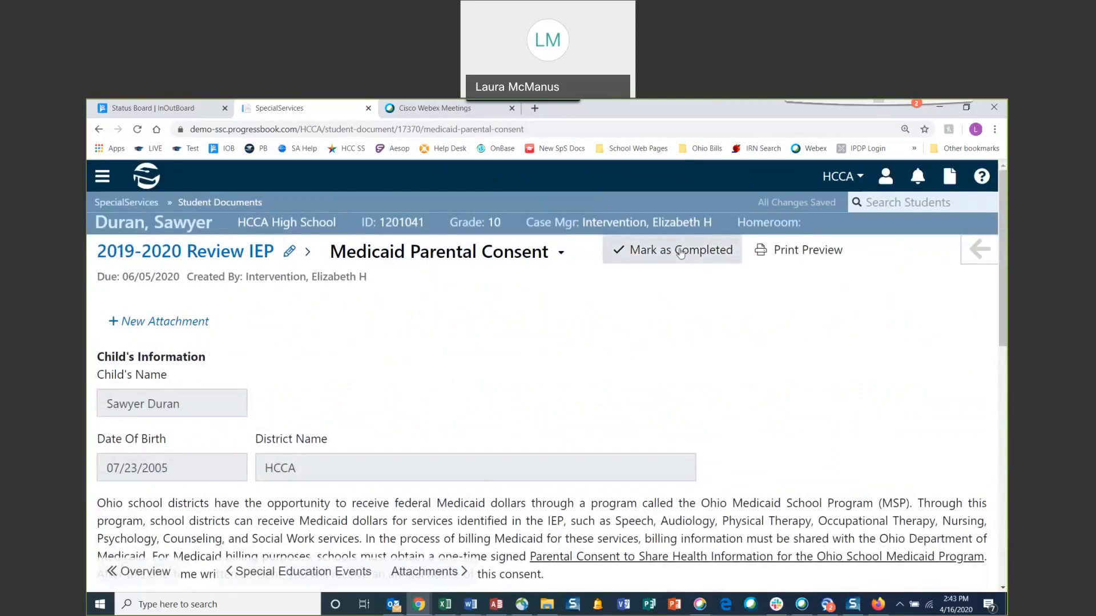
click(680, 253)
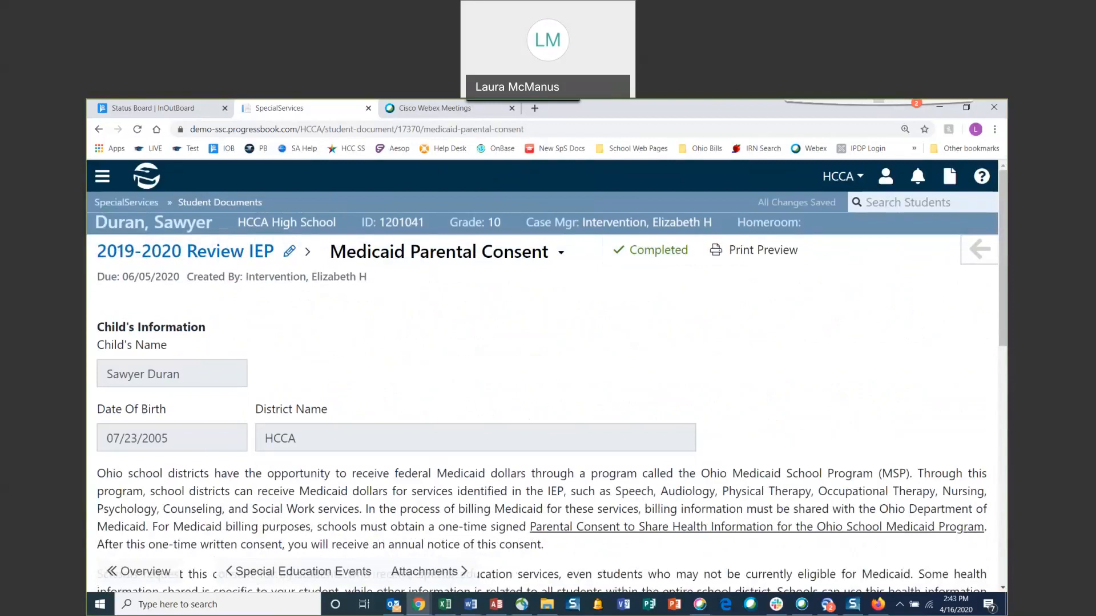
click(969, 261)
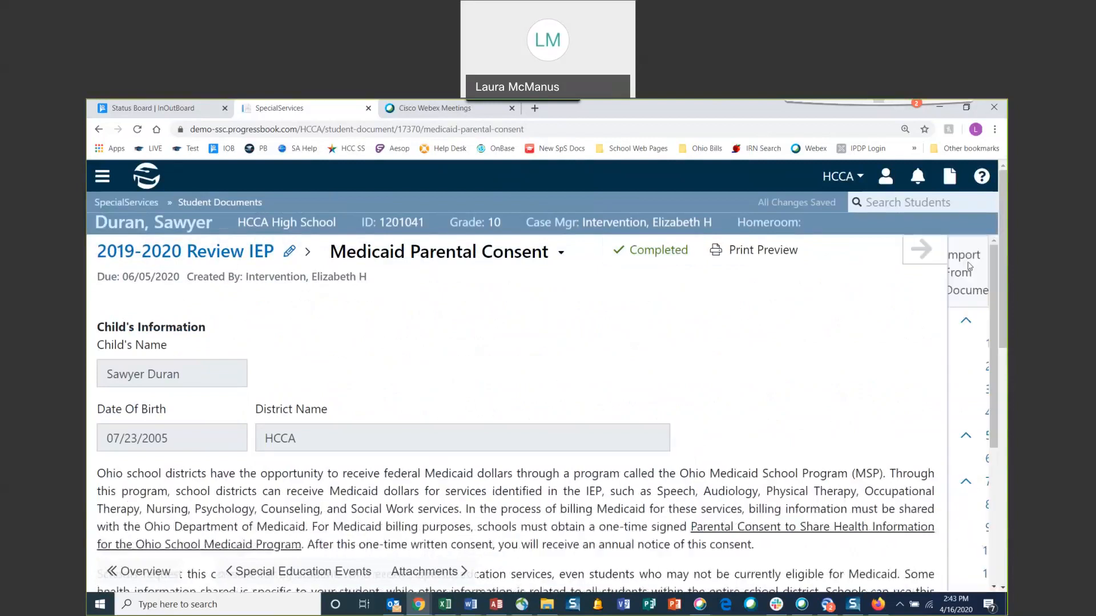
Check the completion marks of all sections in the document's section list, then hide the list
scroll(885, 409, down, 5)
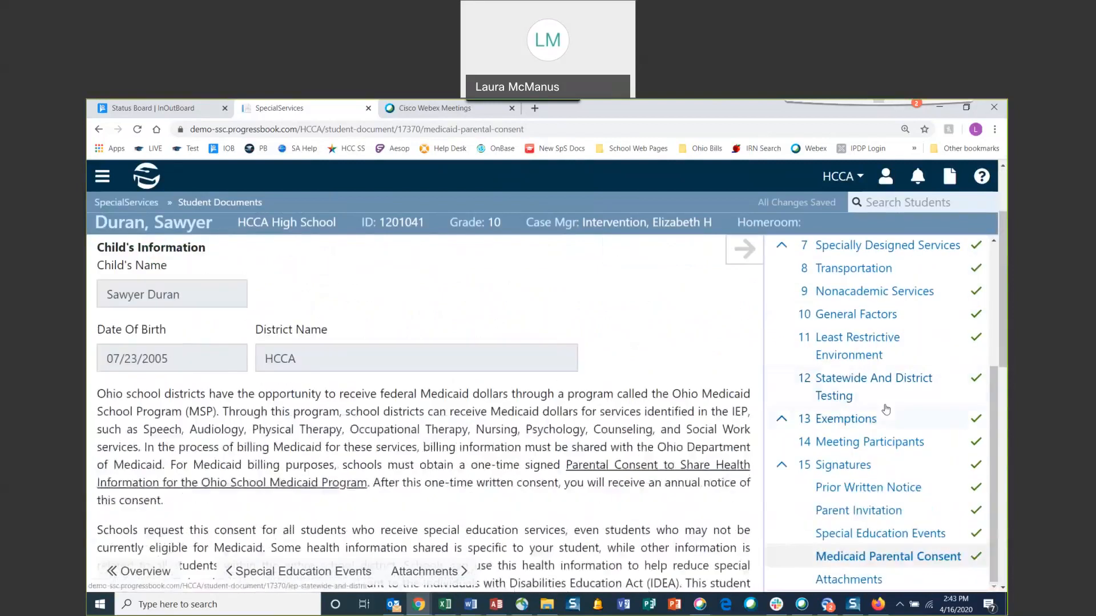
scroll(886, 409, down, 5)
scroll(886, 410, up, 4)
scroll(761, 261, up, 10)
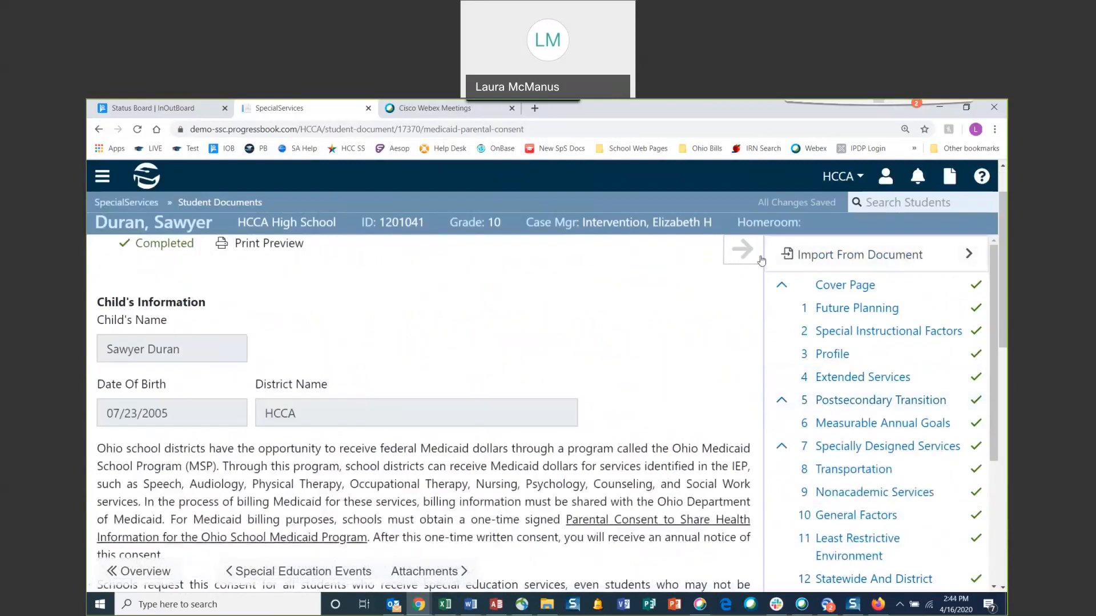
click(761, 261)
scroll(400, 285, up, 2)
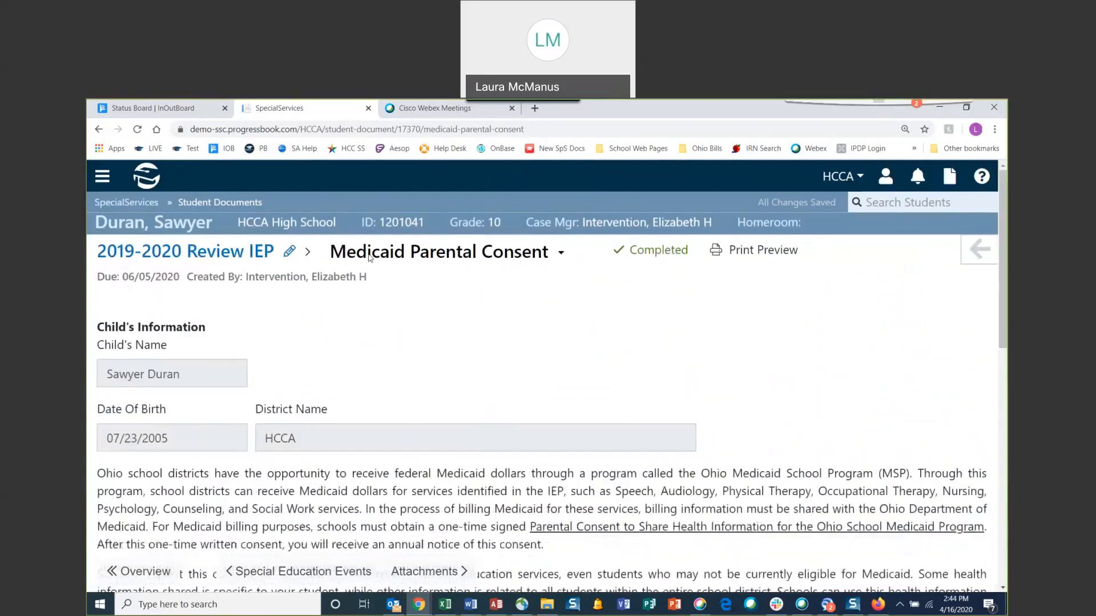
Open the Cover Page's IEP Form Status and review the checklist of numbered IEP sections
click(369, 259)
click(365, 287)
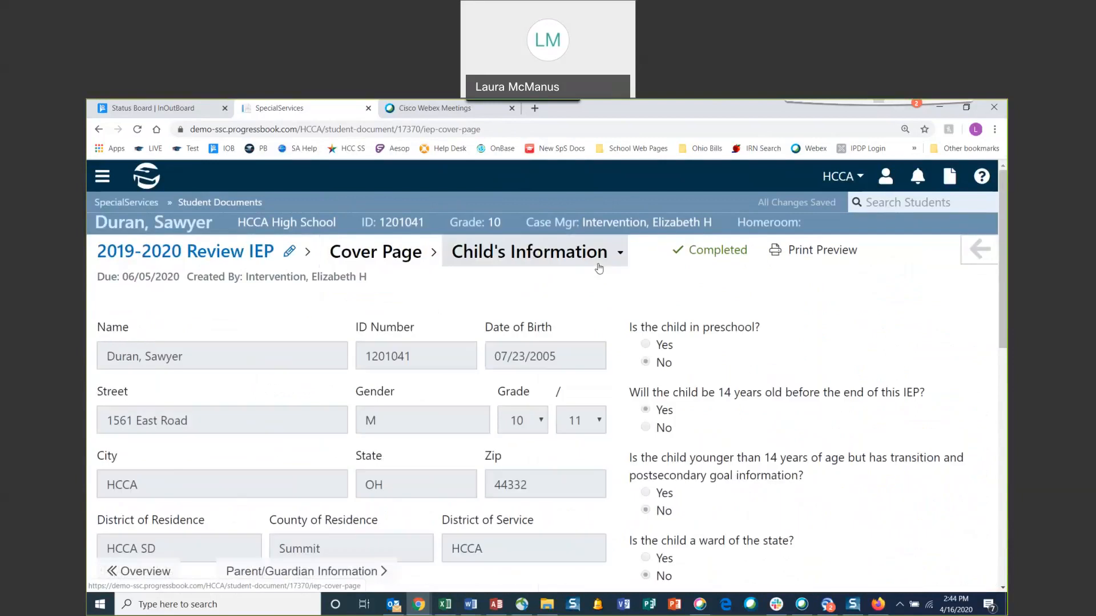
click(613, 261)
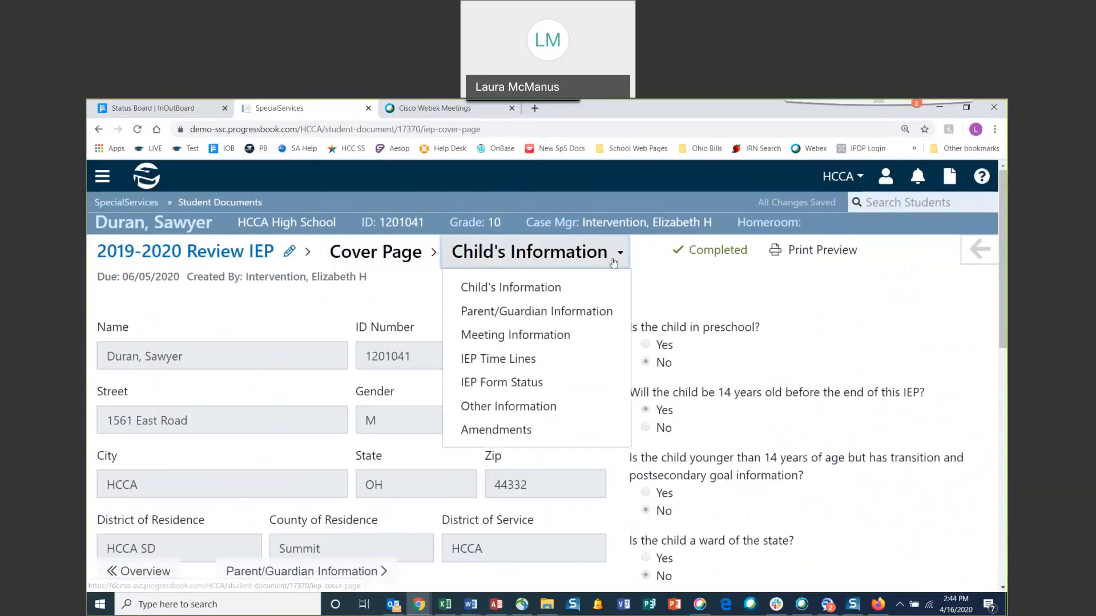
click(534, 384)
scroll(94, 438, down, 3)
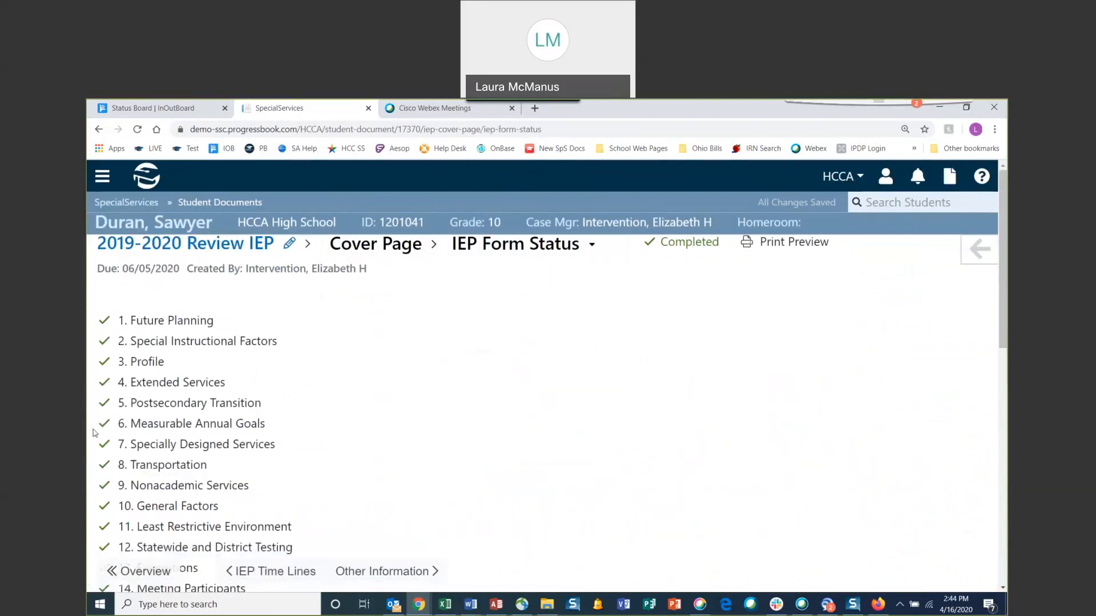
scroll(104, 385, up, 5)
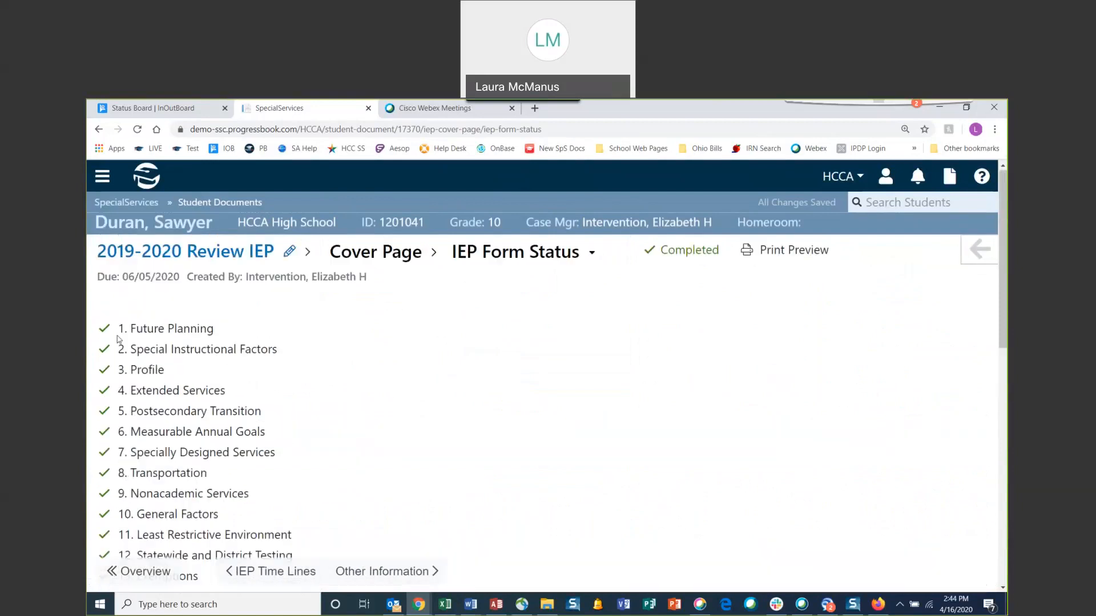
scroll(123, 337, down, 5)
scroll(229, 264, up, 8)
Return to the 2019-2020 Review IEP overview, review its EMIS Data Collection Form (DCF), and exit the preview
click(229, 254)
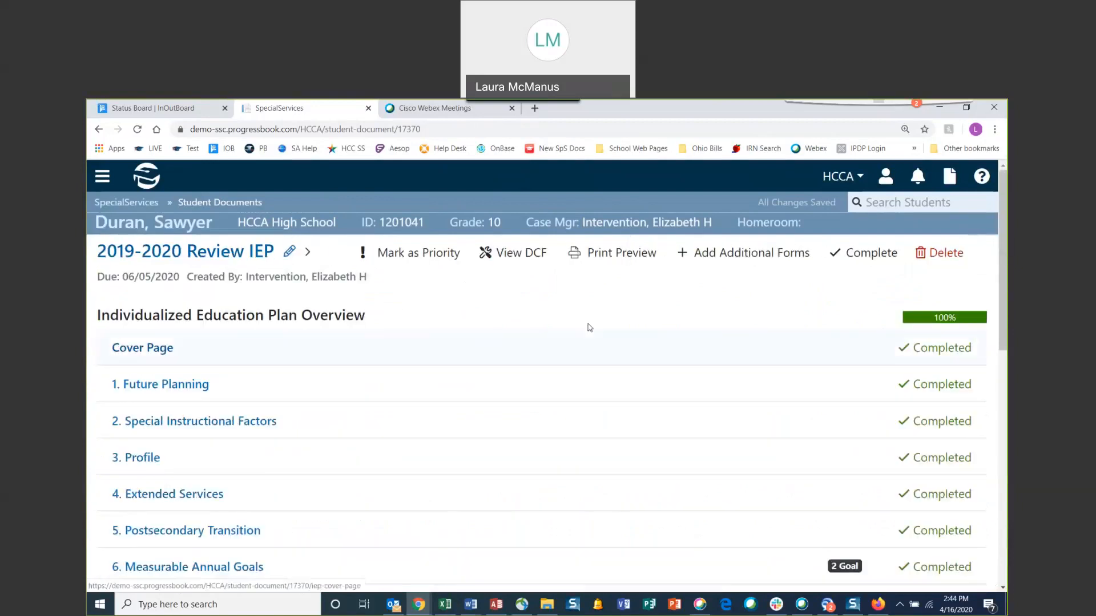
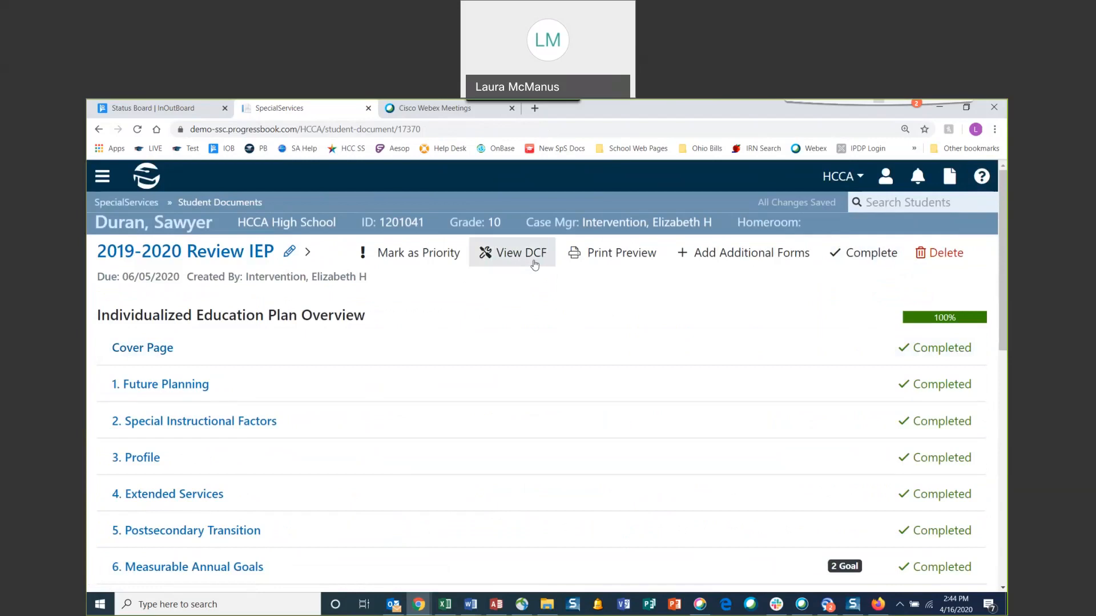
click(534, 263)
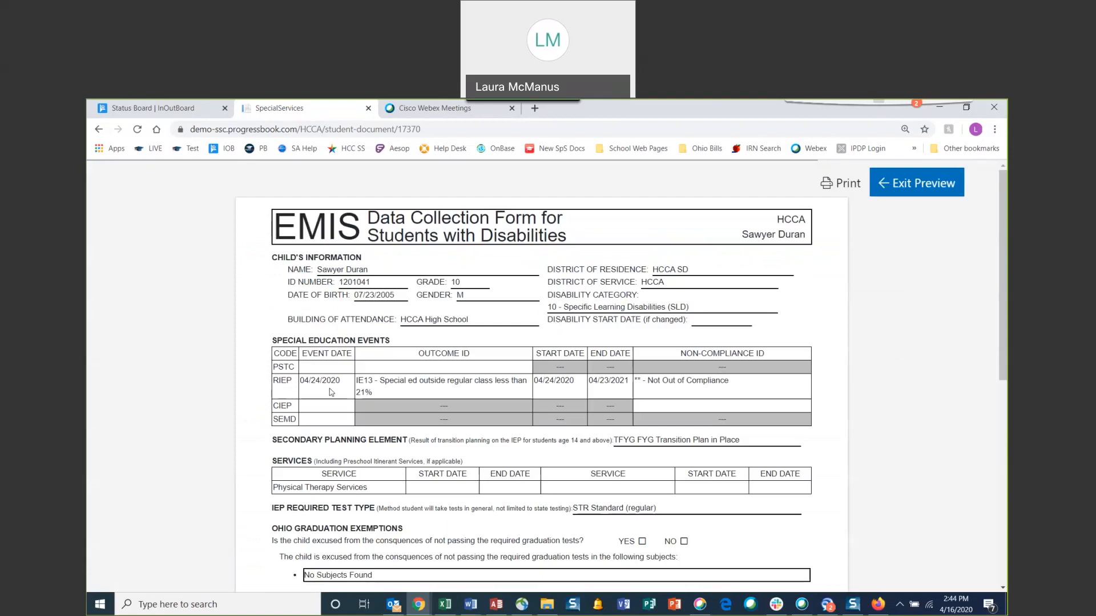
scroll(507, 441, down, 2)
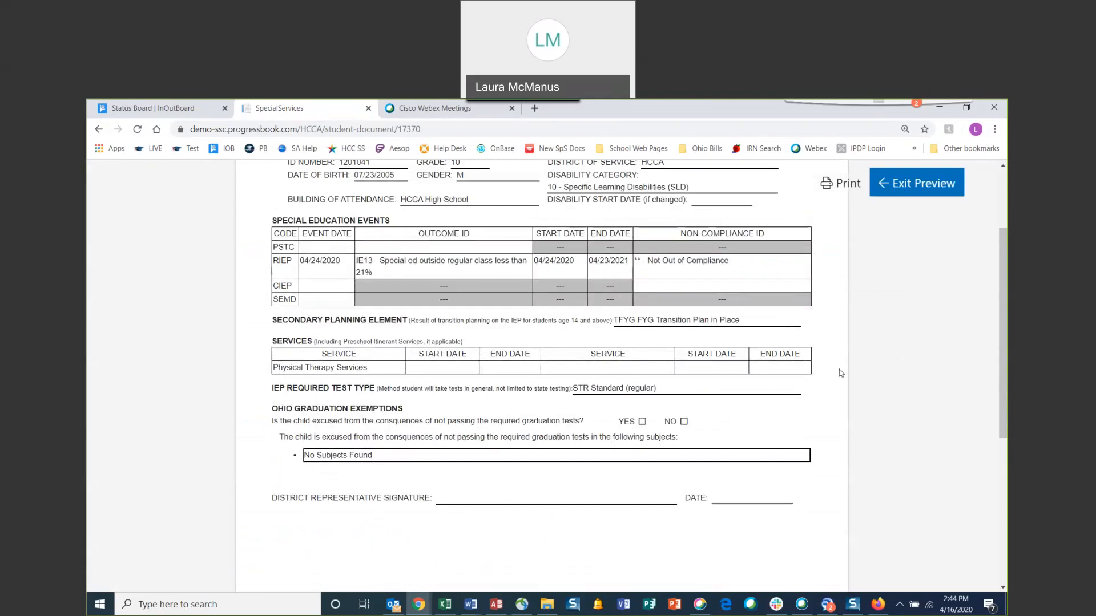
scroll(837, 368, up, 2)
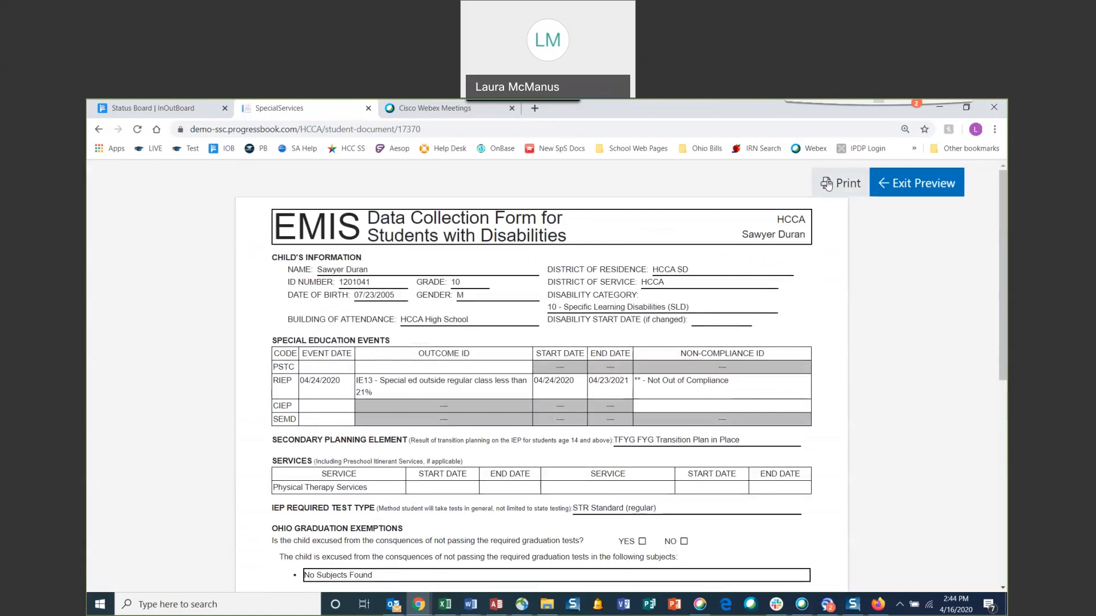
click(916, 183)
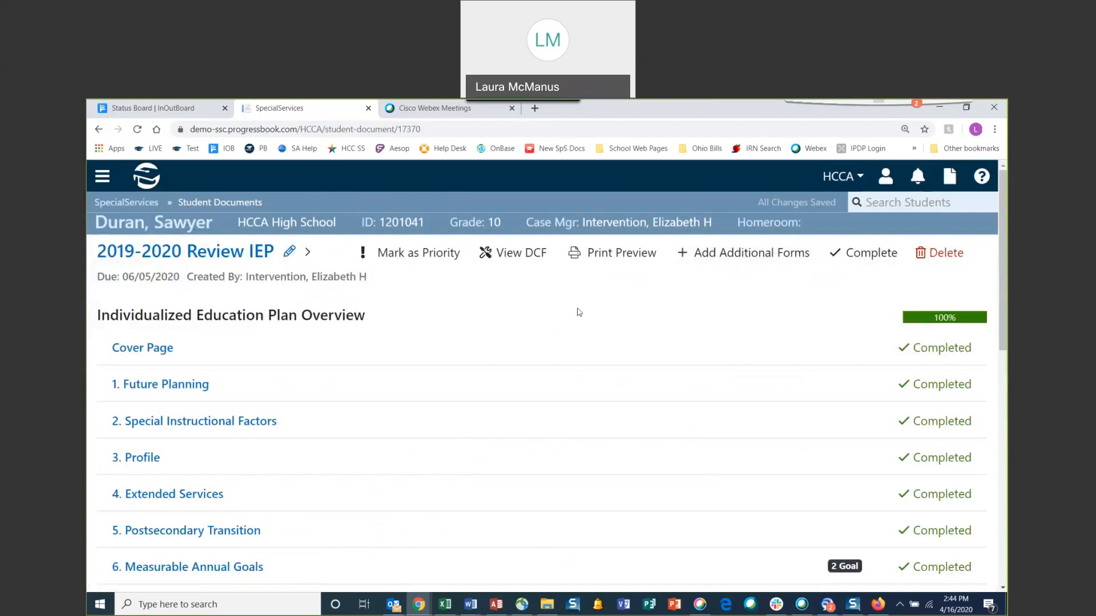
Open the print preview of the whole IEP and review it from the cover page through Extended School Year Services
click(621, 253)
scroll(587, 335, down, 3)
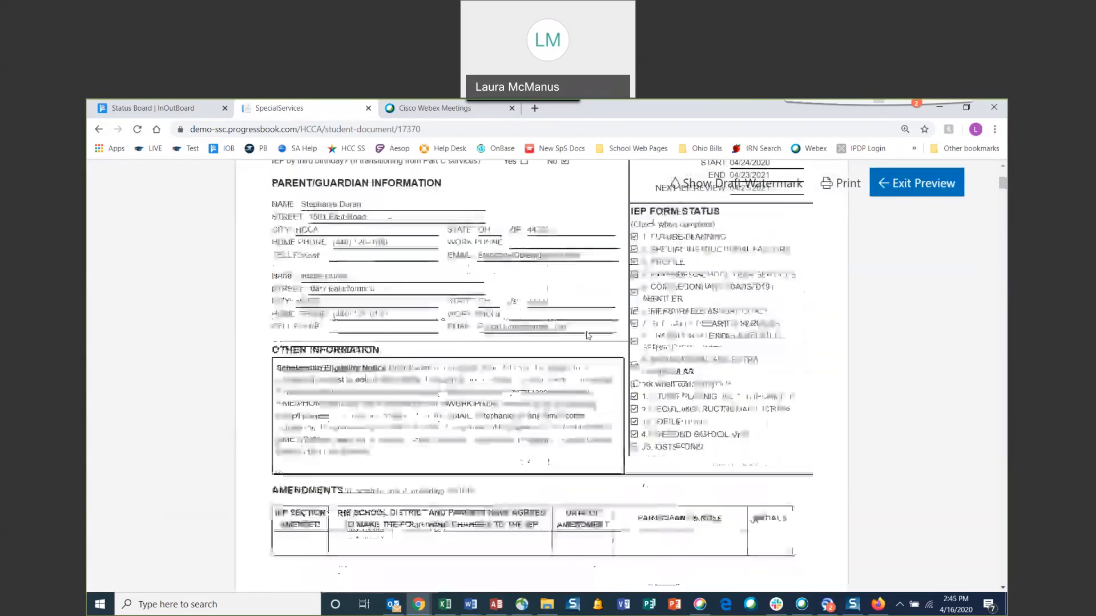
scroll(587, 335, down, 5)
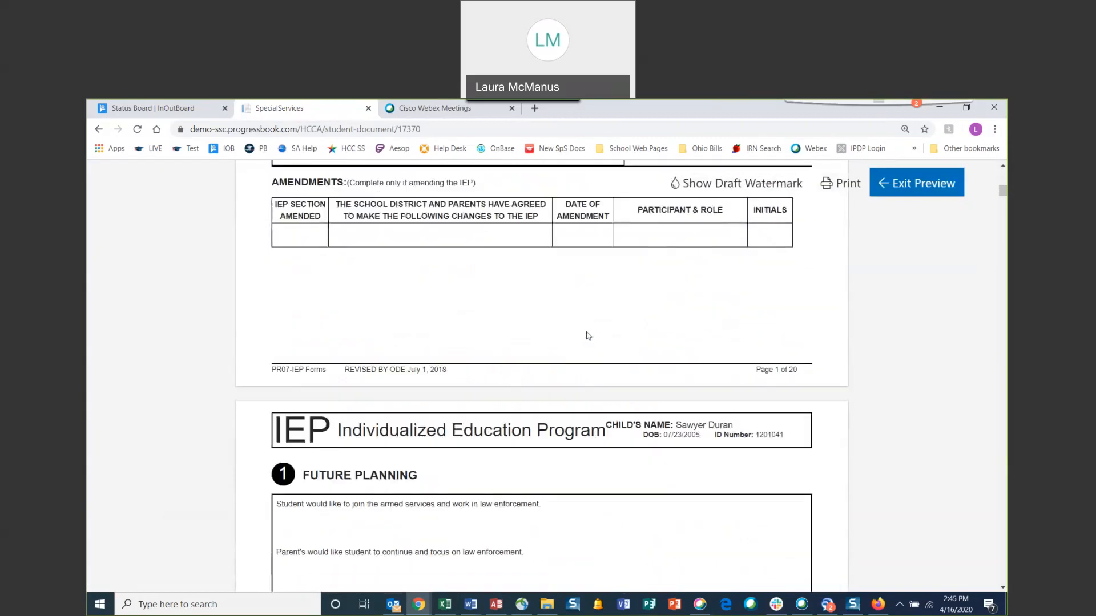
scroll(587, 335, down, 5)
scroll(588, 336, down, 3)
scroll(588, 336, down, 1)
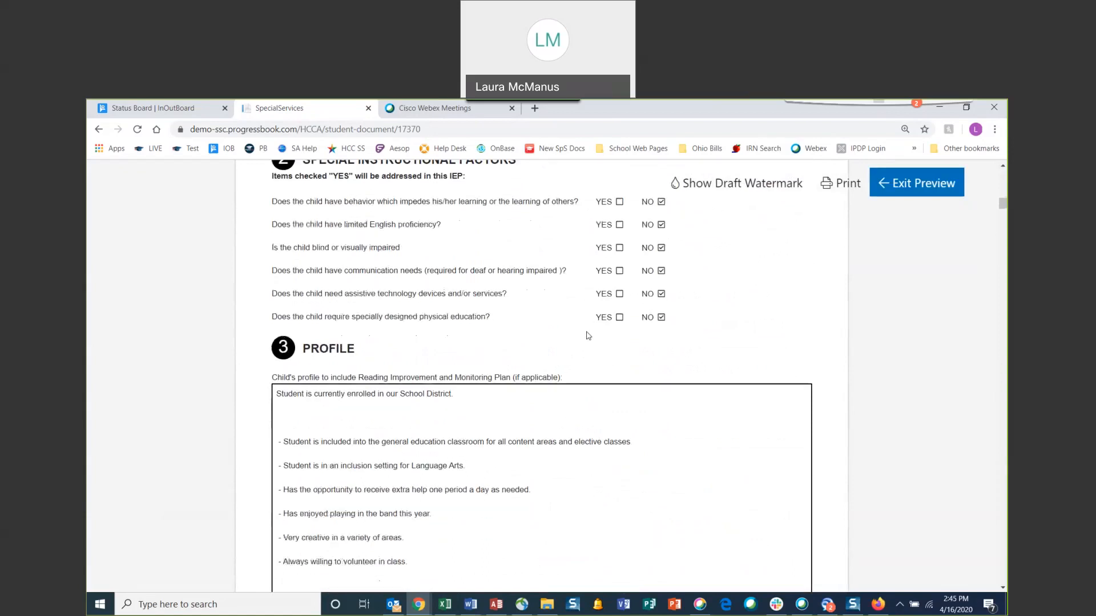
scroll(587, 335, down, 5)
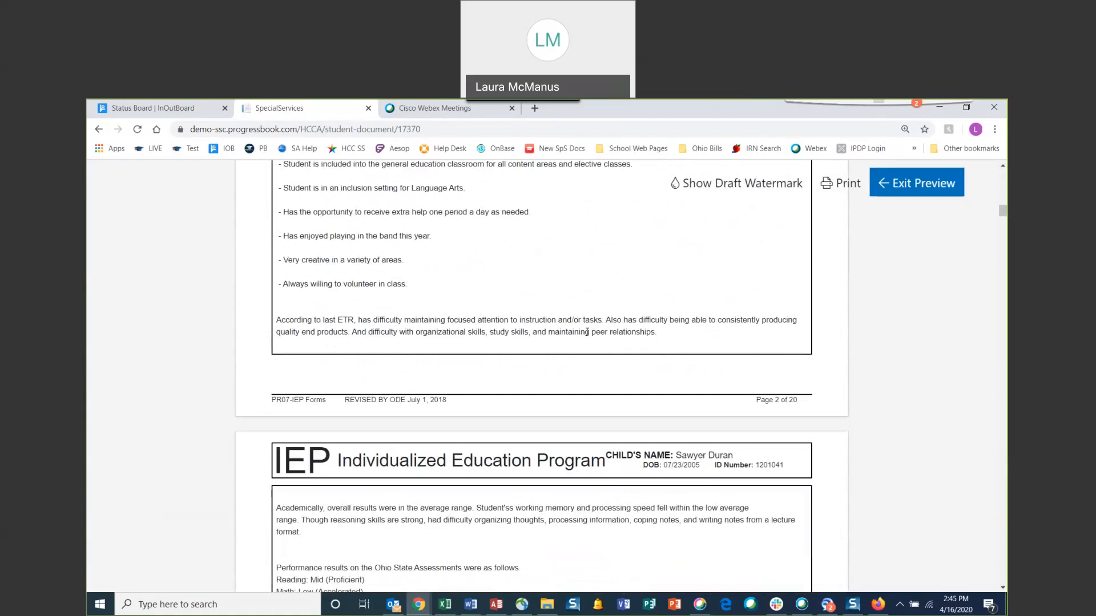
scroll(586, 331, down, 1)
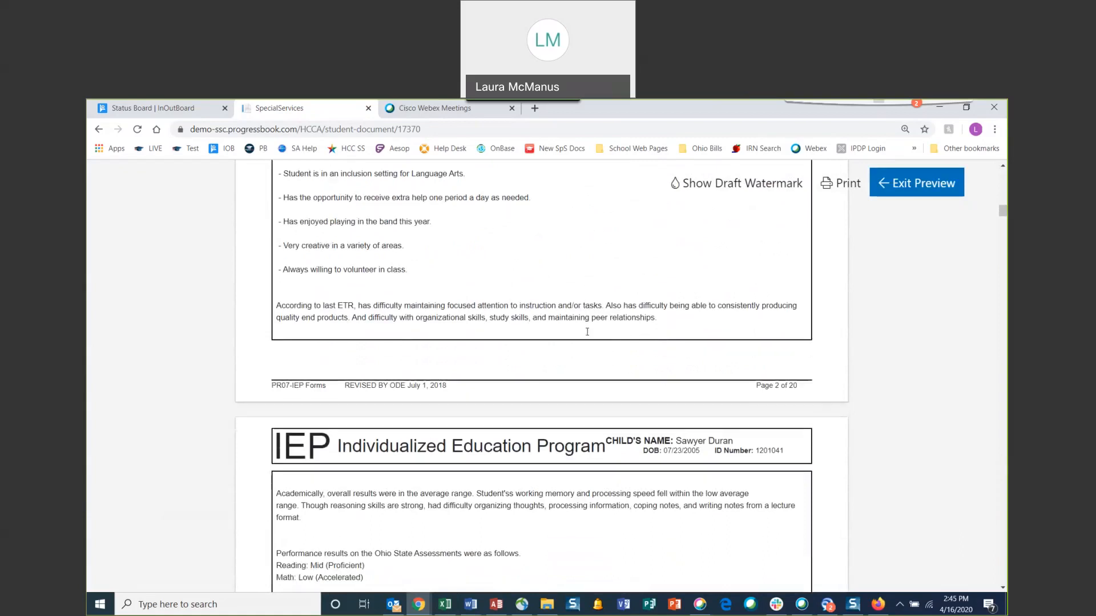
scroll(587, 331, down, 10)
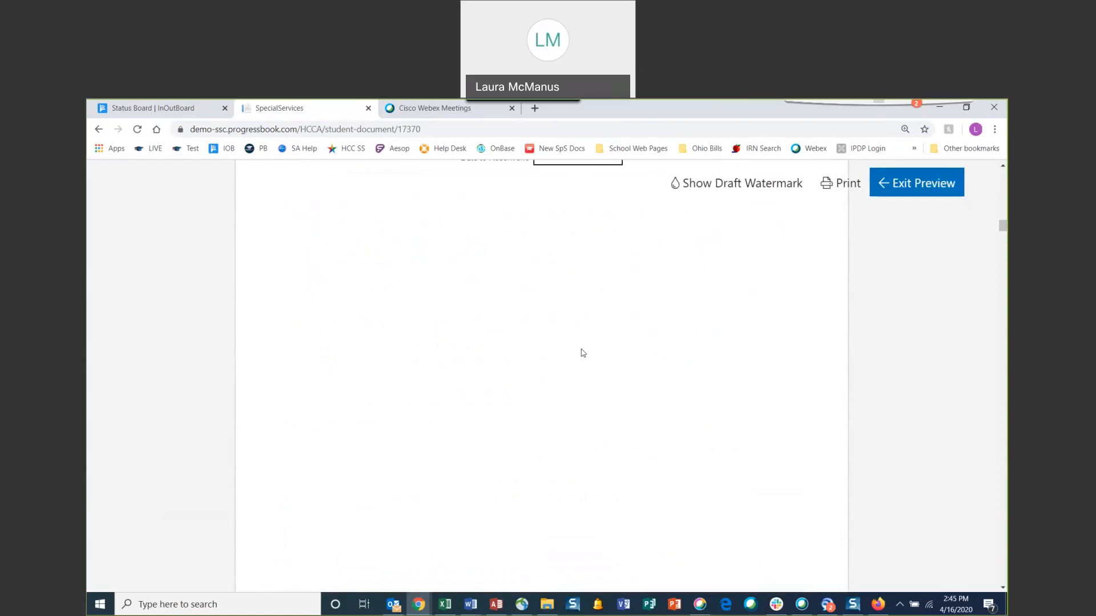
scroll(582, 351, up, 3)
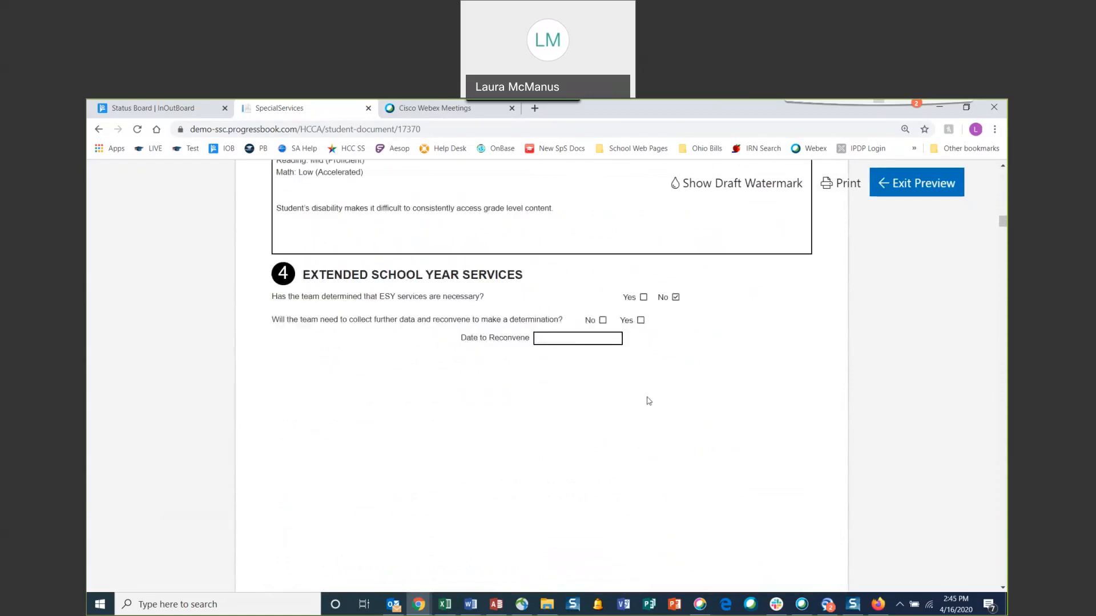
scroll(660, 388, down, 3)
scroll(661, 387, down, 6)
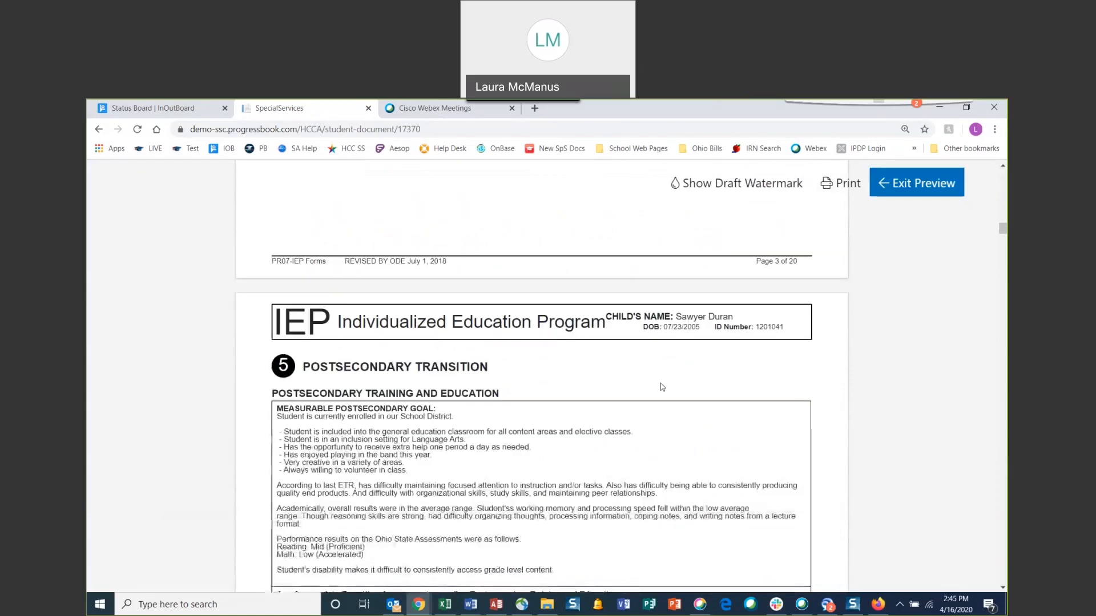
Examine the Postsecondary Transition pages of the preview, including Training and Education and Competitive Integrated Employment
scroll(661, 387, down, 4)
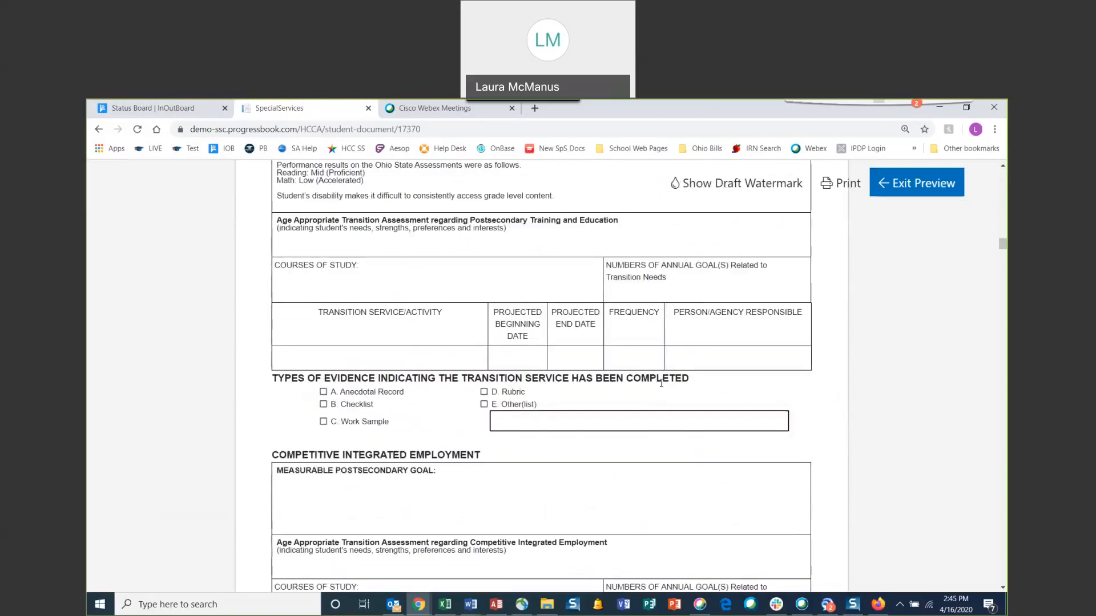
scroll(661, 385, down, 6)
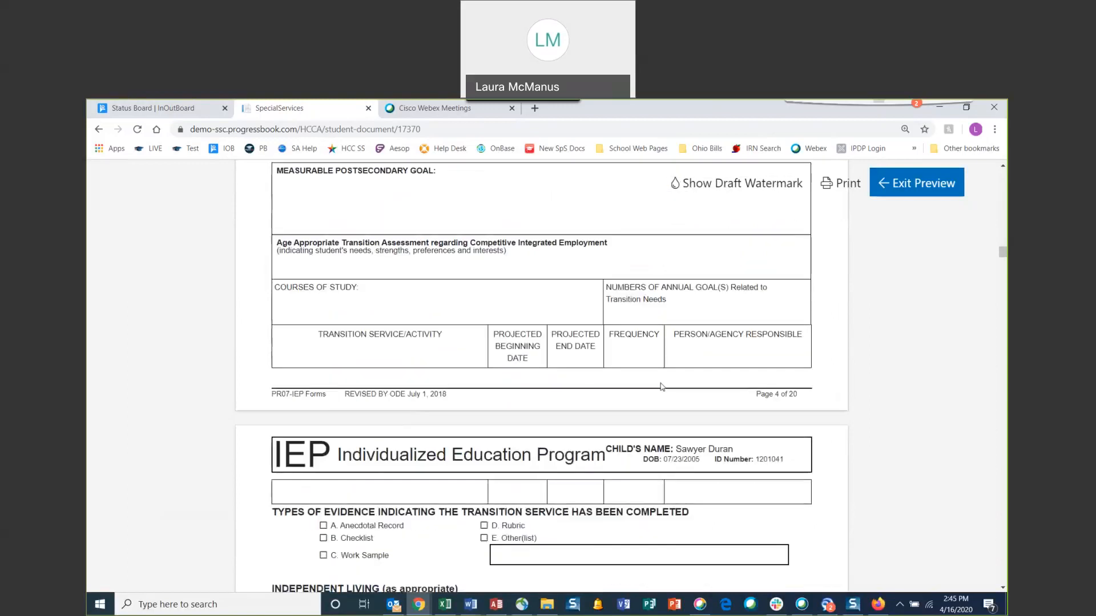
scroll(661, 387, up, 5)
scroll(661, 386, up, 6)
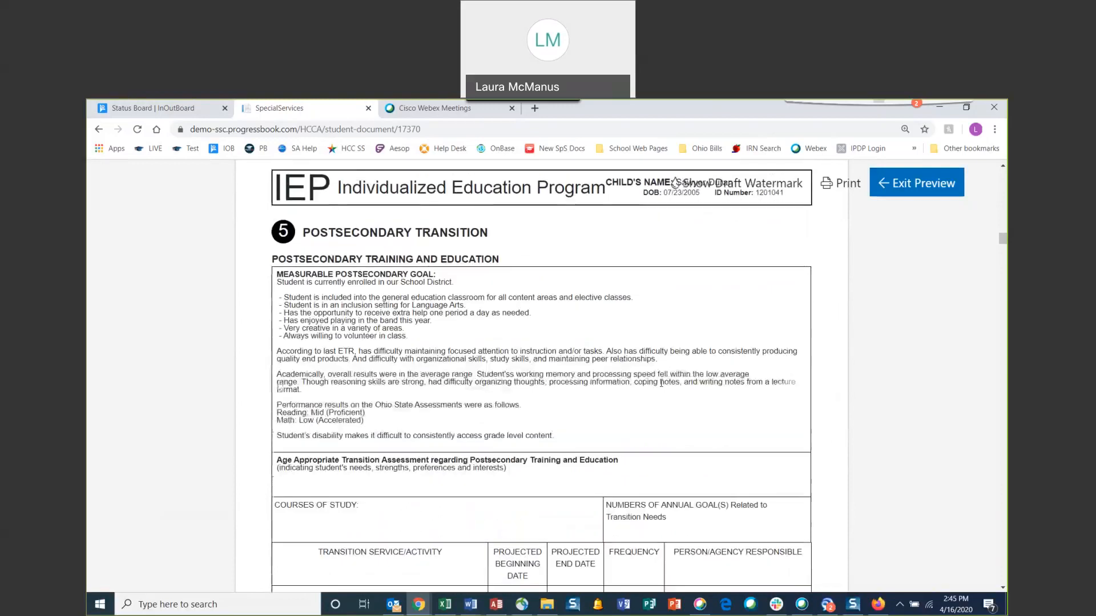
scroll(660, 384, down, 3)
scroll(661, 383, down, 4)
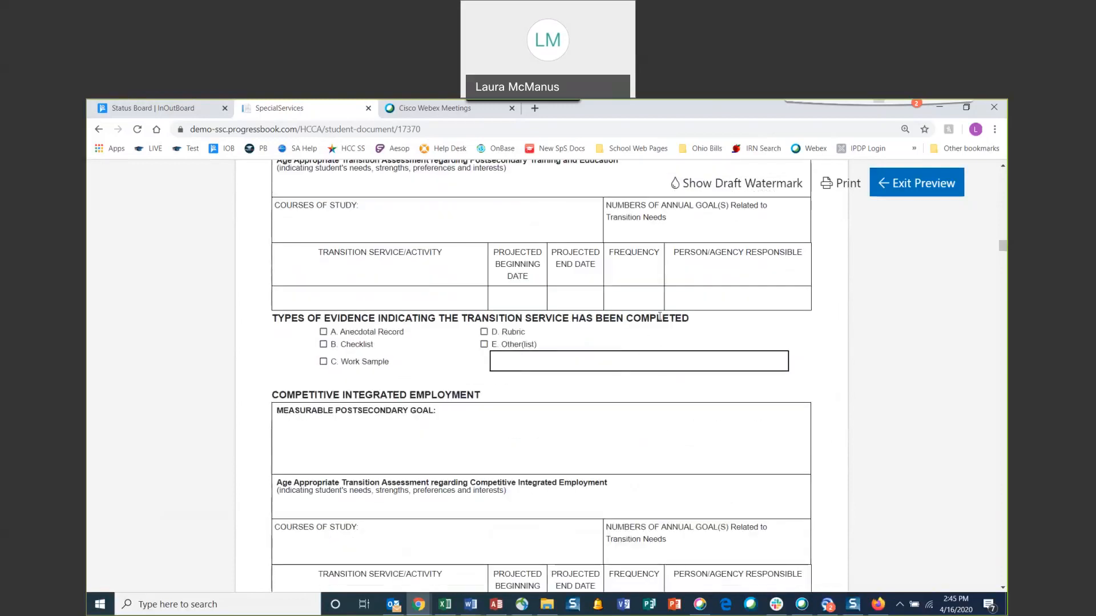
scroll(688, 264, up, 1)
scroll(687, 264, up, 1)
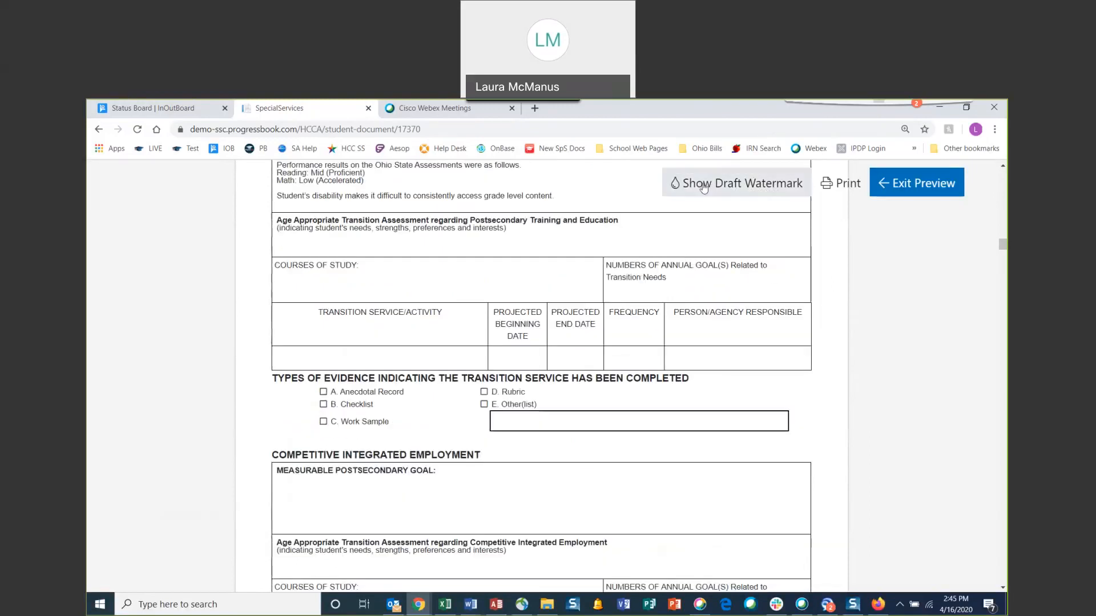
Show the draft watermark, inspect it on the pages through Measurable Annual Goals, hide it again, and exit the preview
click(704, 187)
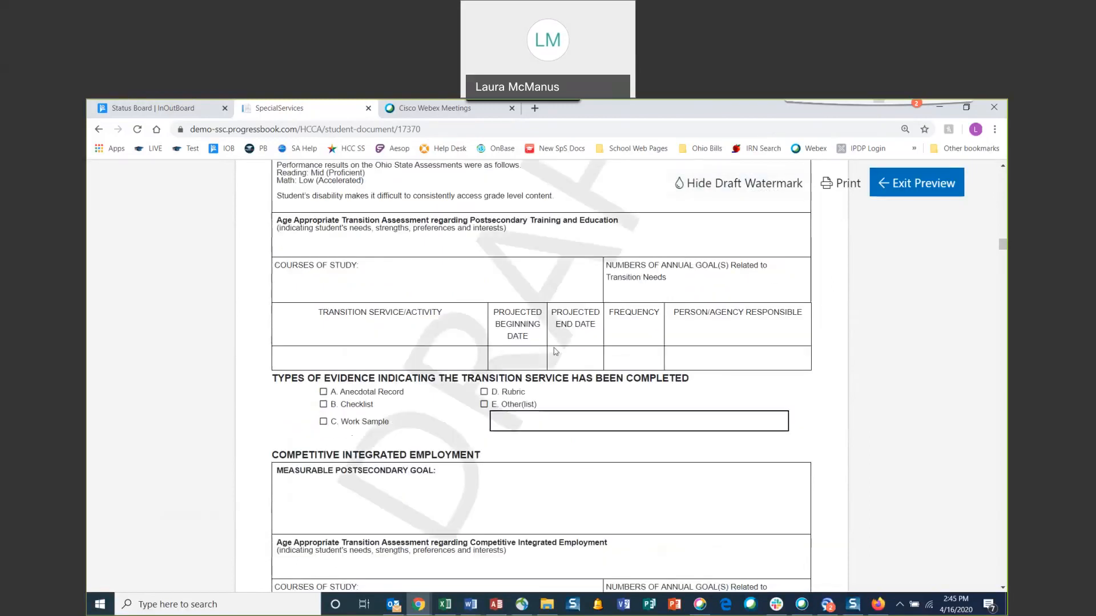
scroll(556, 351, up, 6)
scroll(557, 351, down, 2)
scroll(554, 351, down, 8)
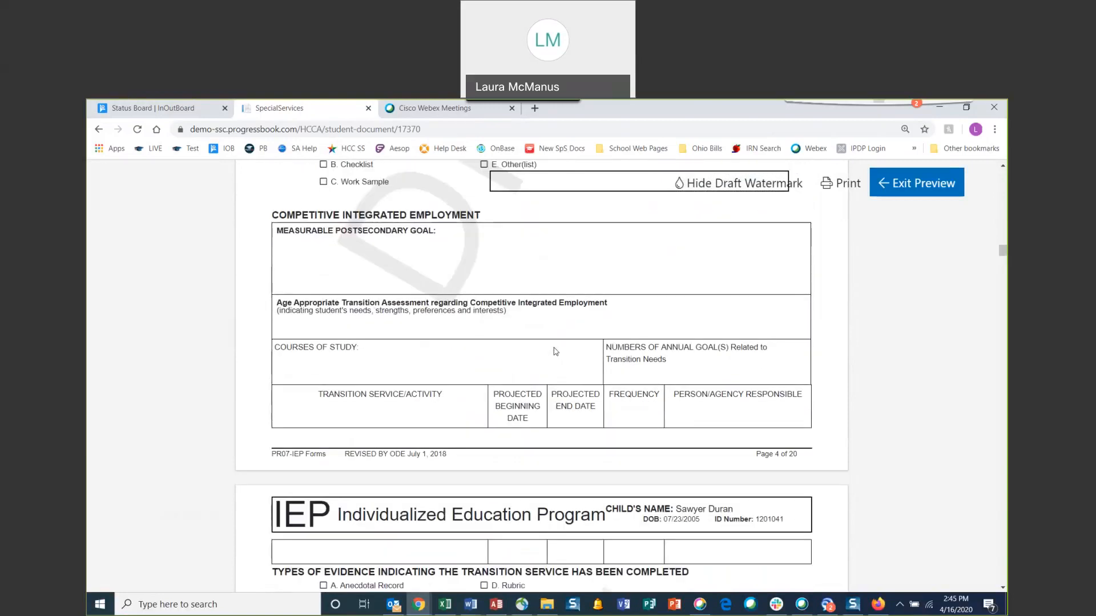
scroll(554, 351, down, 10)
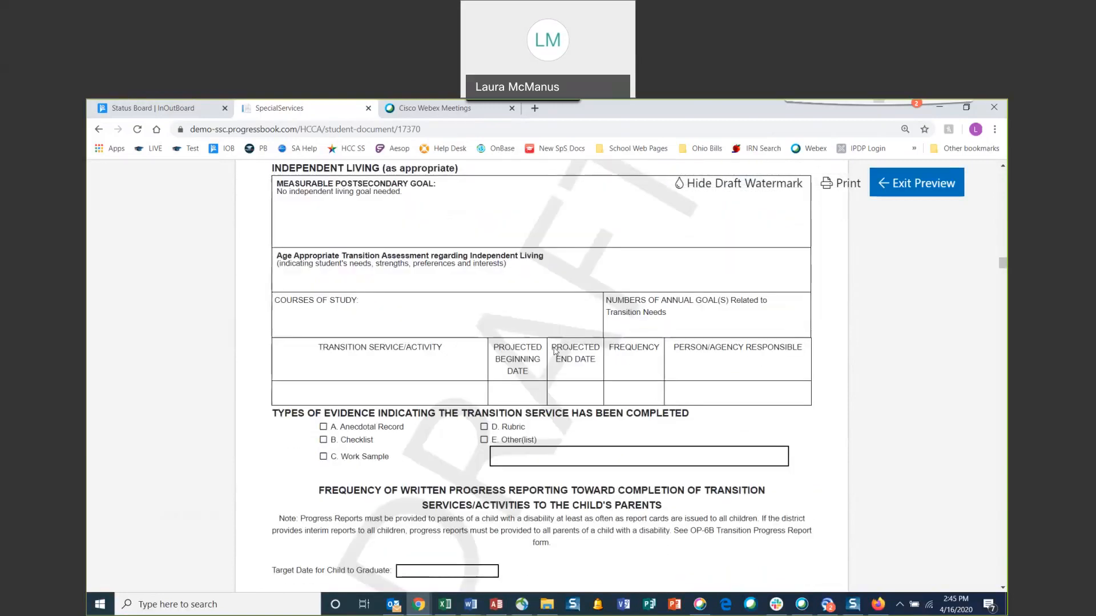
scroll(553, 351, down, 6)
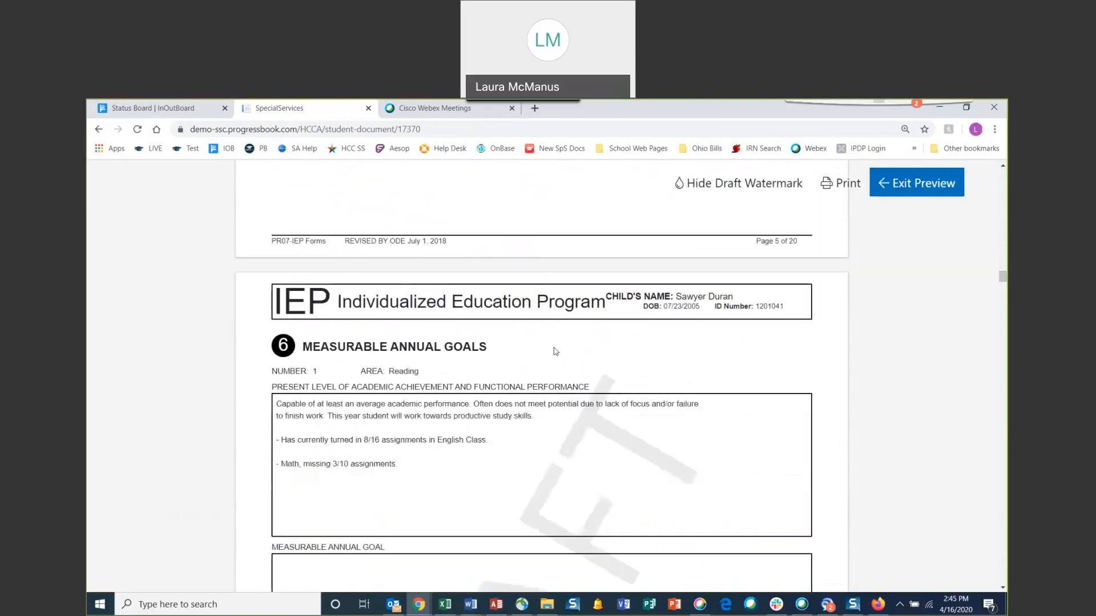
click(729, 193)
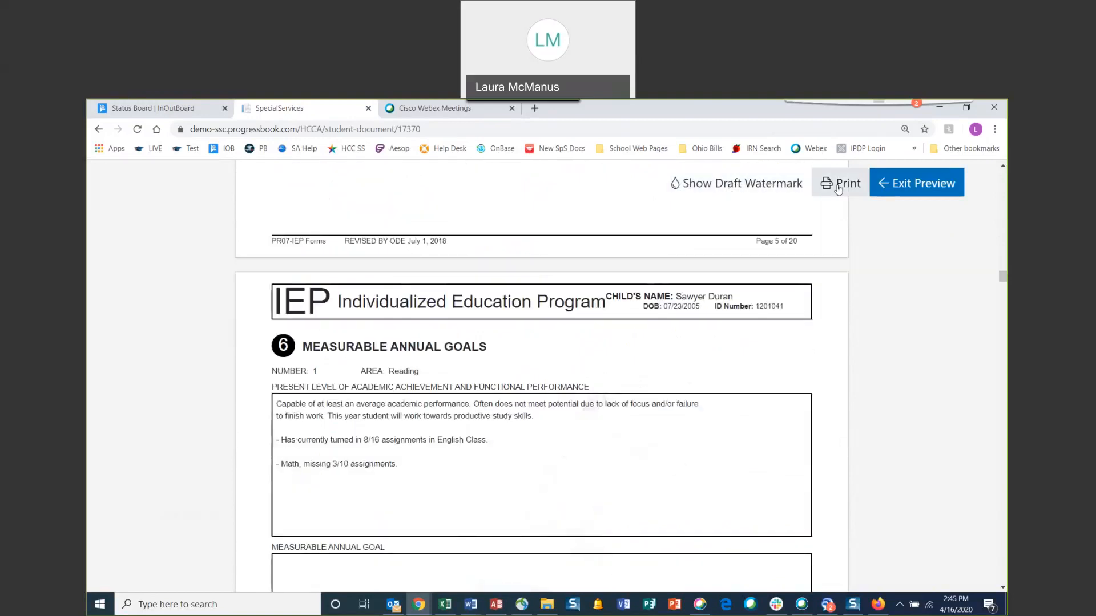
click(917, 192)
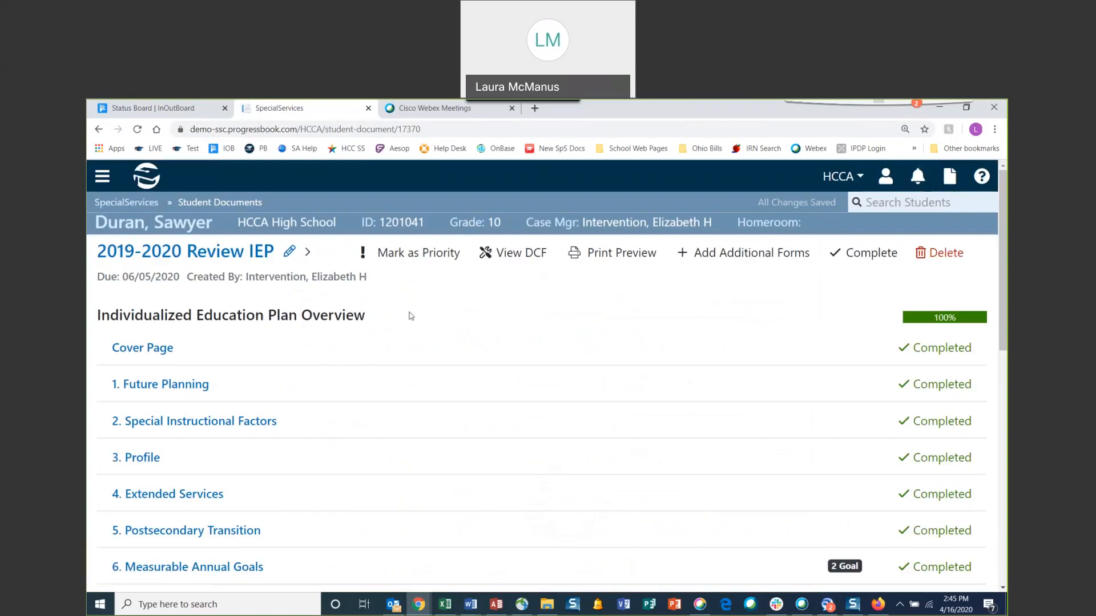
Mark the entire 2019-2020 Review IEP as complete and open the student's profile to view their documents
click(882, 255)
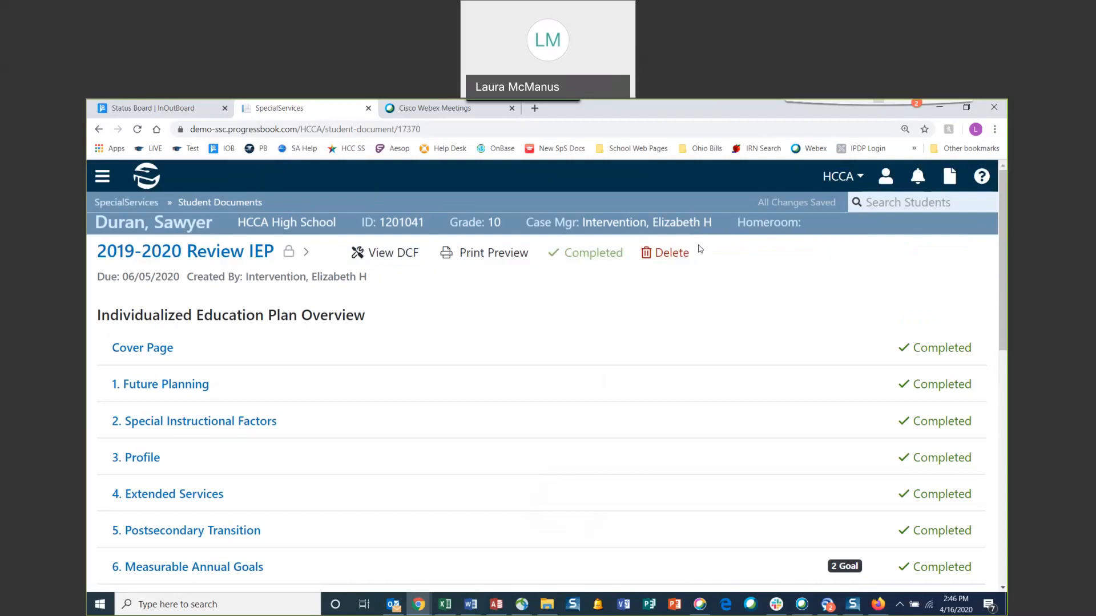
click(157, 228)
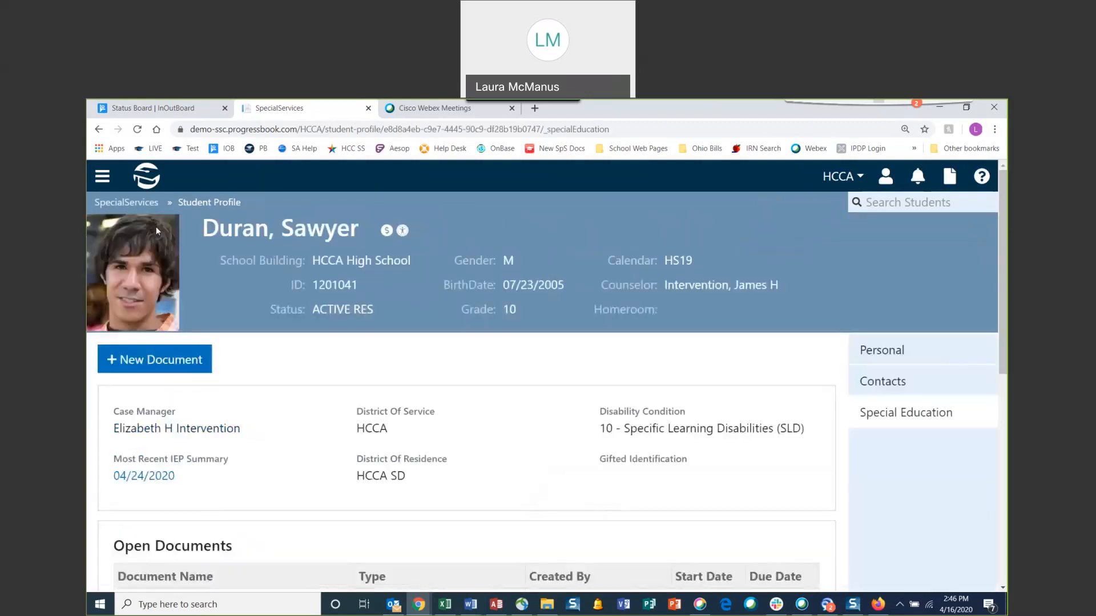
scroll(489, 436, down, 4)
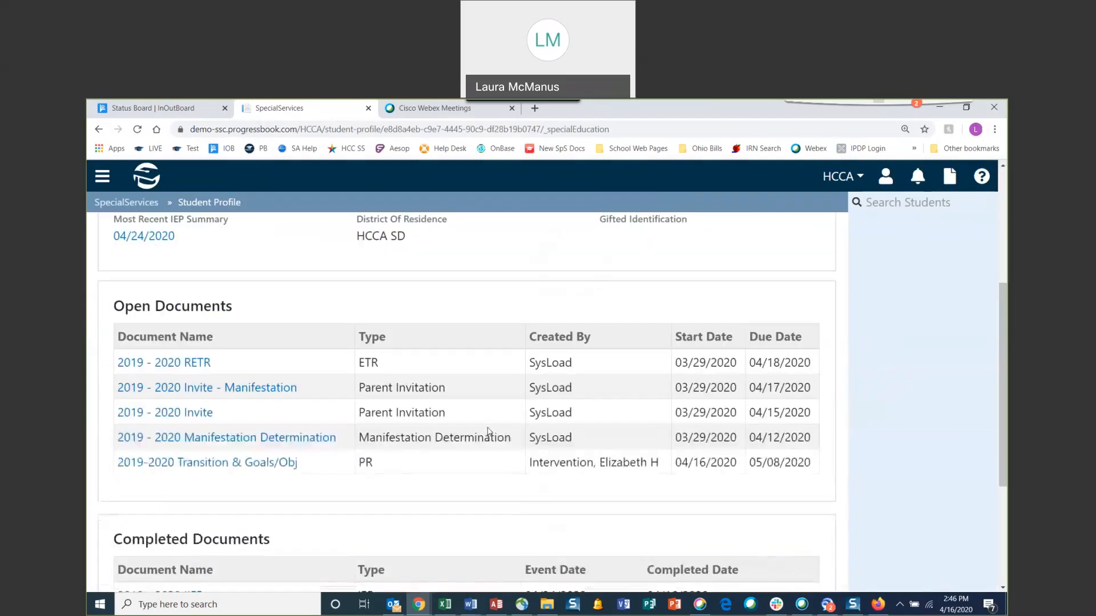
Review the Open Documents and Completed Documents lists in the student's profile, including the entry for the 2019-2020 Review IEP
scroll(433, 461, down, 3)
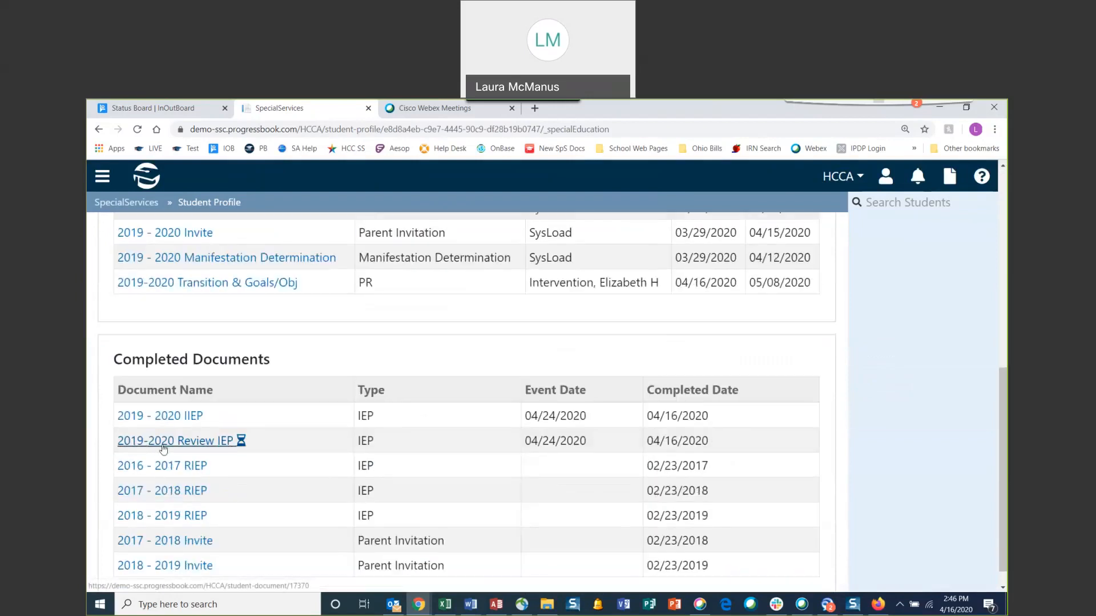
mouse_move(242, 450)
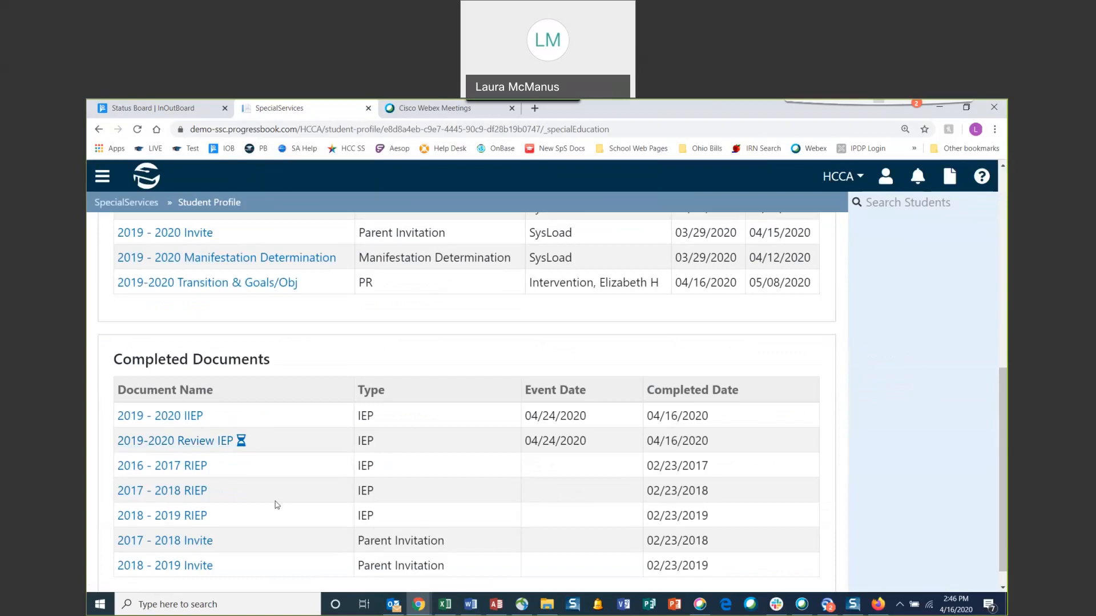
scroll(276, 505, up, 10)
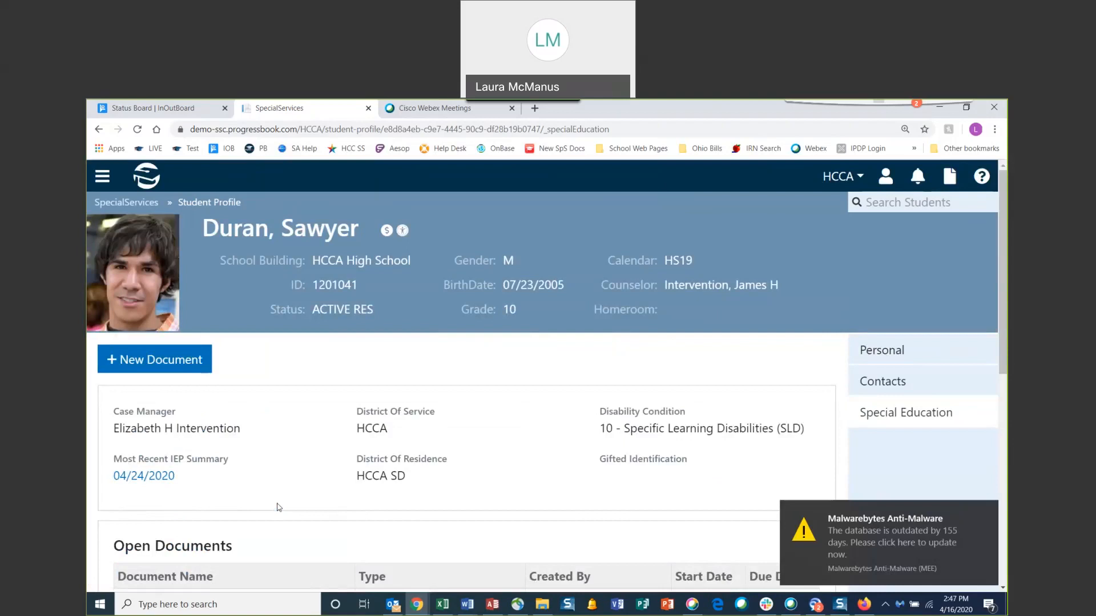
scroll(294, 433, down, 1)
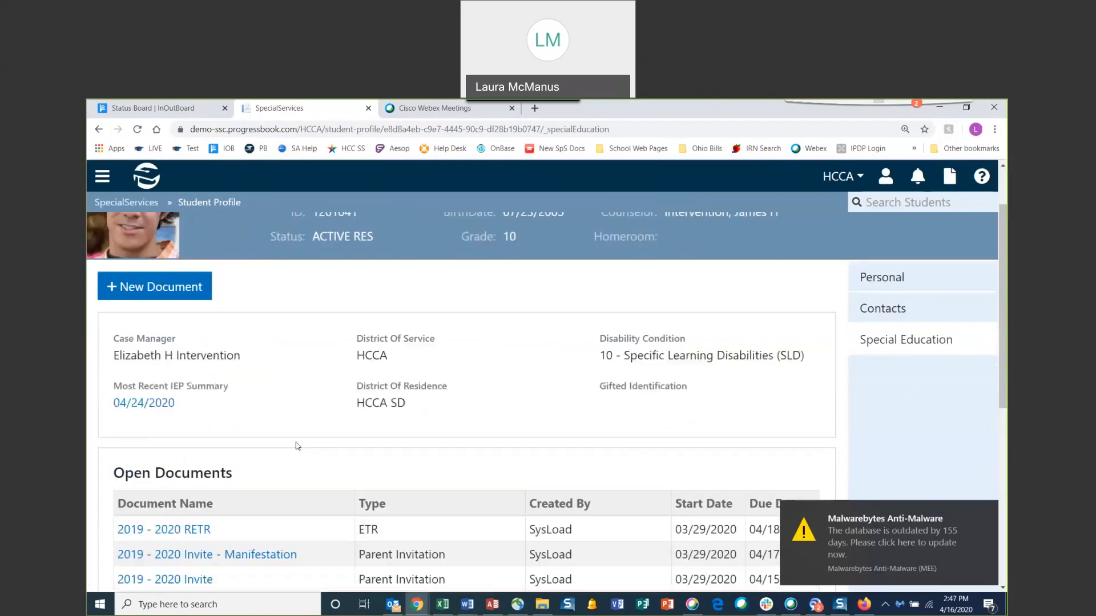
scroll(297, 445, down, 5)
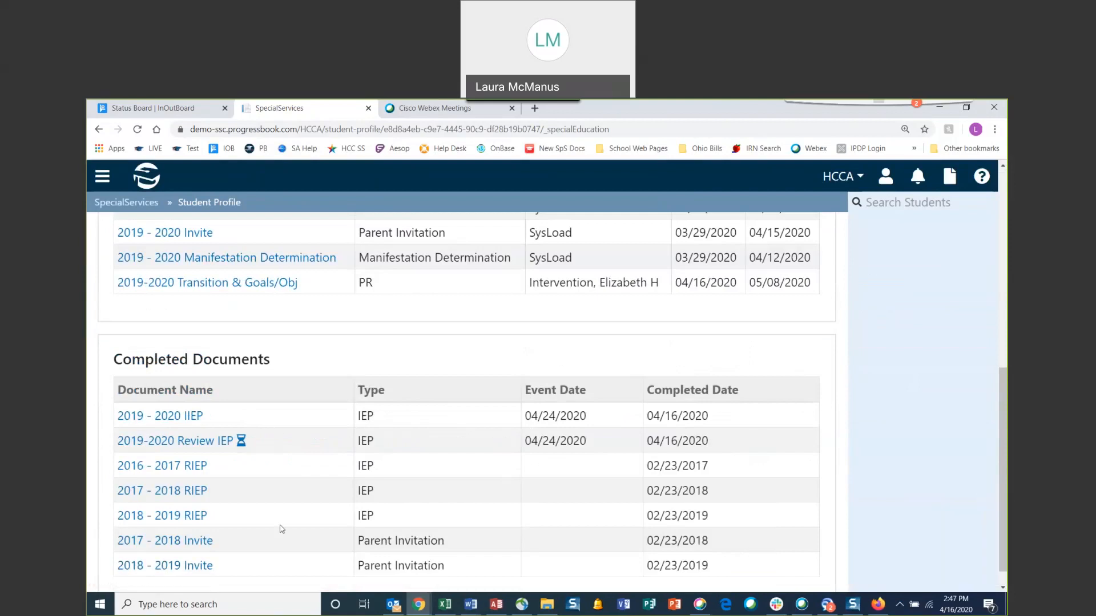
scroll(280, 529, up, 8)
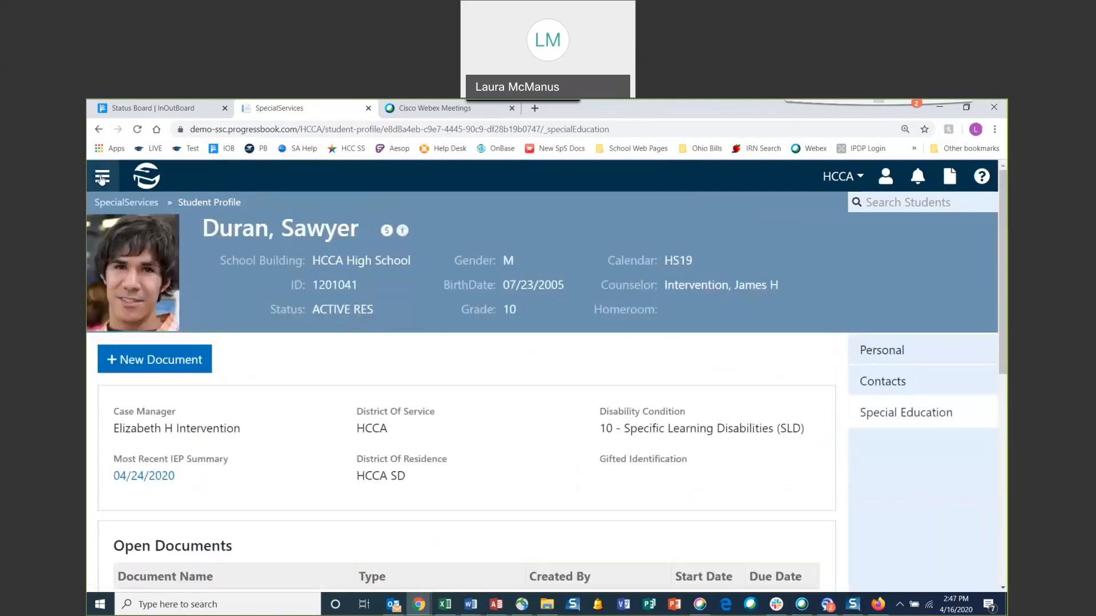
Open the Student Documents list and filter it to documents of type IEP with status Completed
click(102, 178)
click(153, 244)
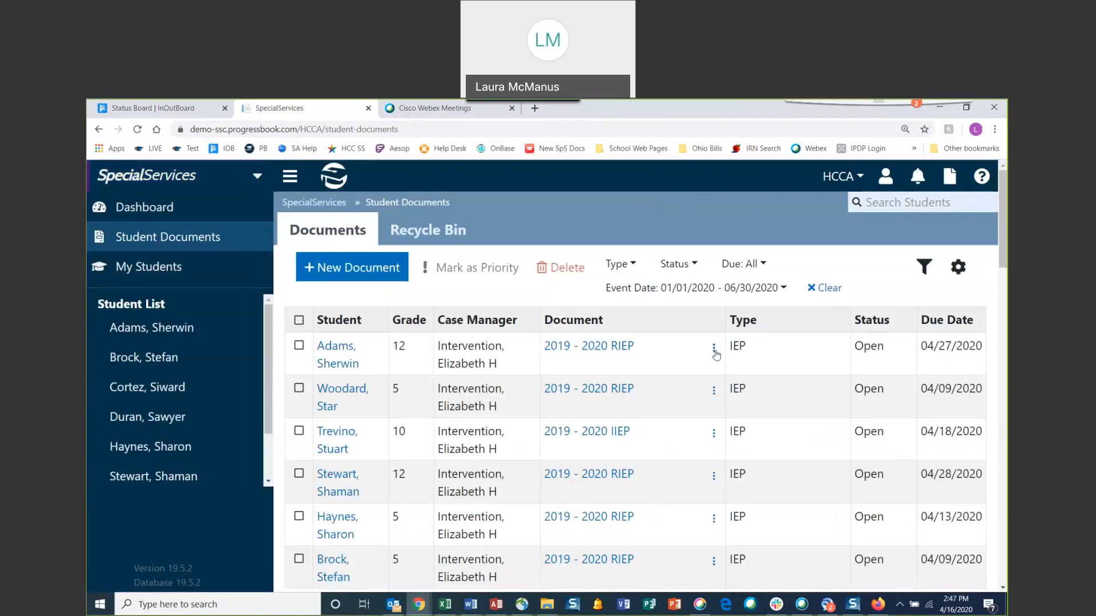
click(714, 351)
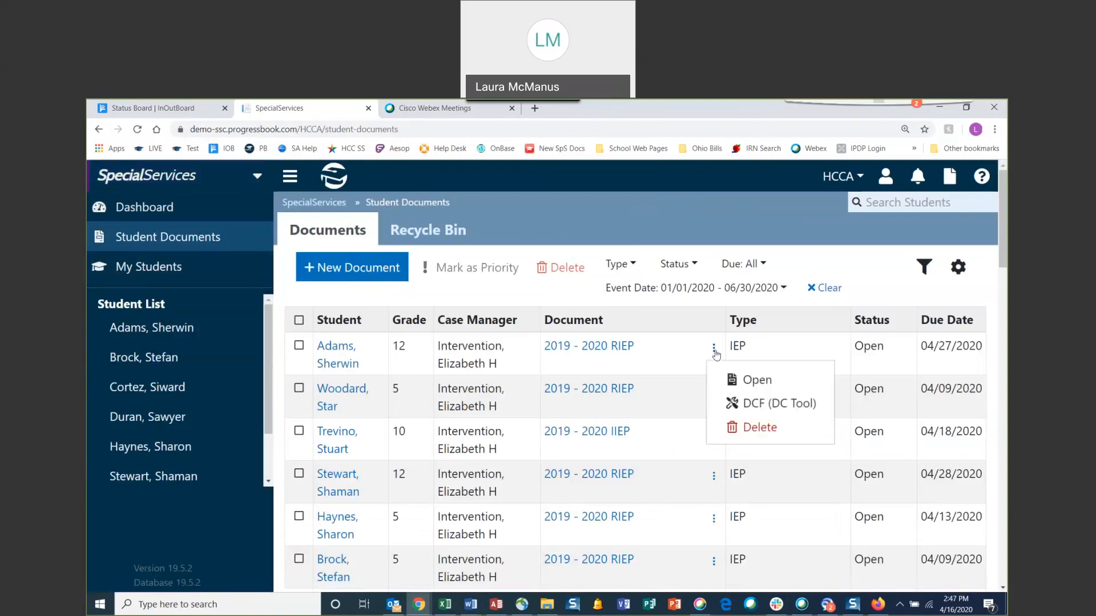
click(714, 350)
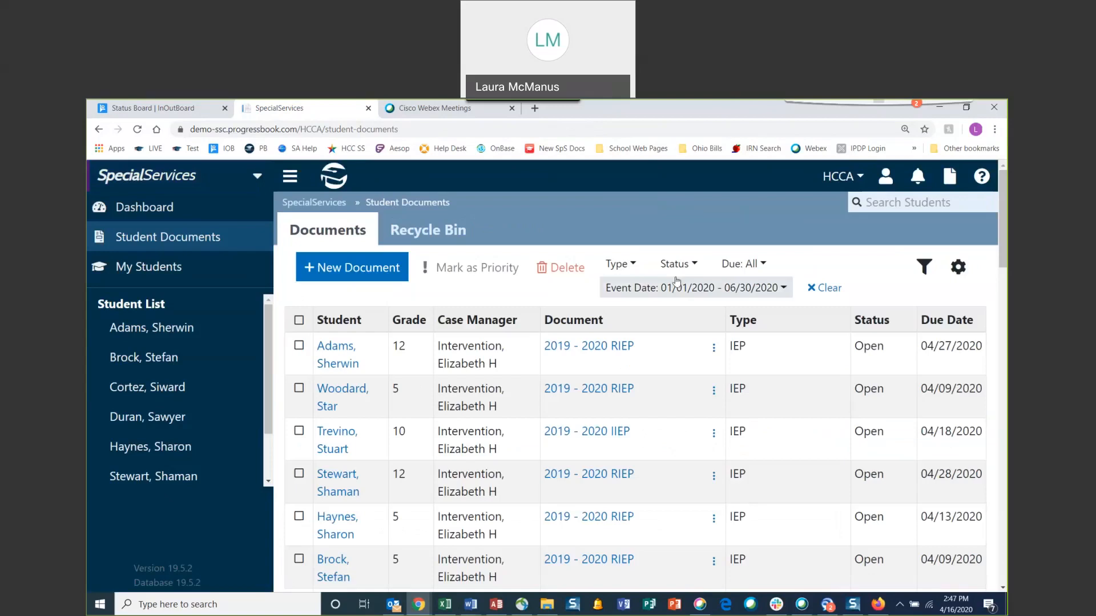
click(614, 264)
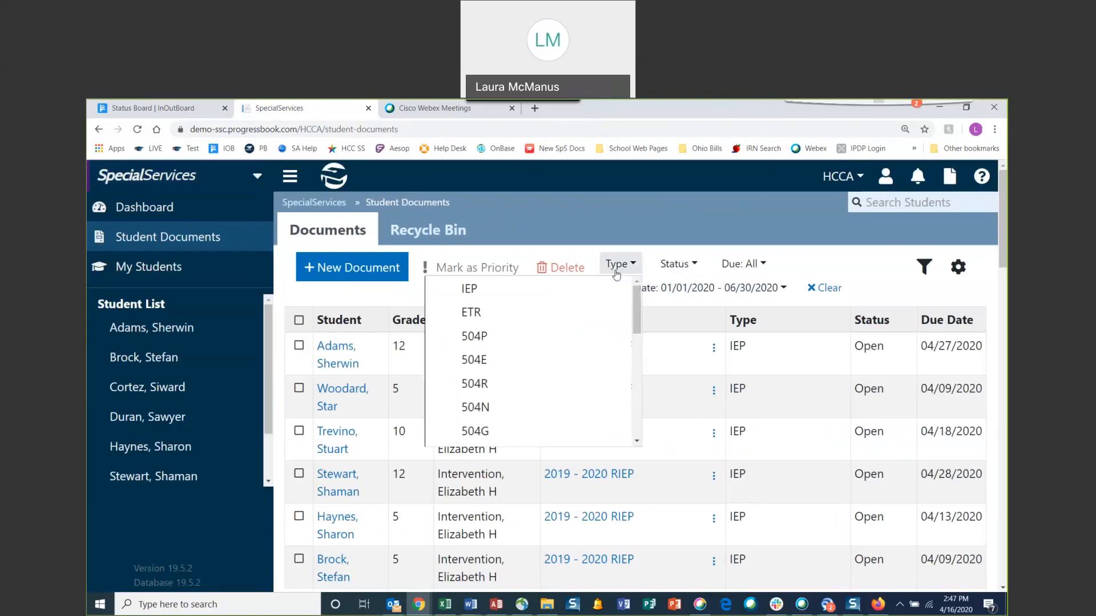
click(674, 266)
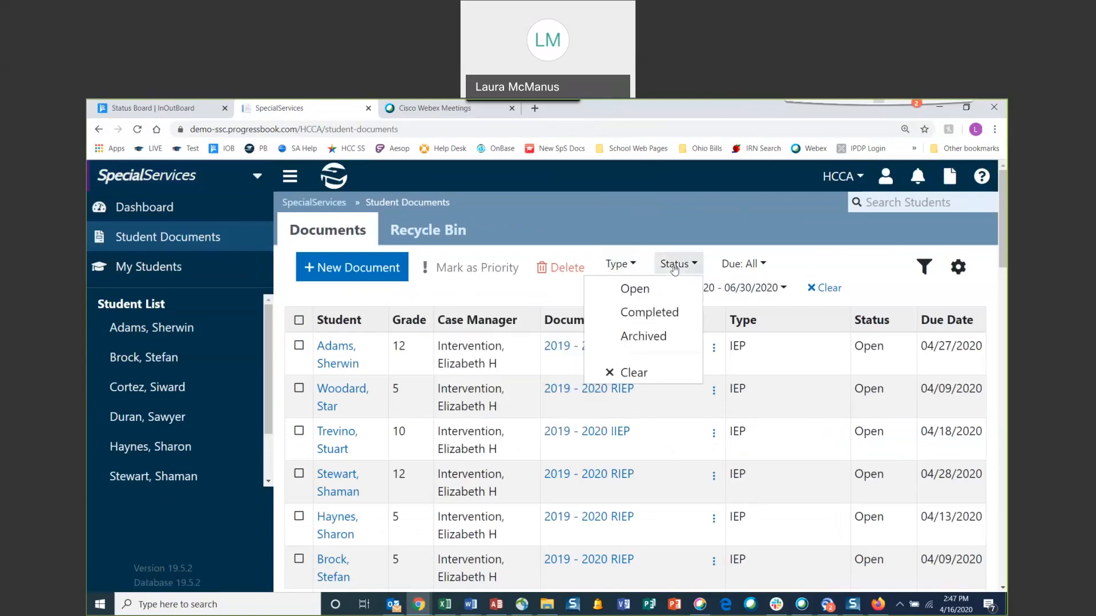
click(658, 312)
click(616, 264)
click(634, 286)
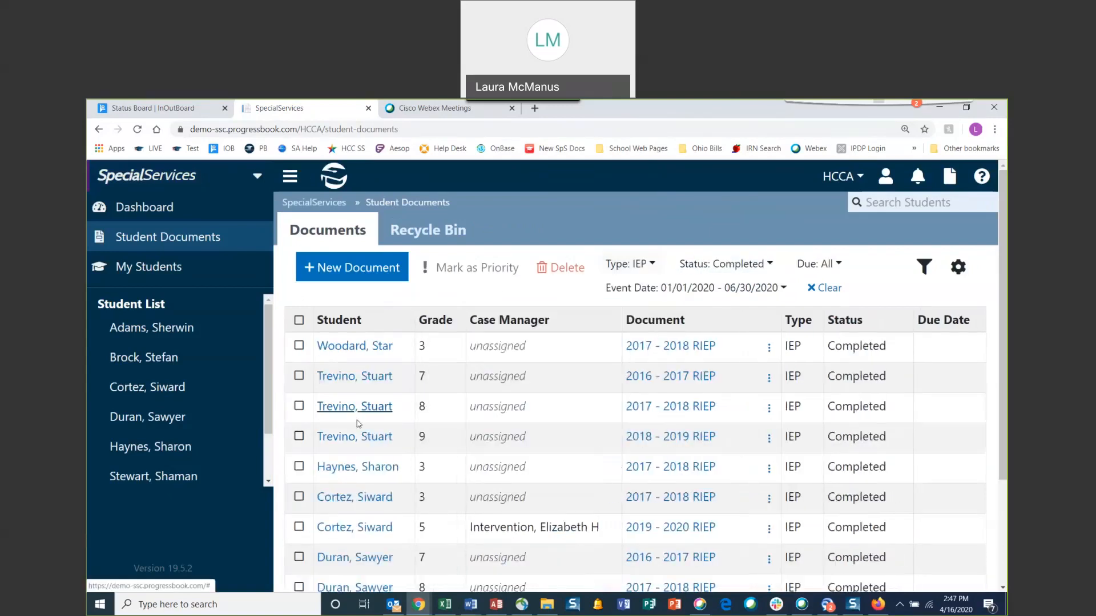
View the DCF (DC Tool) form of the completed 2019-2020 Review IEP and return to the dashboard
scroll(358, 424, down, 3)
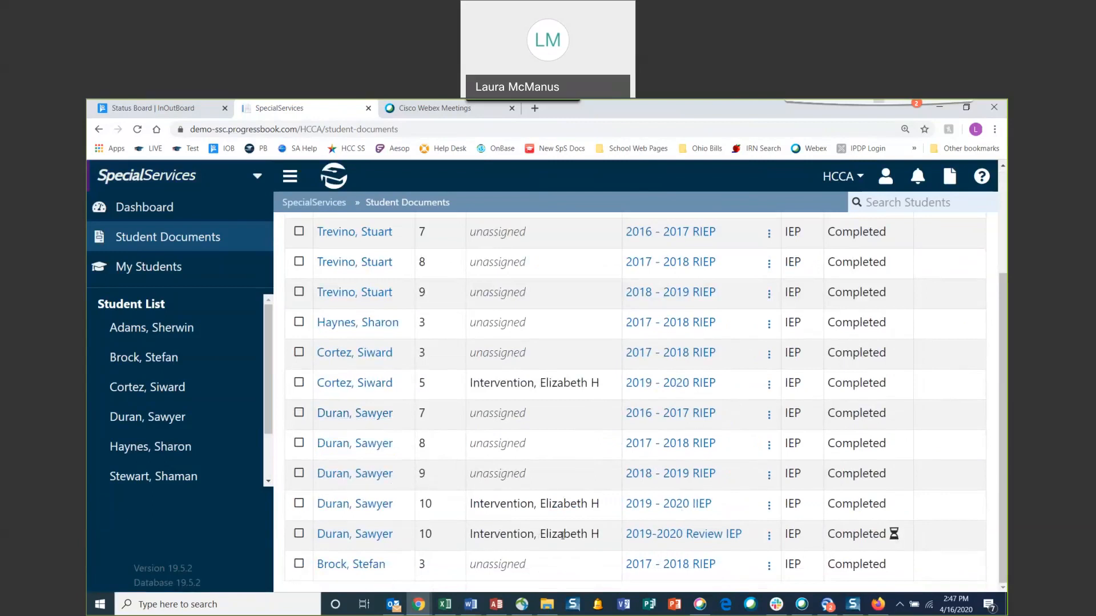
click(769, 539)
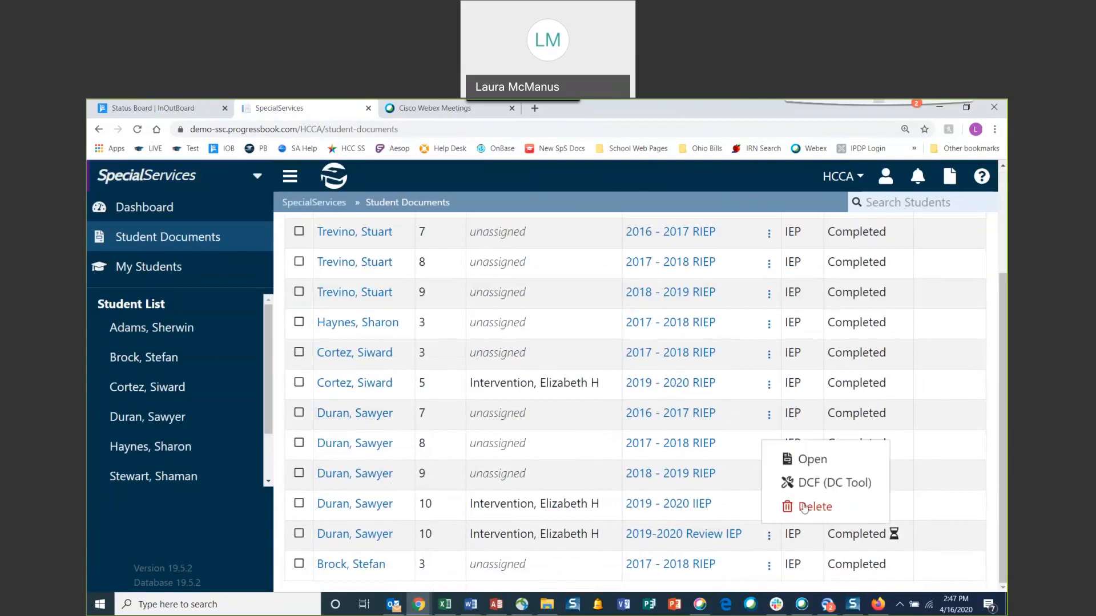
click(820, 488)
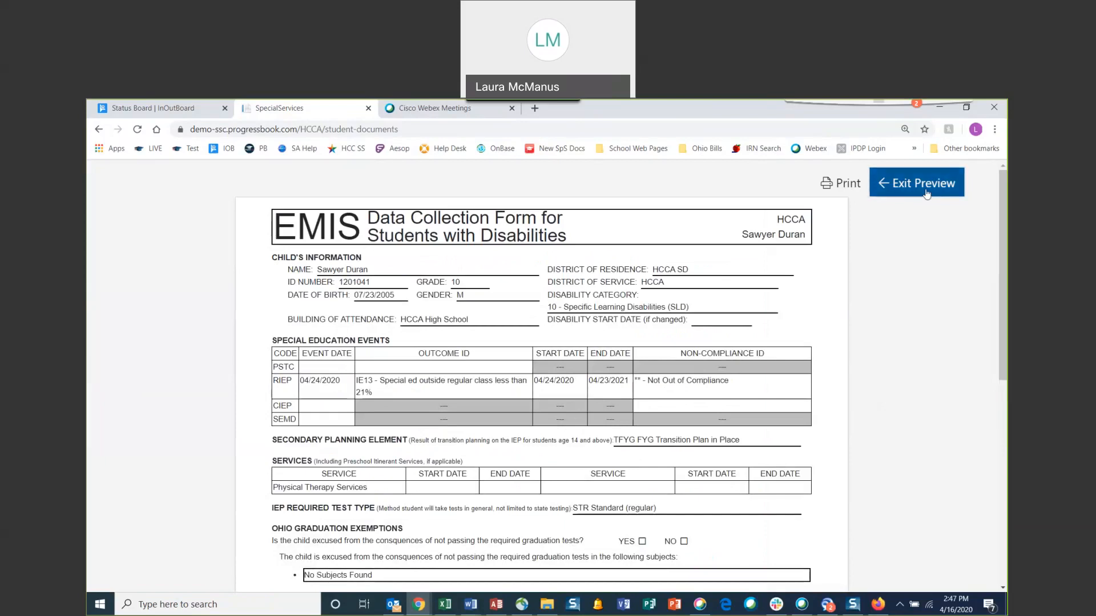
click(925, 192)
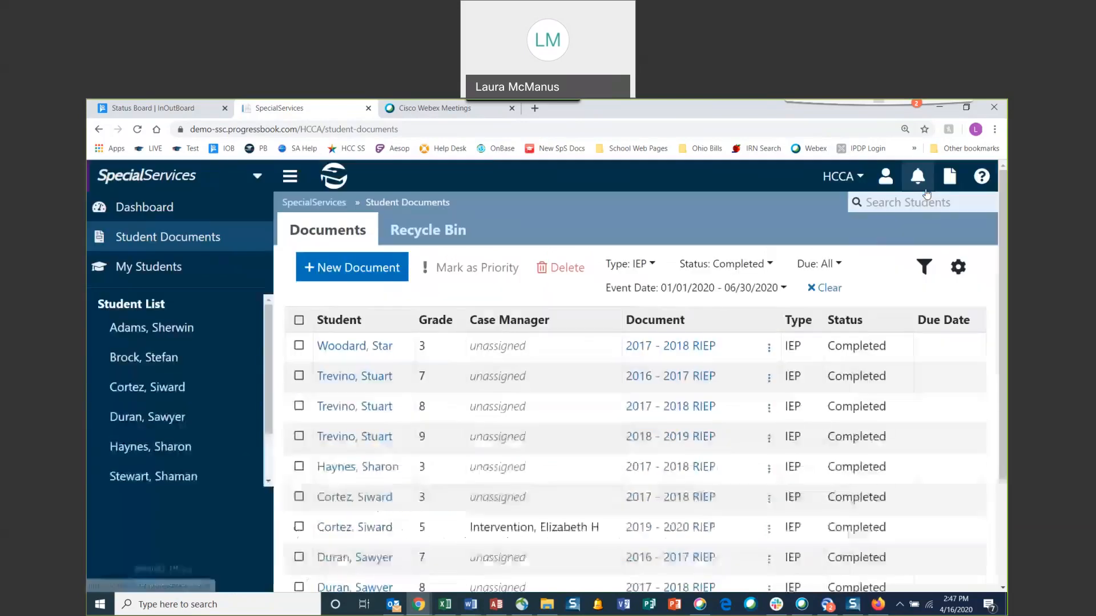
click(287, 179)
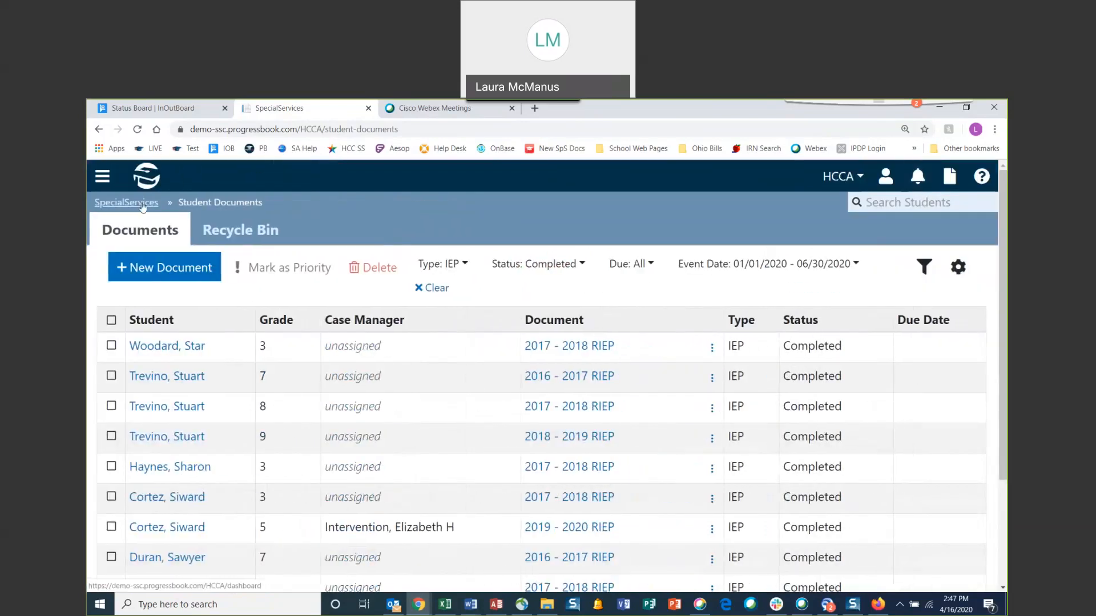
click(143, 205)
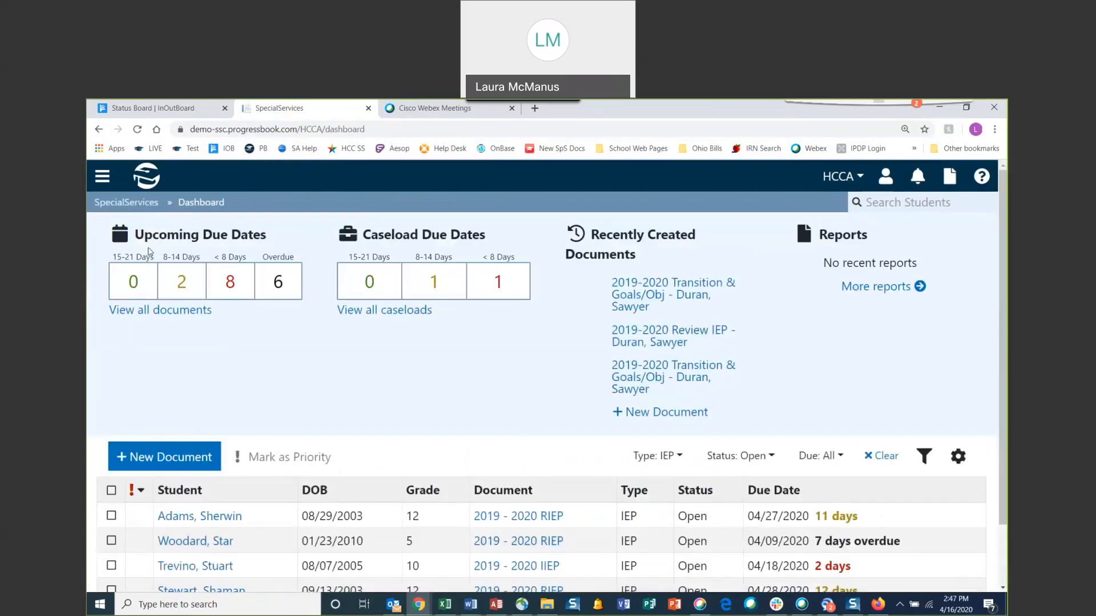